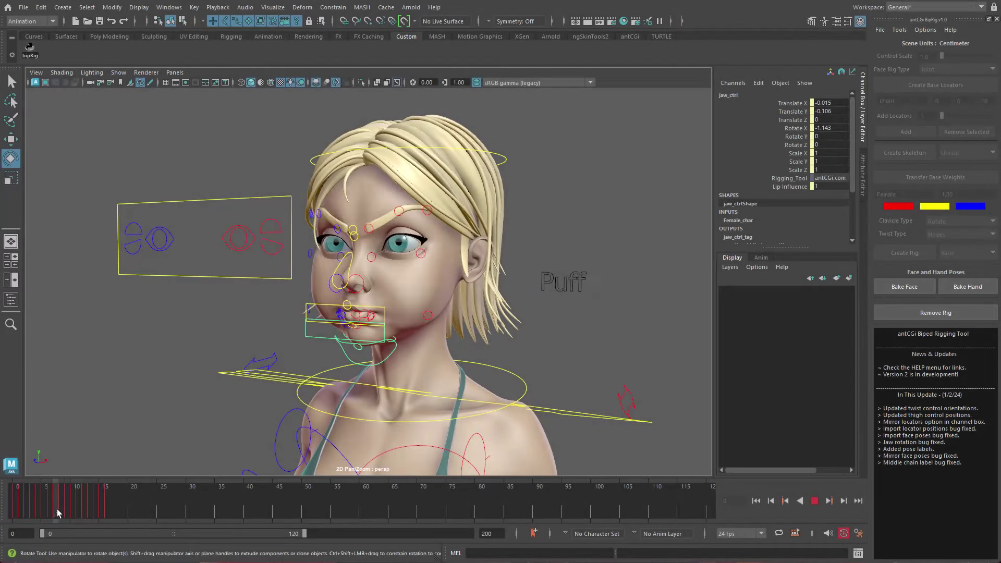
Scrub the timeline to preview the Smile, Puff and Pucker face poses.
{"action": "left_click_drag", "start_coordinate": [58, 509], "coordinate": [105, 513]}
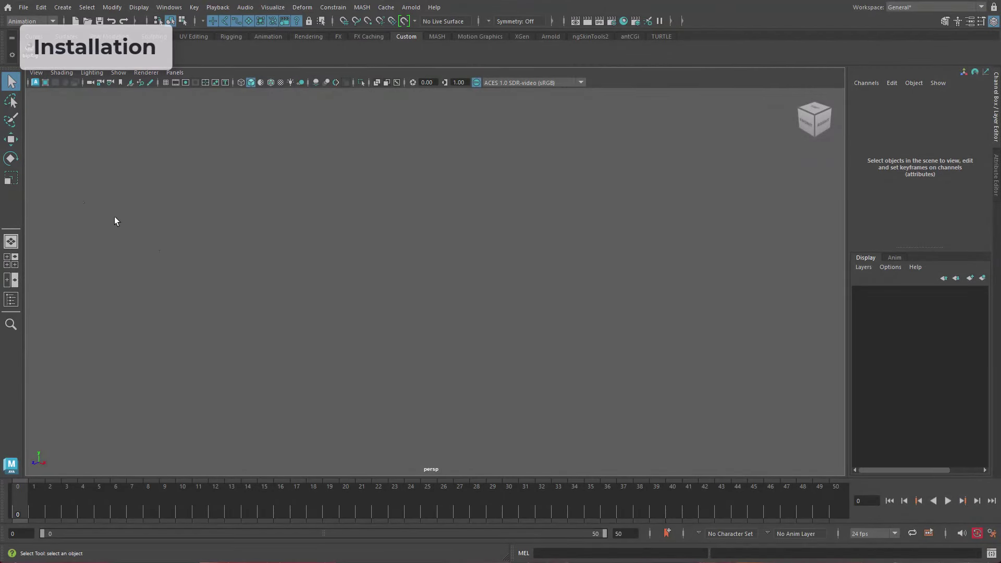
{"action": "right_click", "coordinate": [36, 54]}
{"action": "left_click", "coordinate": [58, 71]}
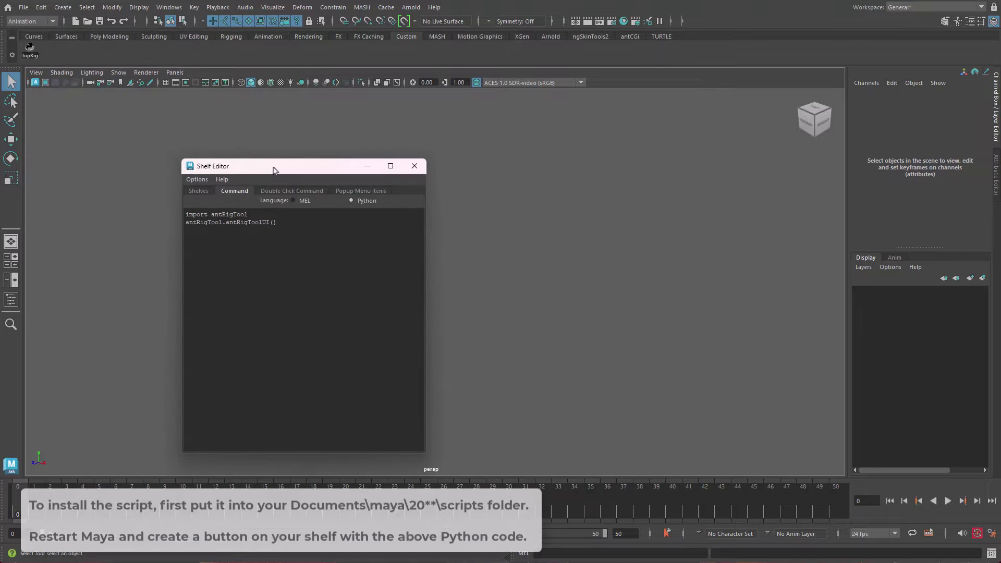
{"action": "left_click_drag", "start_coordinate": [272, 170], "coordinate": [454, 129]}
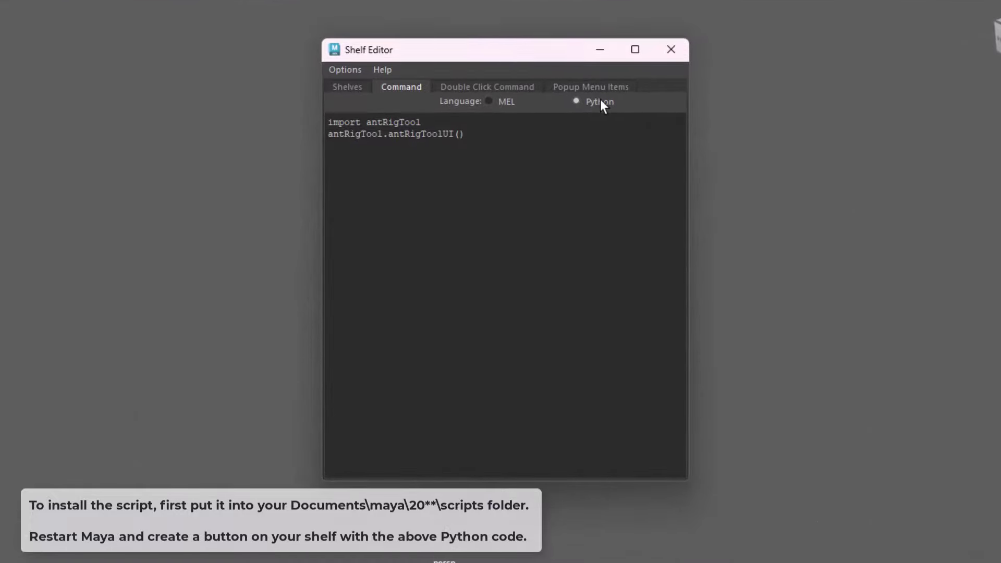
{"action": "left_click_drag", "start_coordinate": [523, 148], "coordinate": [247, 116]}
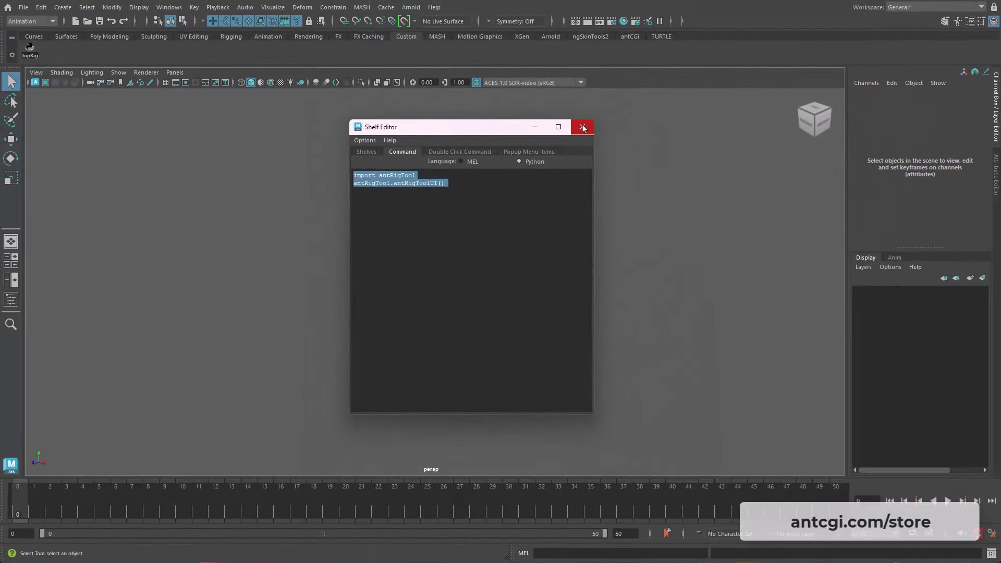
{"action": "left_click", "coordinate": [582, 127]}
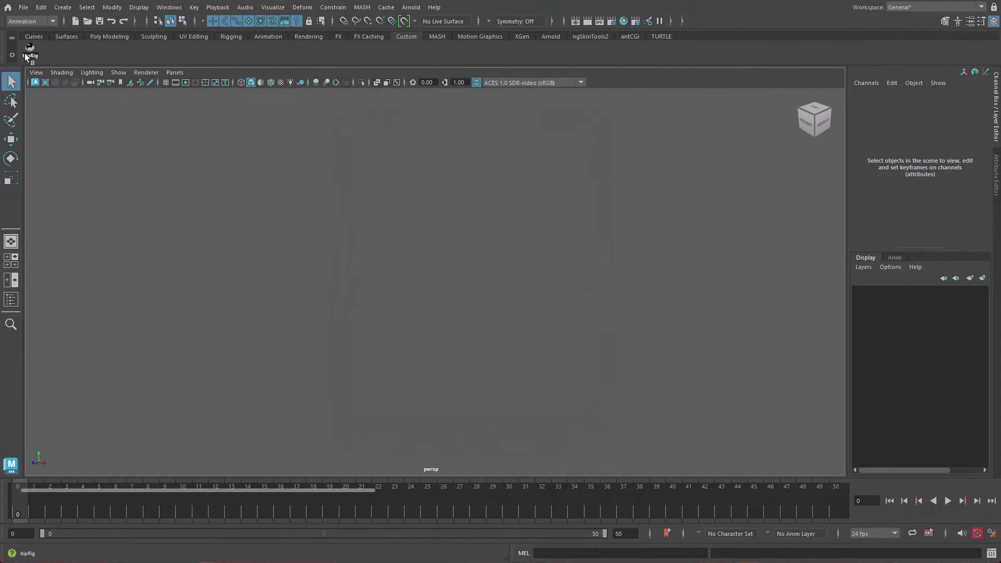
{"action": "left_click", "coordinate": [25, 54]}
{"action": "mouse_move", "coordinate": [680, 117]}
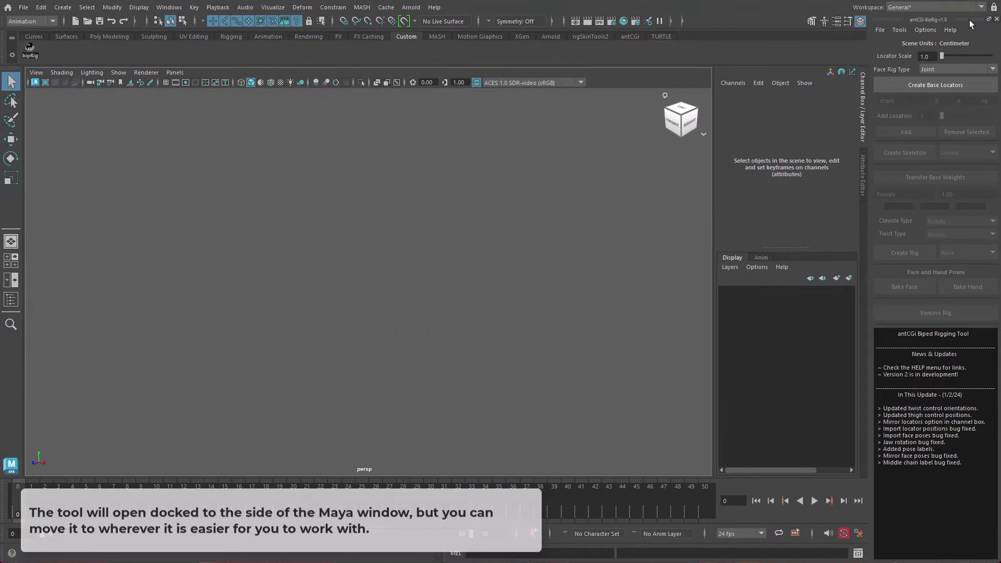
Dock the BipRig panel on the left side, then float it free.
{"action": "left_click_drag", "start_coordinate": [970, 24], "coordinate": [26, 146]}
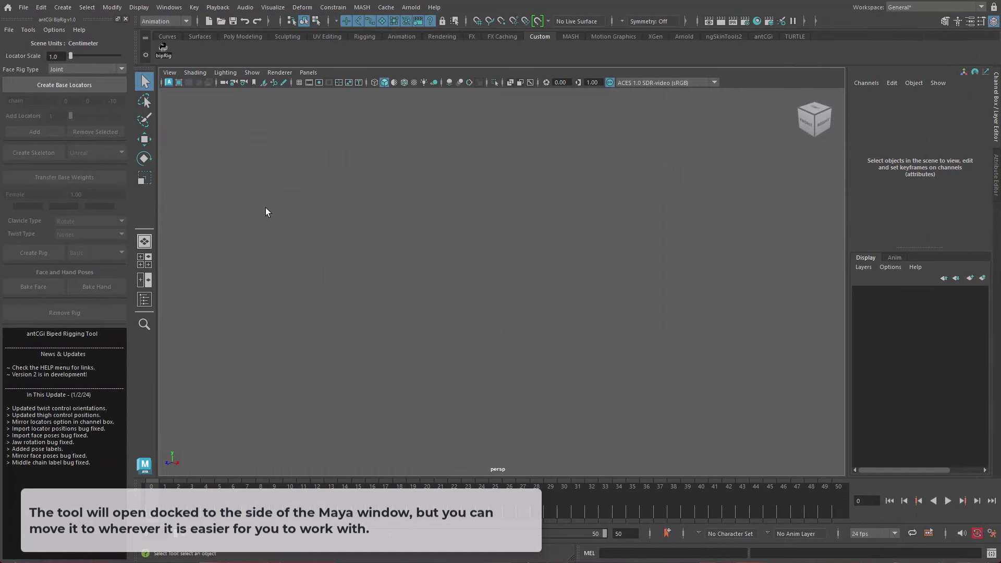
{"action": "mouse_move", "coordinate": [91, 20]}
{"action": "left_mouse_down"}
{"action": "mouse_move", "coordinate": [480, 94]}
{"action": "mouse_move", "coordinate": [959, 94]}
{"action": "left_mouse_up"}
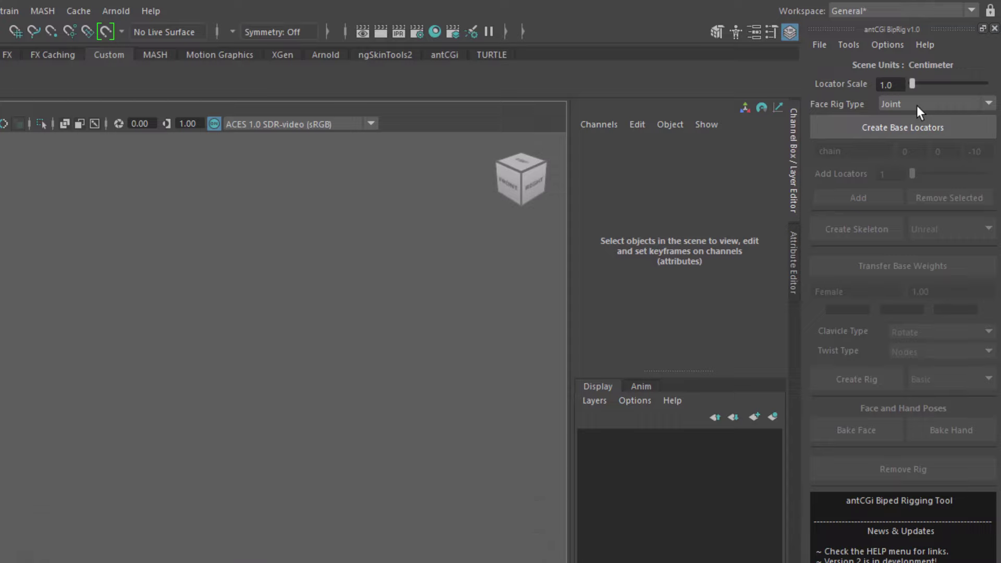
Review the Face Rig Type options and inspect the sample skeleton's eye locator.
{"action": "left_click", "coordinate": [916, 105]}
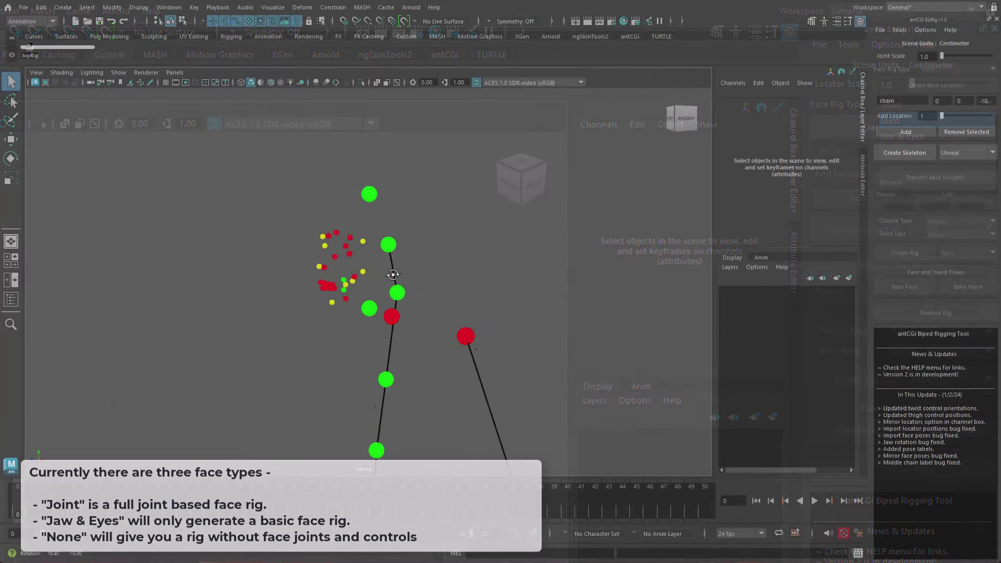
{"action": "mouse_move", "coordinate": [514, 273]}
{"action": "left_mouse_down", "text": "alt"}
{"action": "mouse_move", "coordinate": [339, 283]}
{"action": "mouse_move", "coordinate": [369, 275]}
{"action": "mouse_move", "coordinate": [424, 283]}
{"action": "mouse_move", "coordinate": [365, 296]}
{"action": "mouse_move", "coordinate": [453, 313]}
{"action": "mouse_move", "coordinate": [475, 331]}
{"action": "mouse_move", "coordinate": [384, 306]}
{"action": "mouse_move", "coordinate": [267, 304]}
{"action": "mouse_move", "coordinate": [276, 315]}
{"action": "mouse_move", "coordinate": [395, 312]}
{"action": "left_mouse_up", "text": "alt"}
{"action": "left_click", "coordinate": [313, 254]}
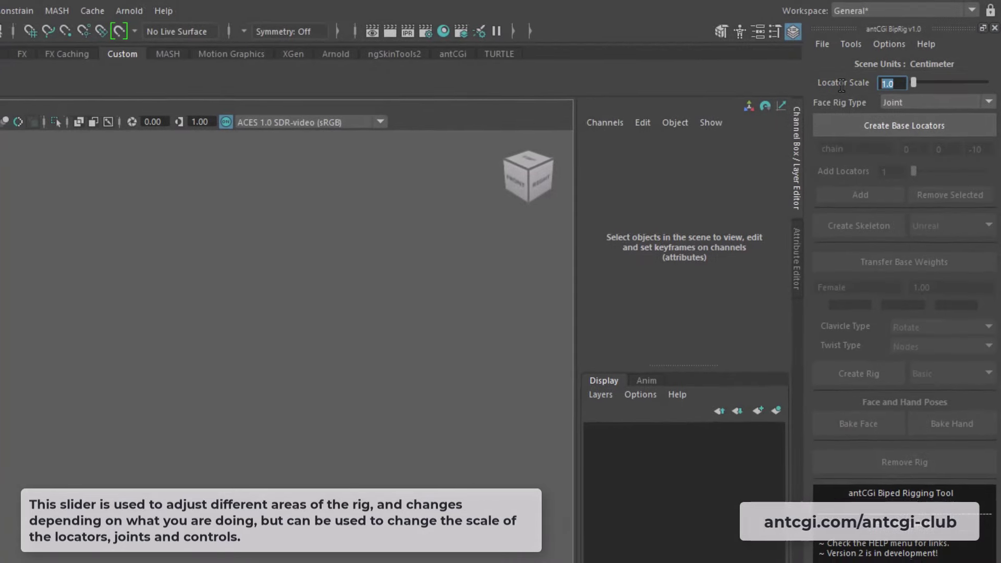
Set Locator Scale to 5 and create the base locators.
{"action": "type", "text": "5"}
{"action": "key", "text": "Return"}
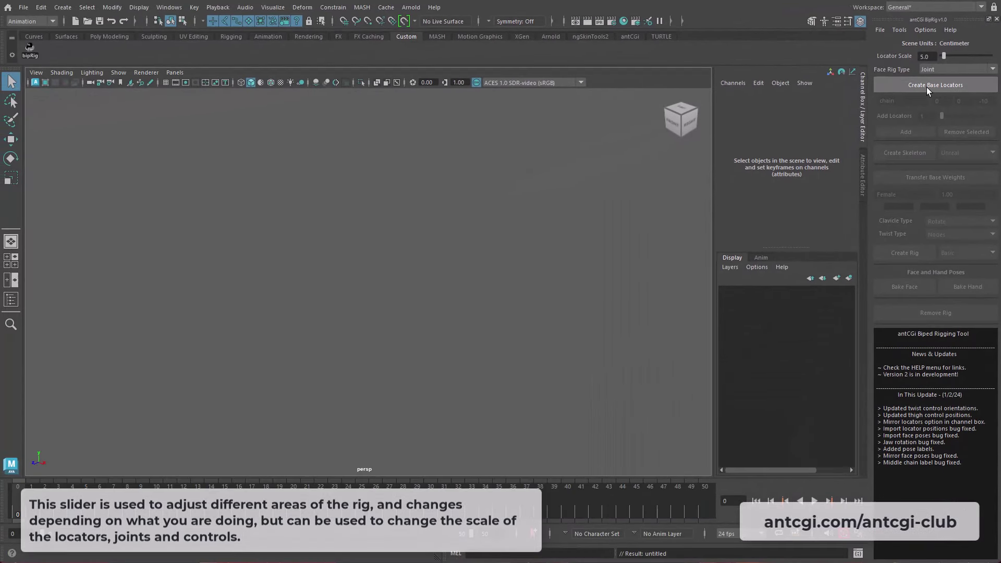
{"action": "left_click", "coordinate": [926, 87]}
{"action": "mouse_move", "coordinate": [376, 230]}
{"action": "left_mouse_down", "text": "alt"}
{"action": "mouse_move", "coordinate": [460, 230]}
{"action": "mouse_move", "coordinate": [338, 218]}
{"action": "left_mouse_up", "text": "alt"}
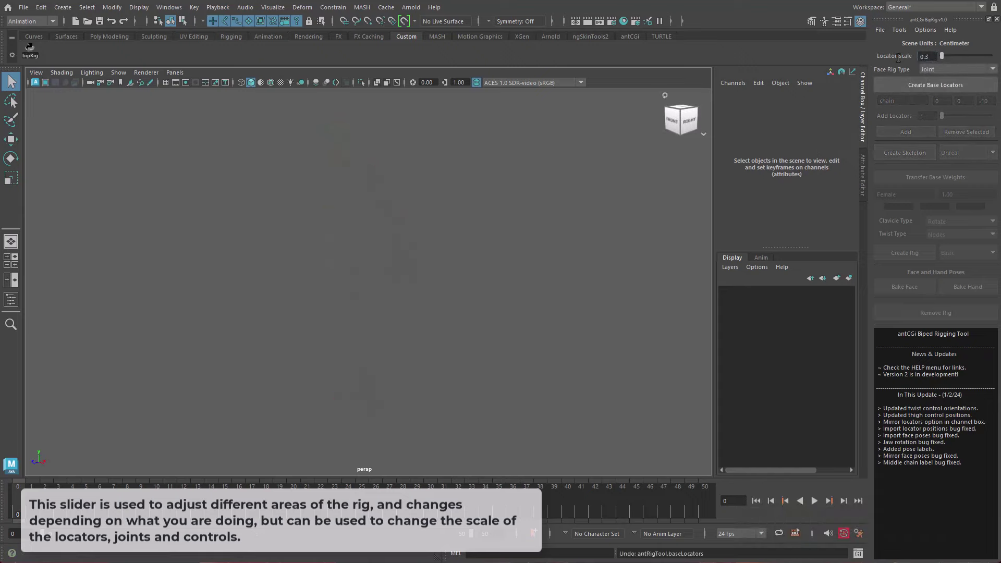
{"action": "left_click", "coordinate": [916, 85]}
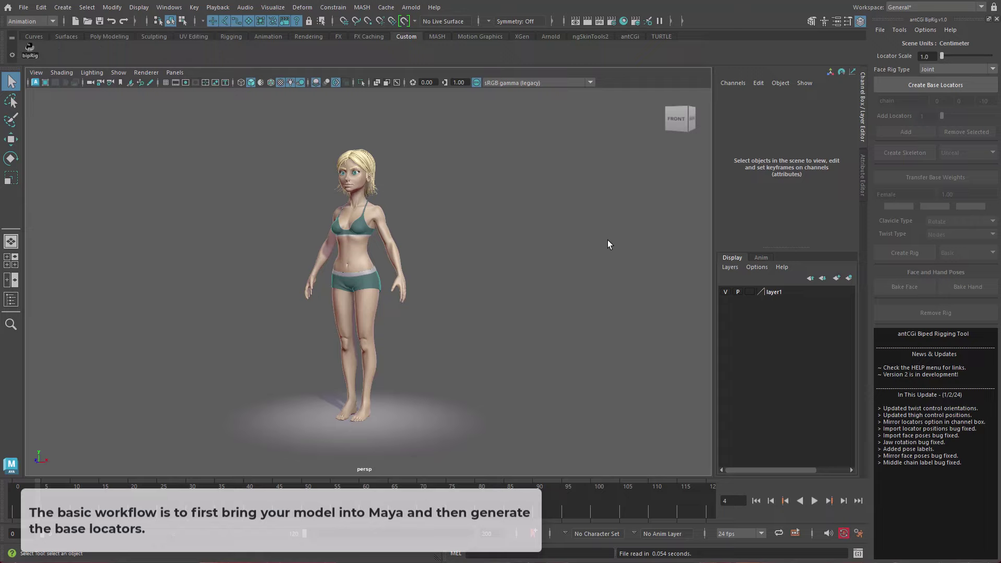
Template the character's layer and generate the base locators on it.
{"action": "left_click", "coordinate": [749, 292]}
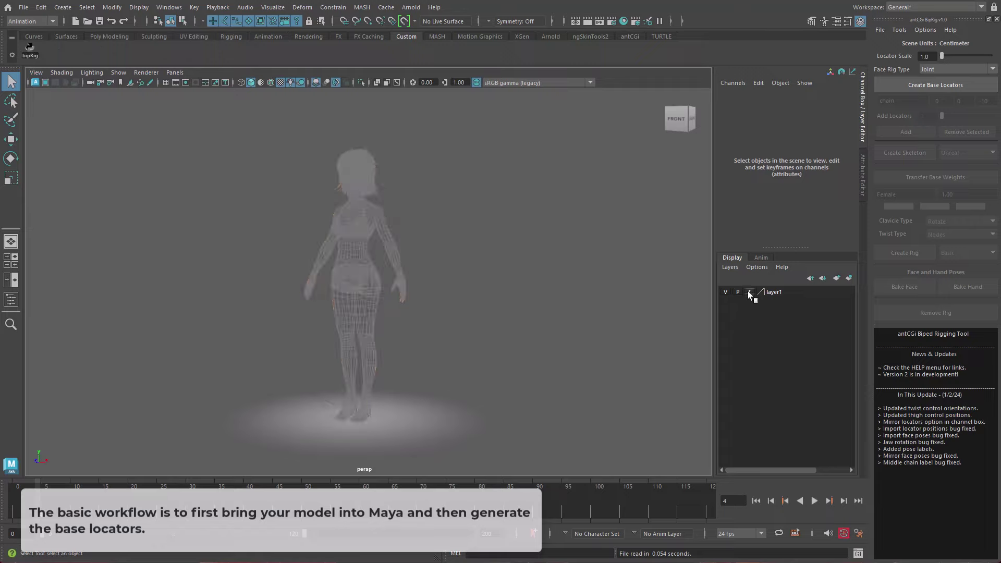
{"action": "left_click", "coordinate": [947, 81]}
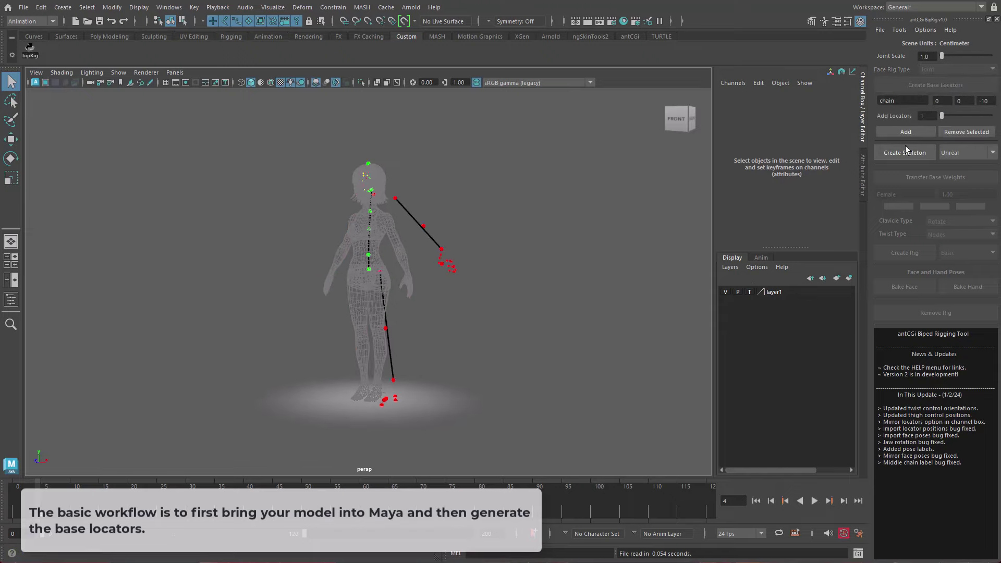
{"action": "mouse_move", "coordinate": [367, 176]}
{"action": "left_mouse_down", "text": "alt"}
{"action": "mouse_move", "coordinate": [281, 179]}
{"action": "mouse_move", "coordinate": [364, 177]}
{"action": "left_mouse_up", "text": "alt"}
{"action": "scroll", "coordinate": [485, 262], "scroll_direction": "up", "scroll_amount": 4}
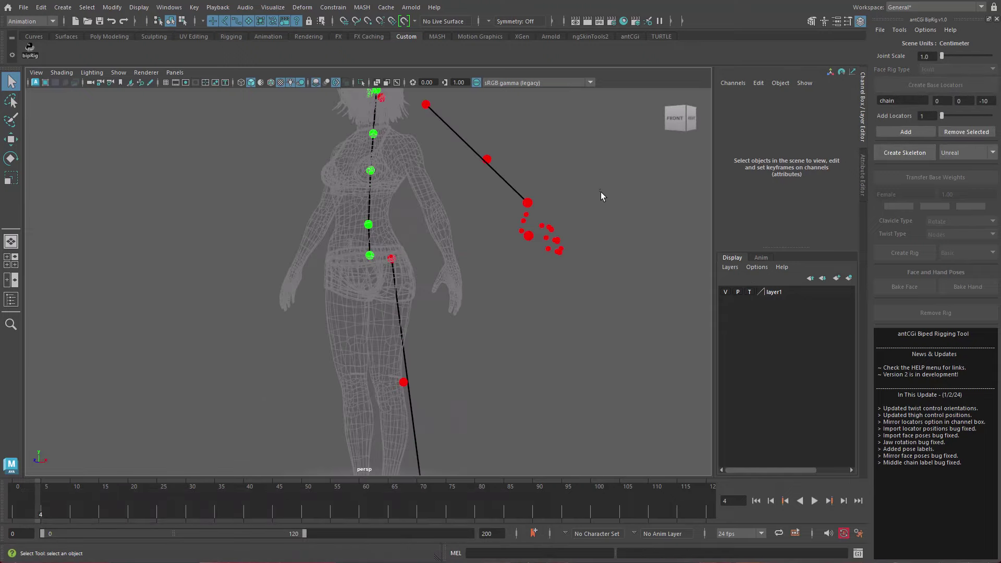
{"action": "scroll", "coordinate": [484, 262], "scroll_direction": "up", "scroll_amount": 3}
{"action": "left_click_drag", "start_coordinate": [484, 262], "coordinate": [521, 270], "text": "alt"}
In front view, move the upper arm, hand and lower arm locators onto the model's arm.
{"action": "left_click", "coordinate": [408, 187]}
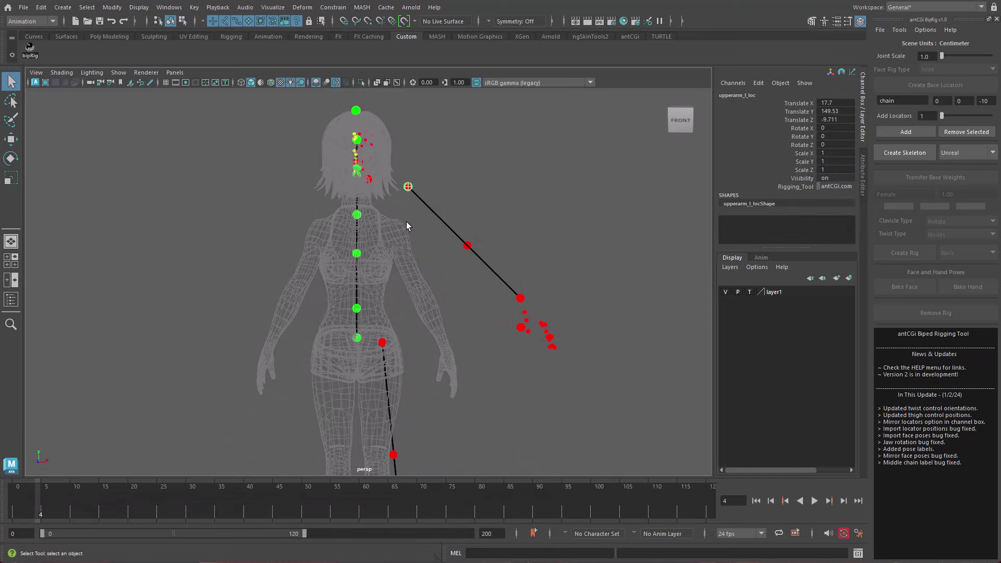
{"action": "key", "text": "w"}
{"action": "left_click_drag", "start_coordinate": [541, 171], "coordinate": [500, 183], "text": "alt"}
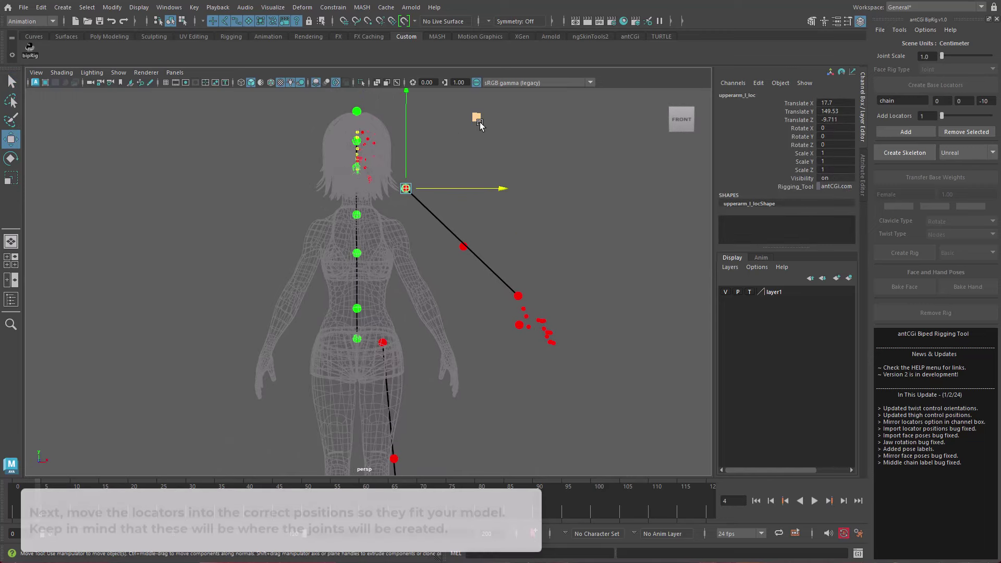
{"action": "left_click_drag", "start_coordinate": [474, 115], "coordinate": [466, 164]}
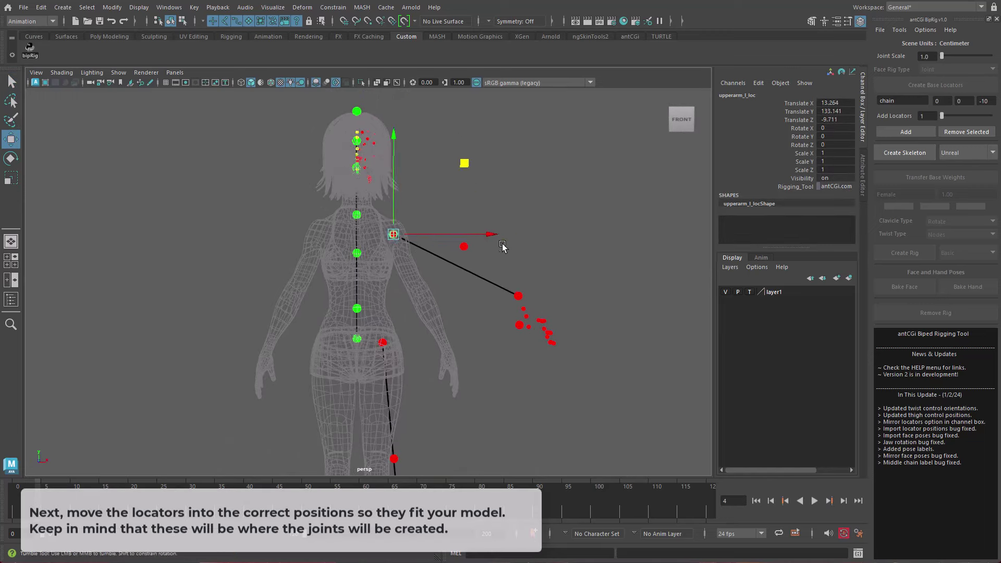
{"action": "left_click_drag", "start_coordinate": [515, 284], "coordinate": [617, 395]}
{"action": "middle_click_drag", "start_coordinate": [603, 296], "coordinate": [546, 323]}
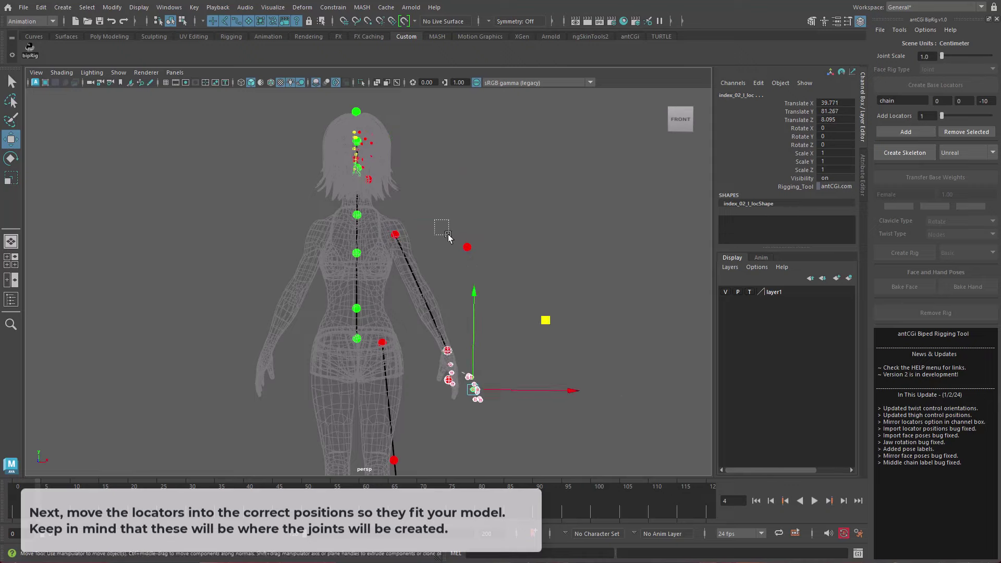
{"action": "left_click", "coordinate": [467, 247]}
{"action": "middle_click_drag", "start_coordinate": [540, 174], "coordinate": [530, 197]}
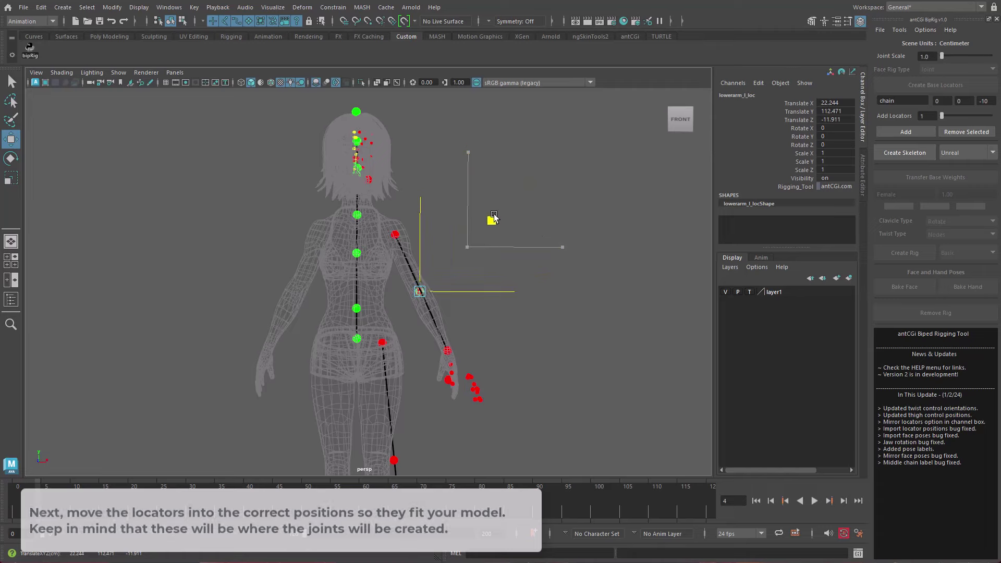
From a side view, align the upper and lower arm locators with the arm's depth.
{"action": "mouse_move", "coordinate": [491, 218]}
{"action": "left_mouse_down", "text": "alt"}
{"action": "mouse_move", "coordinate": [313, 264]}
{"action": "mouse_move", "coordinate": [292, 279]}
{"action": "left_mouse_up", "text": "alt"}
{"action": "left_click", "coordinate": [395, 243]}
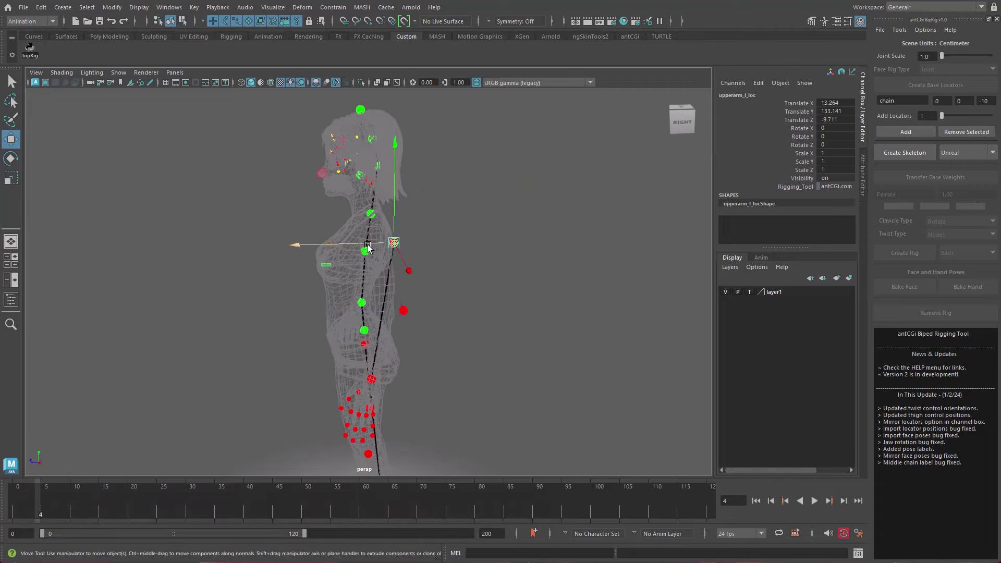
{"action": "middle_click_drag", "start_coordinate": [372, 244], "coordinate": [363, 245]}
{"action": "left_click_drag", "start_coordinate": [355, 245], "coordinate": [364, 255], "text": "alt"}
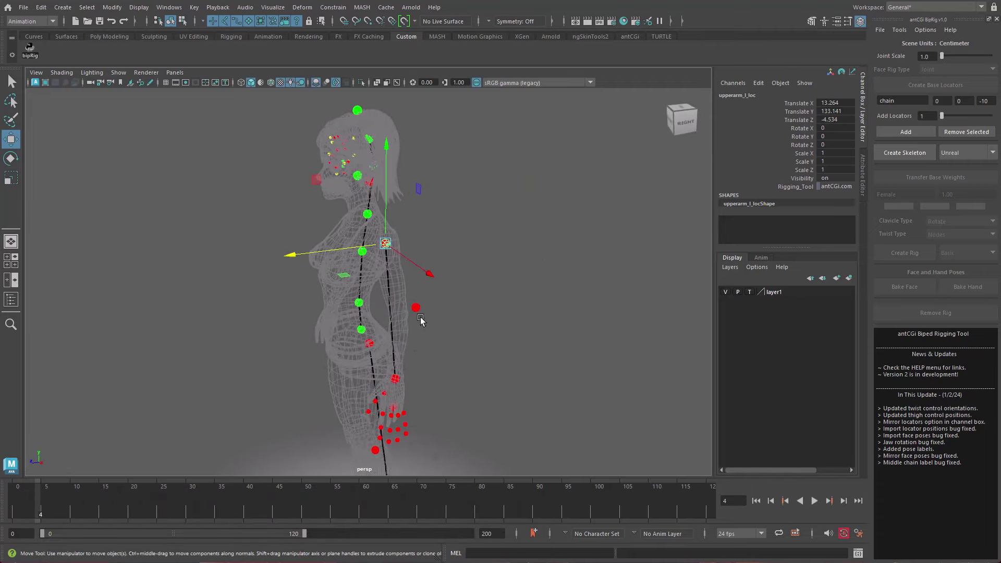
{"action": "left_click", "coordinate": [404, 310]}
{"action": "mouse_move", "coordinate": [388, 312]}
{"action": "left_mouse_down", "text": "alt"}
{"action": "mouse_move", "coordinate": [469, 260]}
{"action": "mouse_move", "coordinate": [532, 242]}
{"action": "mouse_move", "coordinate": [515, 249]}
{"action": "left_mouse_up", "text": "alt"}
{"action": "left_click", "coordinate": [485, 256]}
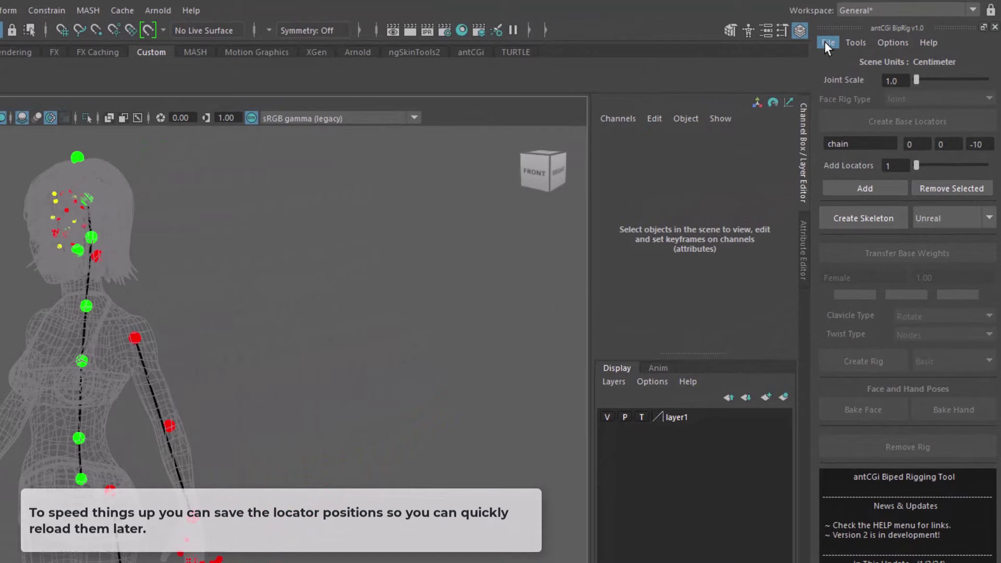
Save the fitted locator positions from the BipRig File menu.
{"action": "left_click", "coordinate": [879, 30]}
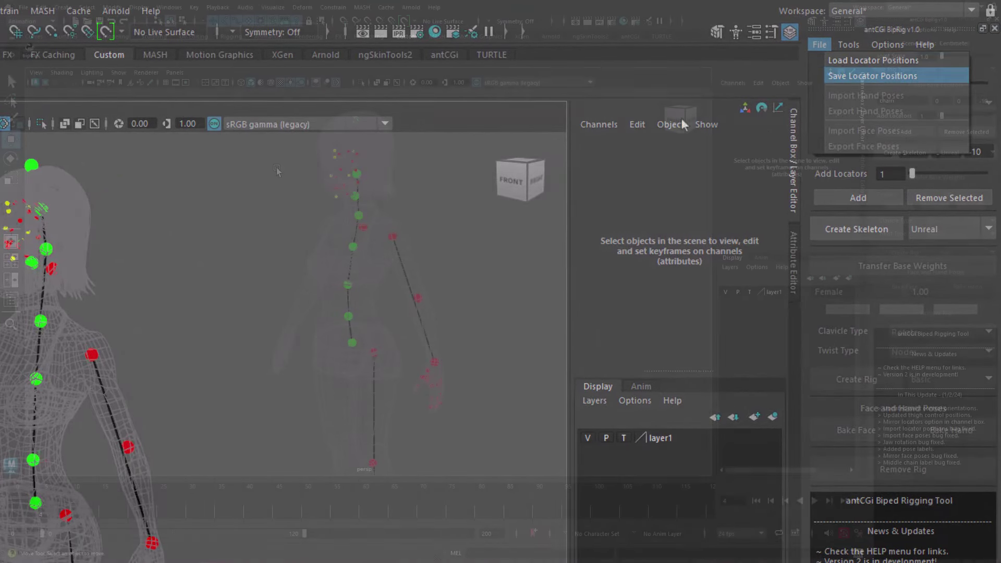
{"action": "mouse_move", "coordinate": [408, 360]}
{"action": "left_mouse_down", "text": "alt"}
{"action": "mouse_move", "coordinate": [629, 411]}
{"action": "mouse_move", "coordinate": [487, 406]}
{"action": "mouse_move", "coordinate": [357, 377]}
{"action": "mouse_move", "coordinate": [413, 406]}
{"action": "mouse_move", "coordinate": [530, 384]}
{"action": "left_mouse_up", "text": "alt"}
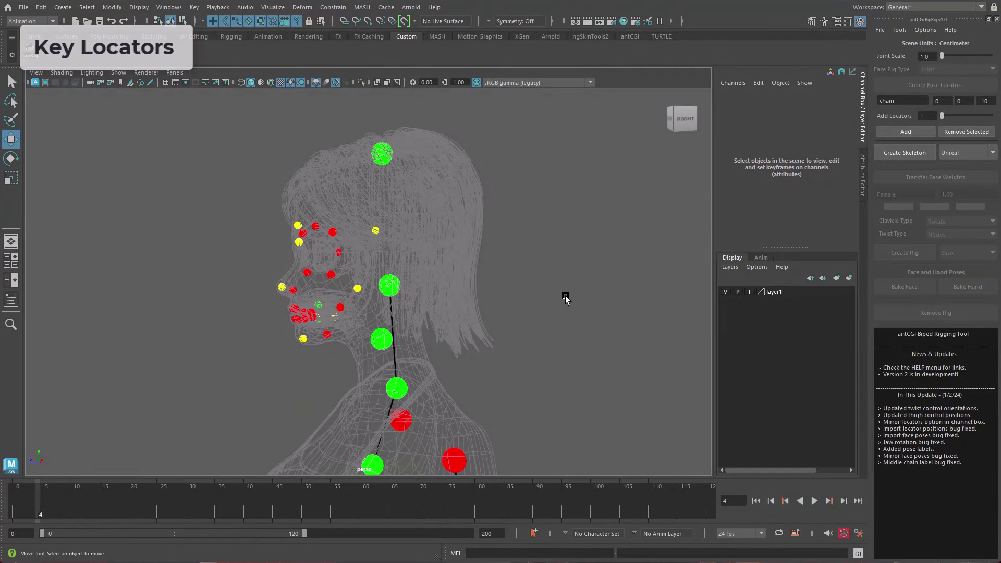
Inspect the lower head, upper head, brow pivot and left hand attach_l_loc locators.
{"action": "left_click", "coordinate": [383, 340]}
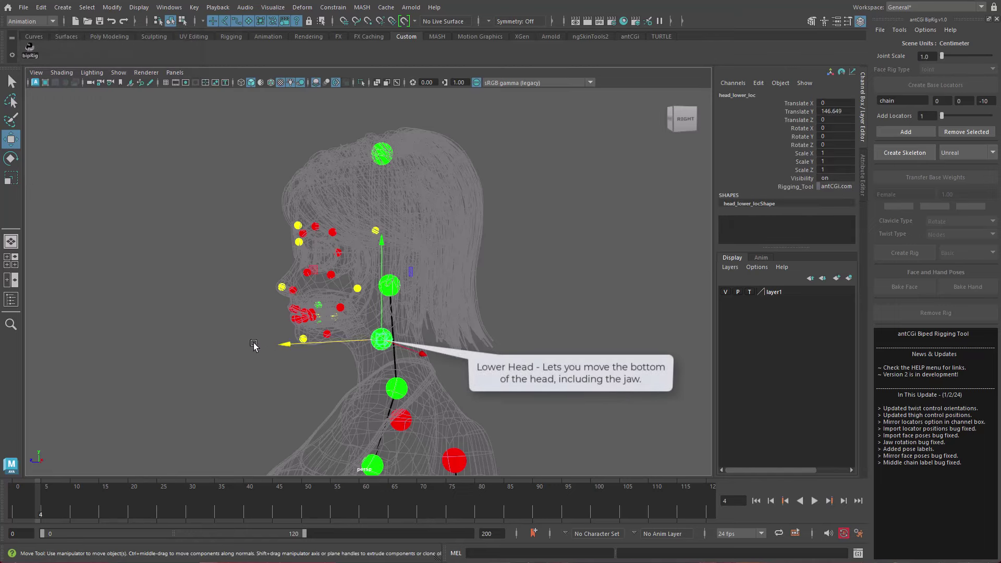
{"action": "left_click", "coordinate": [381, 153]}
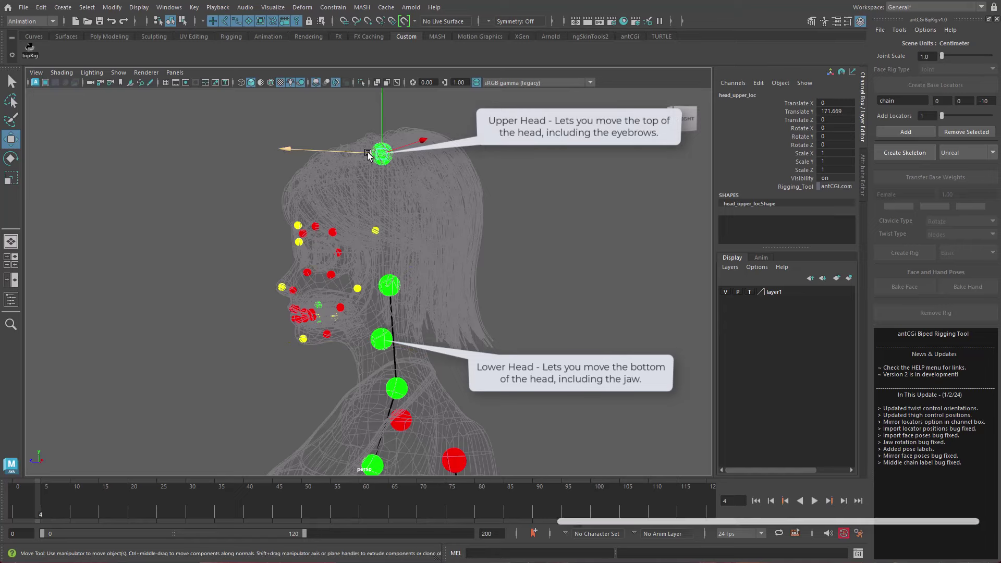
{"action": "left_click", "coordinate": [377, 231]}
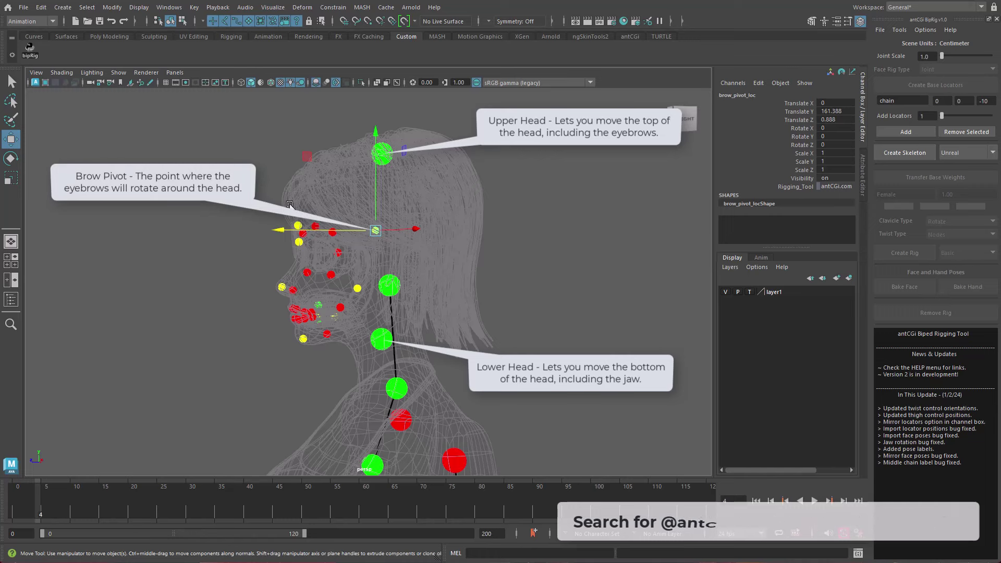
{"action": "left_click", "coordinate": [429, 305]}
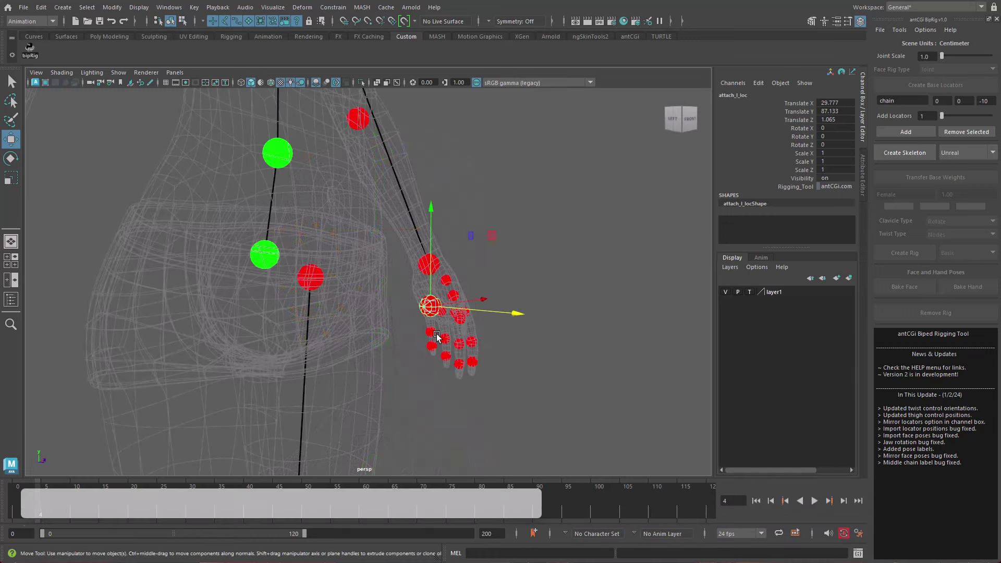
{"action": "mouse_move", "coordinate": [437, 336]}
{"action": "left_mouse_down", "text": "alt"}
{"action": "mouse_move", "coordinate": [492, 380]}
{"action": "mouse_move", "coordinate": [478, 390]}
{"action": "mouse_move", "coordinate": [413, 384]}
{"action": "left_mouse_up", "text": "alt"}
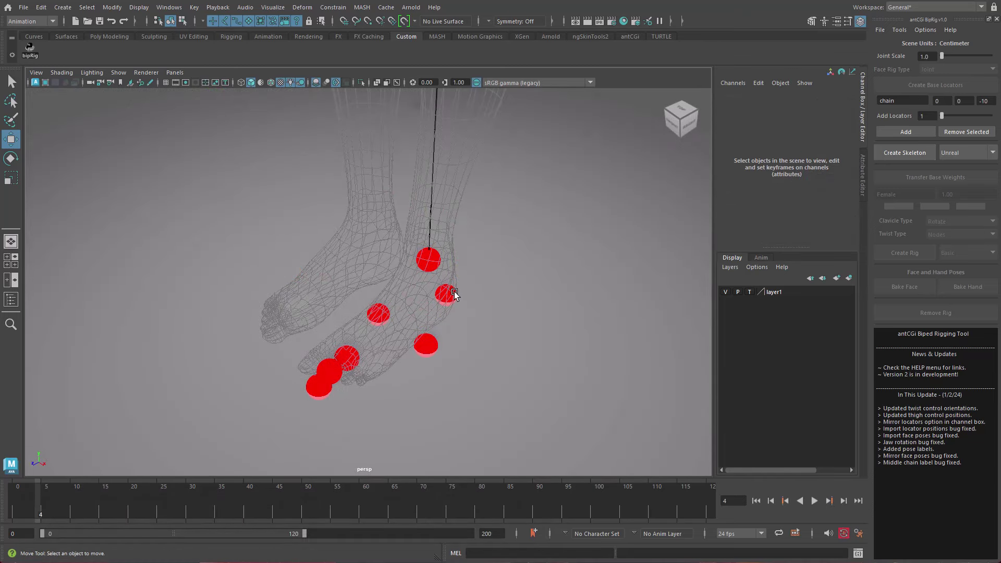
Check the heel, inner bank, outer bank and foot front pivot locators.
{"action": "left_click", "coordinate": [454, 293]}
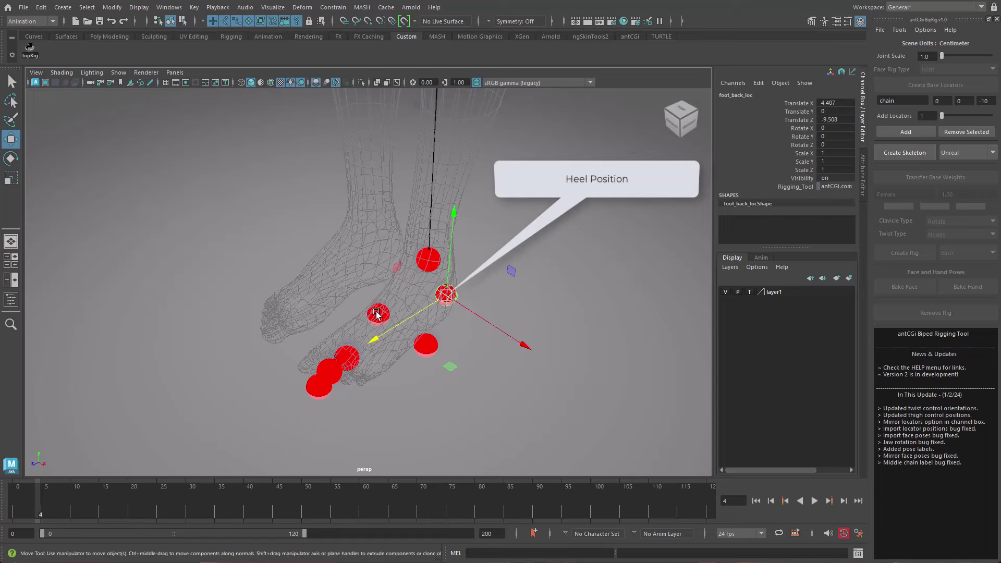
{"action": "left_click", "coordinate": [377, 313]}
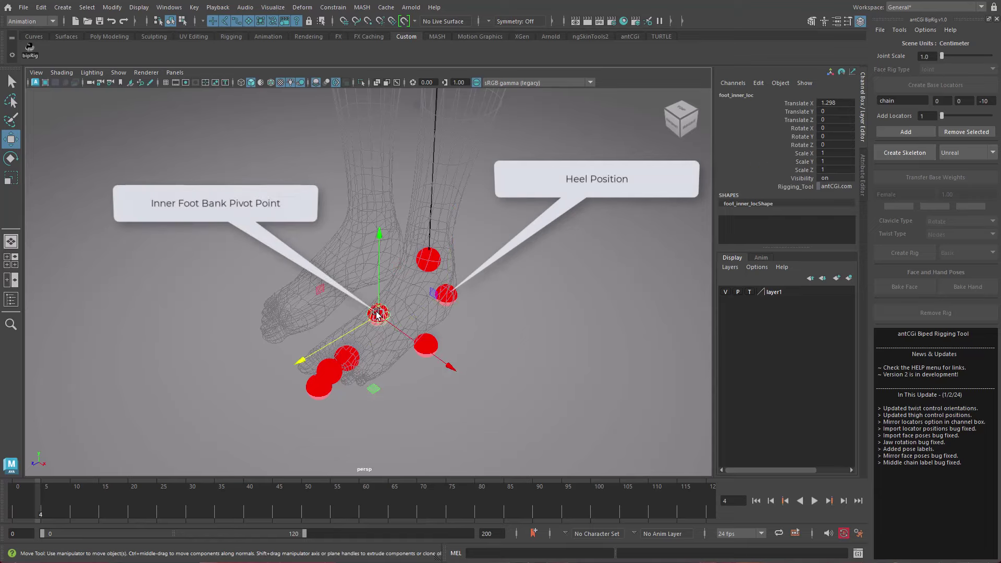
{"action": "left_click", "coordinate": [432, 339]}
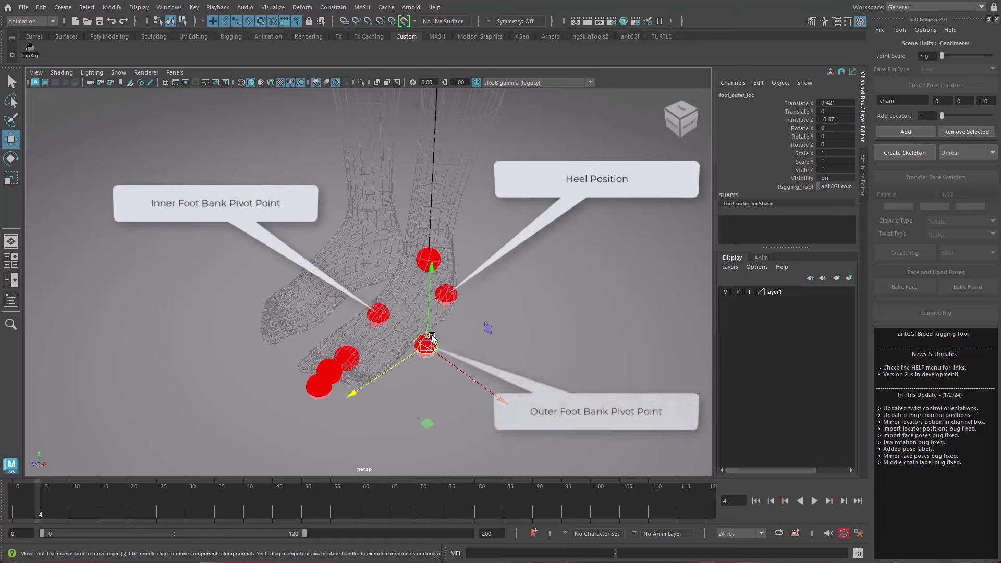
{"action": "left_click", "coordinate": [318, 390]}
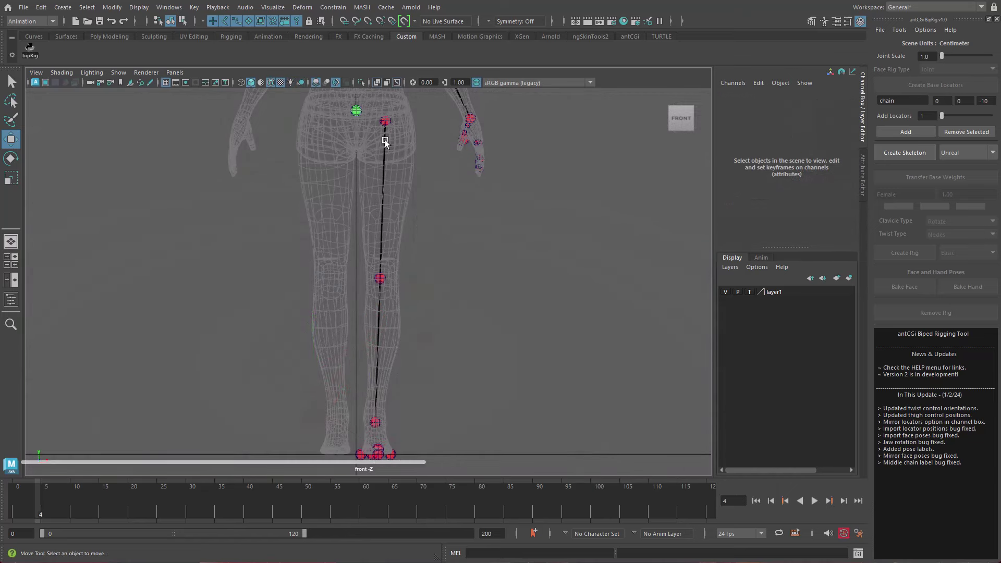
Check the thigh, foot and calf locators, zooming in to confirm the calf is centred.
{"action": "left_click", "coordinate": [385, 120]}
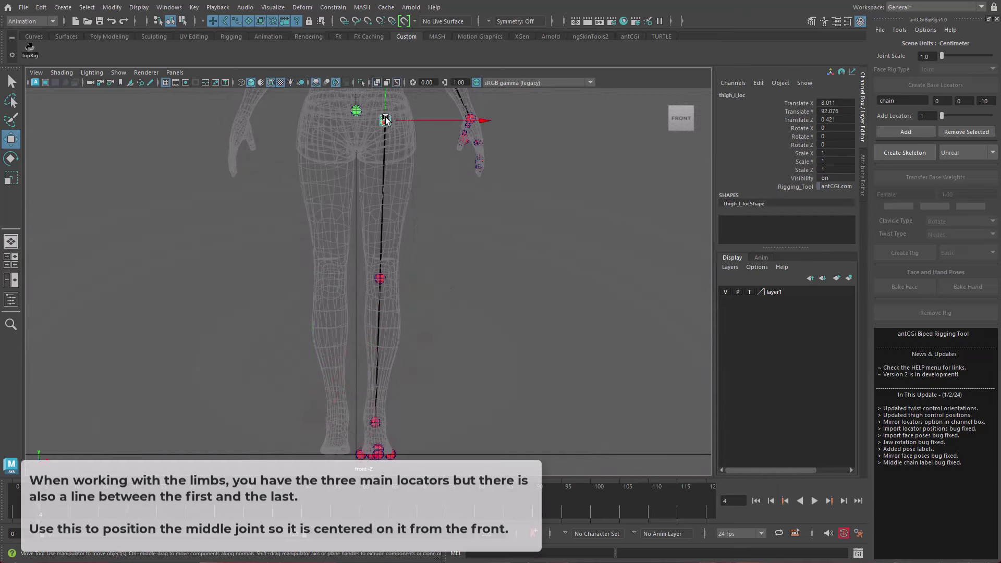
{"action": "left_click", "coordinate": [375, 422]}
{"action": "left_click", "coordinate": [381, 279]}
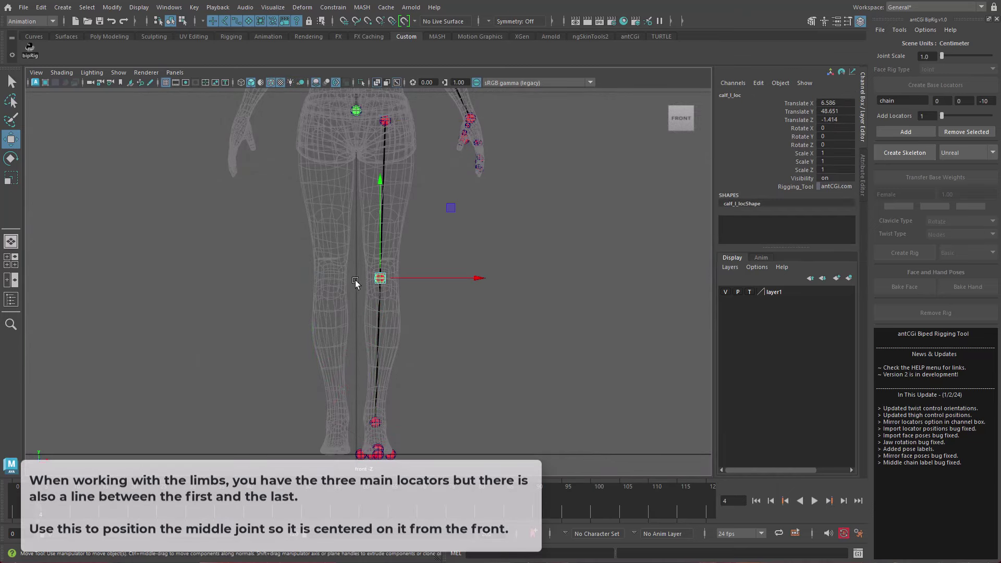
{"action": "scroll", "coordinate": [382, 281], "scroll_direction": "up", "scroll_amount": 3}
{"action": "scroll", "coordinate": [417, 292], "scroll_direction": "up", "scroll_amount": 3}
{"action": "scroll", "coordinate": [456, 308], "scroll_direction": "up", "scroll_amount": 3}
{"action": "middle_click_drag", "start_coordinate": [455, 308], "coordinate": [397, 330], "text": "alt"}
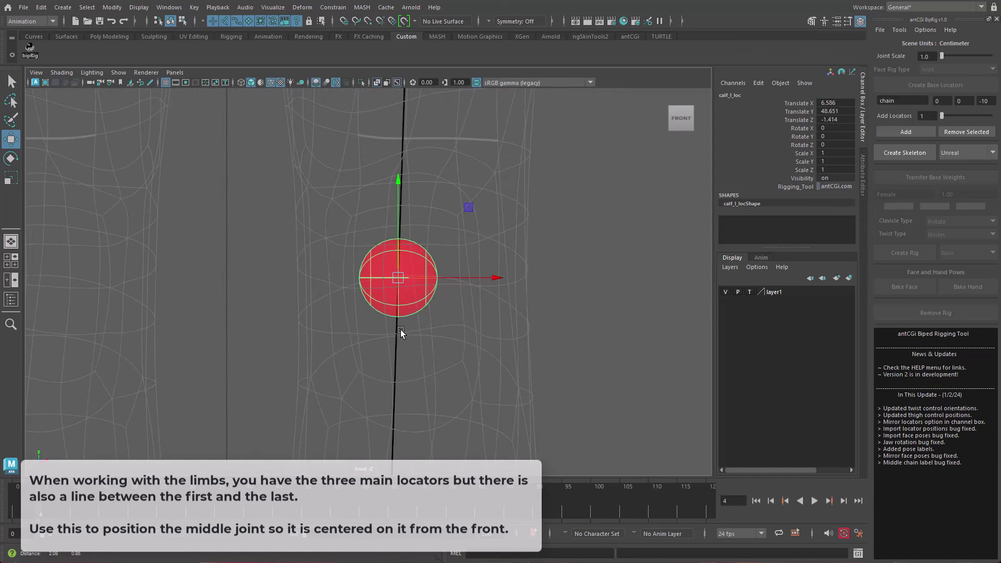
{"action": "scroll", "coordinate": [469, 334], "scroll_direction": "up", "scroll_amount": 2}
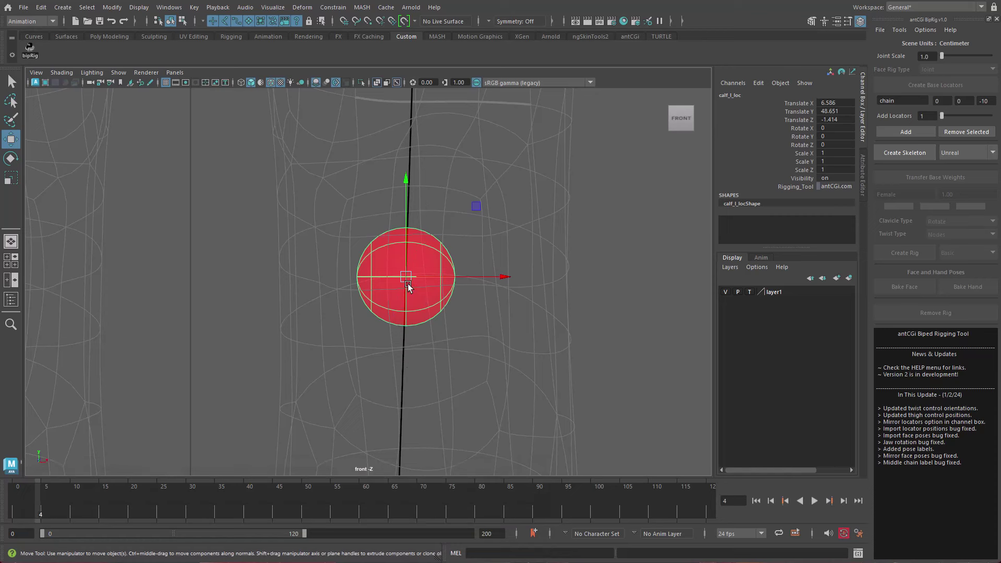
{"action": "left_click", "coordinate": [408, 161]}
{"action": "scroll", "coordinate": [409, 183], "scroll_direction": "down", "scroll_amount": 5}
Check the upper arm, hand and lower arm locators, zooming in on the elbow's centring.
{"action": "left_click", "coordinate": [344, 122]}
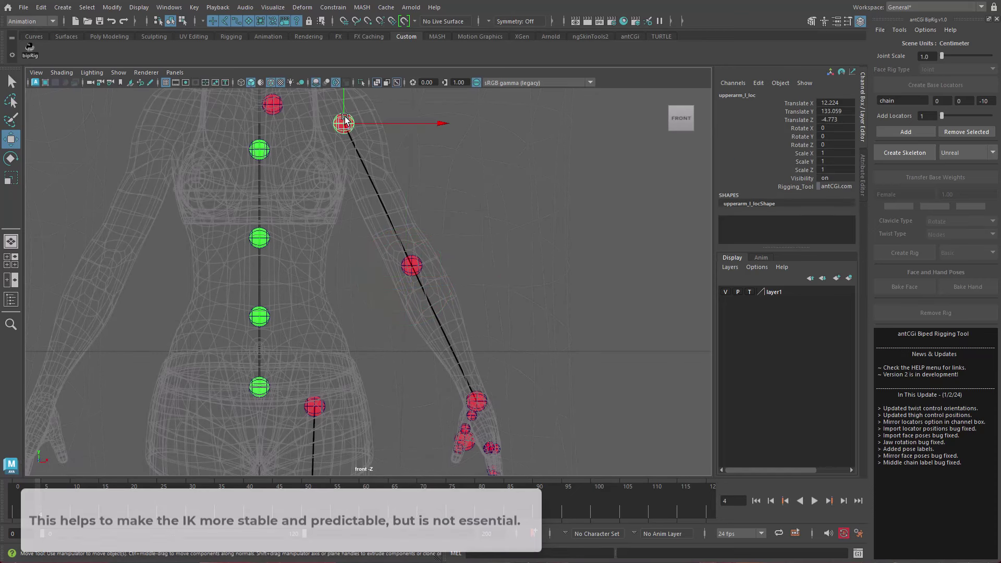
{"action": "left_click", "coordinate": [486, 397]}
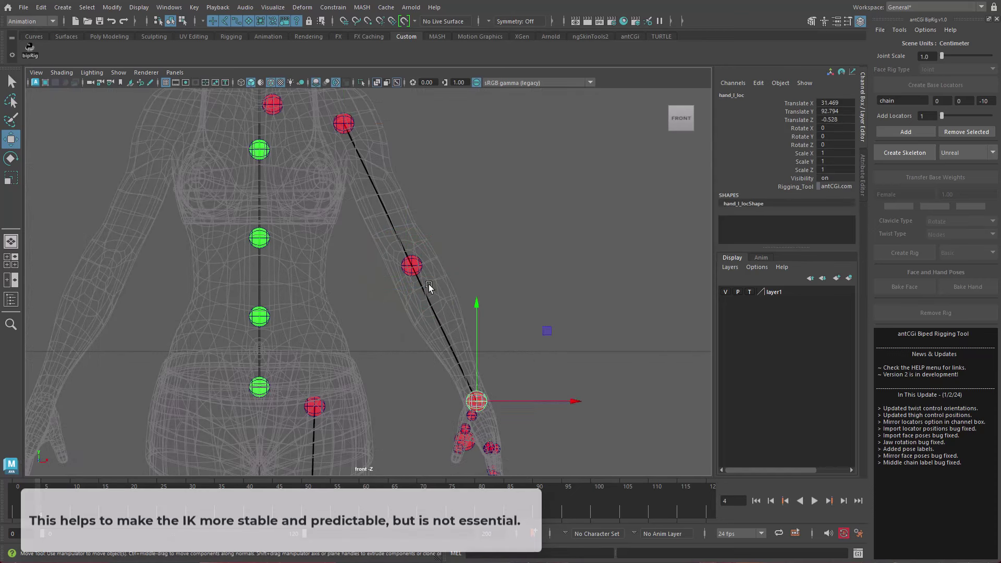
{"action": "left_click", "coordinate": [412, 266]}
{"action": "scroll", "coordinate": [334, 268], "scroll_direction": "up", "scroll_amount": 3}
{"action": "middle_click_drag", "start_coordinate": [599, 268], "coordinate": [511, 281], "text": "alt"}
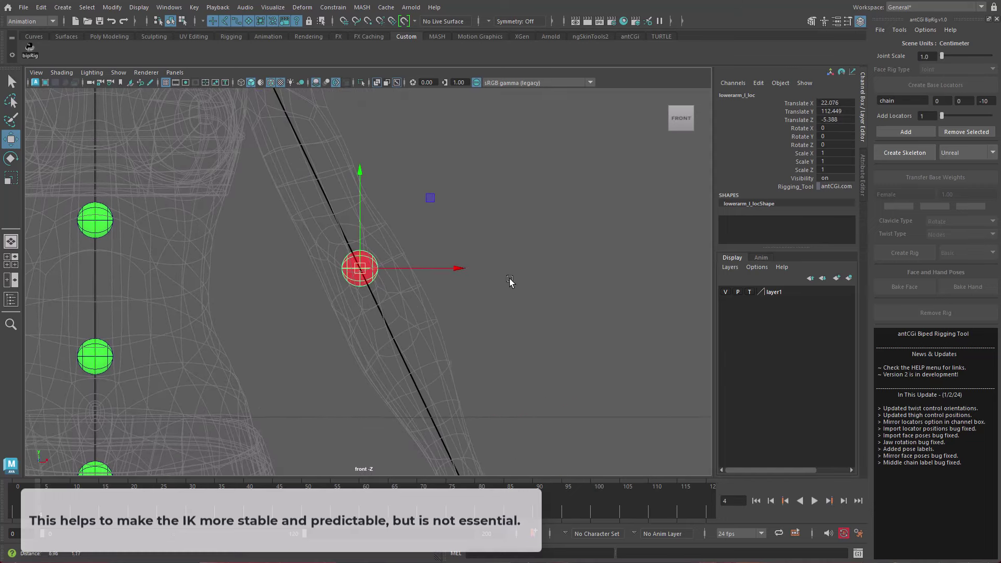
{"action": "scroll", "coordinate": [538, 292], "scroll_direction": "up", "scroll_amount": 2}
{"action": "scroll", "coordinate": [455, 294], "scroll_direction": "up", "scroll_amount": 3}
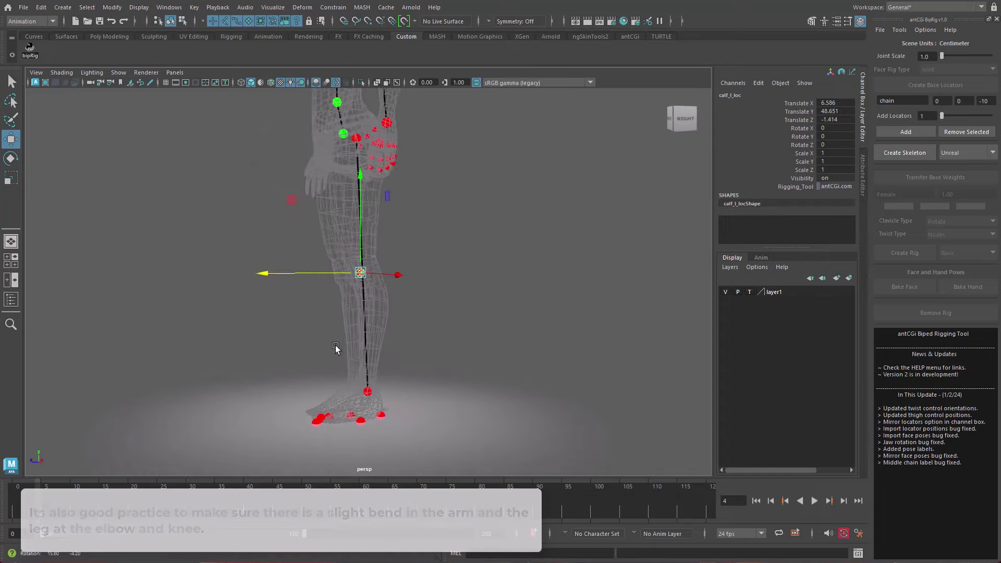
{"action": "left_click_drag", "start_coordinate": [358, 279], "coordinate": [394, 287], "text": "alt"}
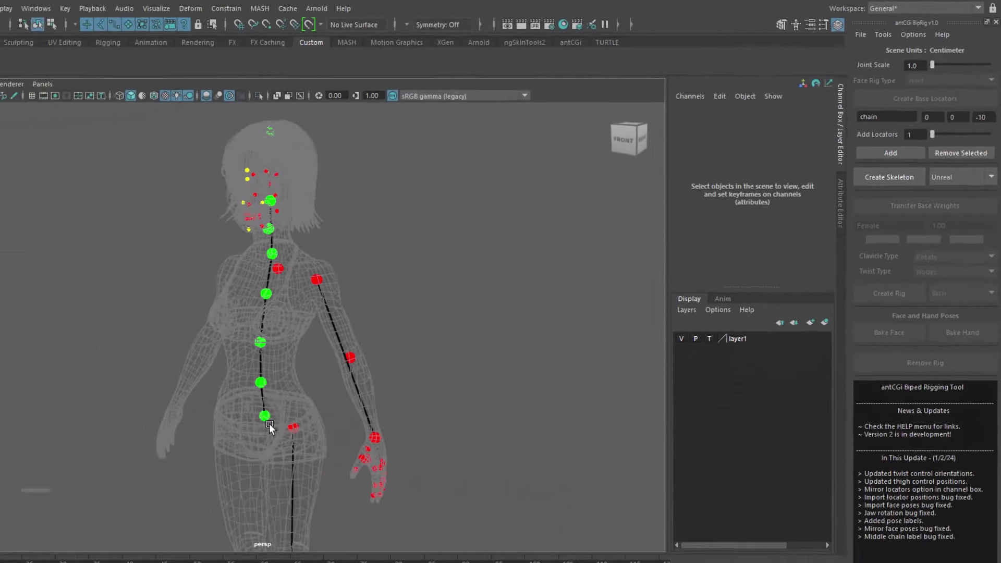
Under pelvis_loc, set up a tail chain at offset 0, -2, -5 with 10 locators.
{"action": "left_click", "coordinate": [368, 359]}
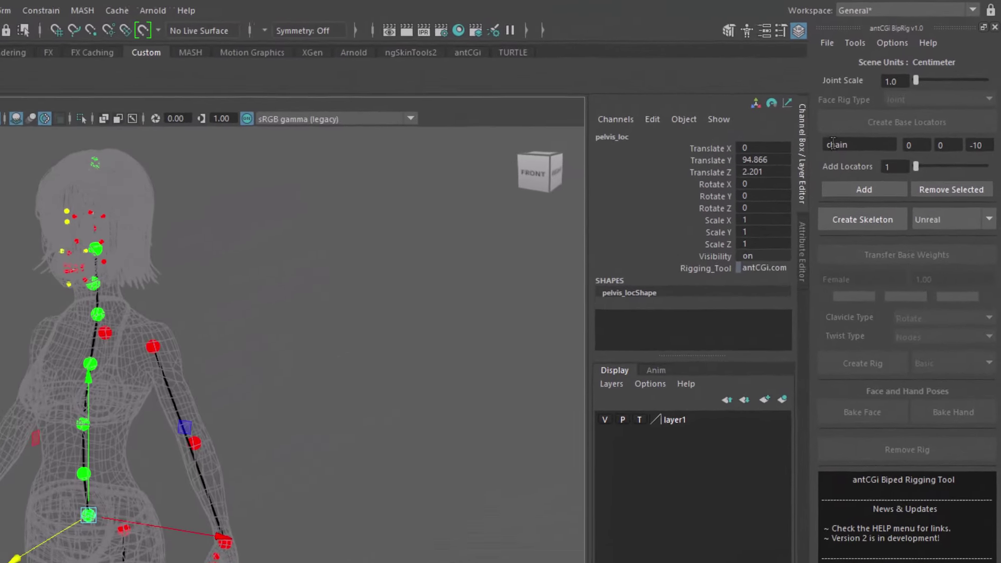
{"action": "double_click", "coordinate": [884, 101]}
{"action": "type", "text": "tail"}
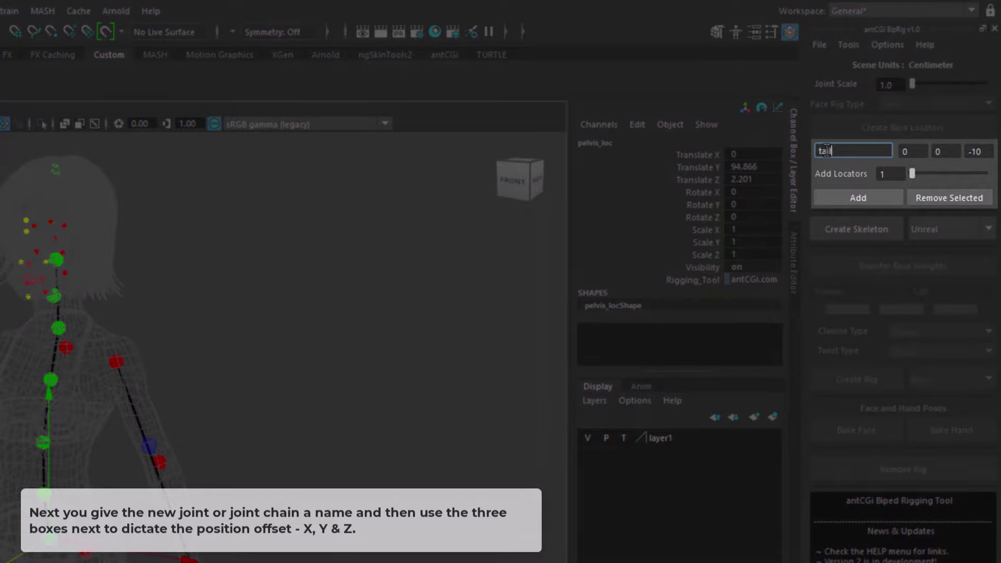
{"action": "type", "text": "-5"}
{"action": "key", "text": "Return"}
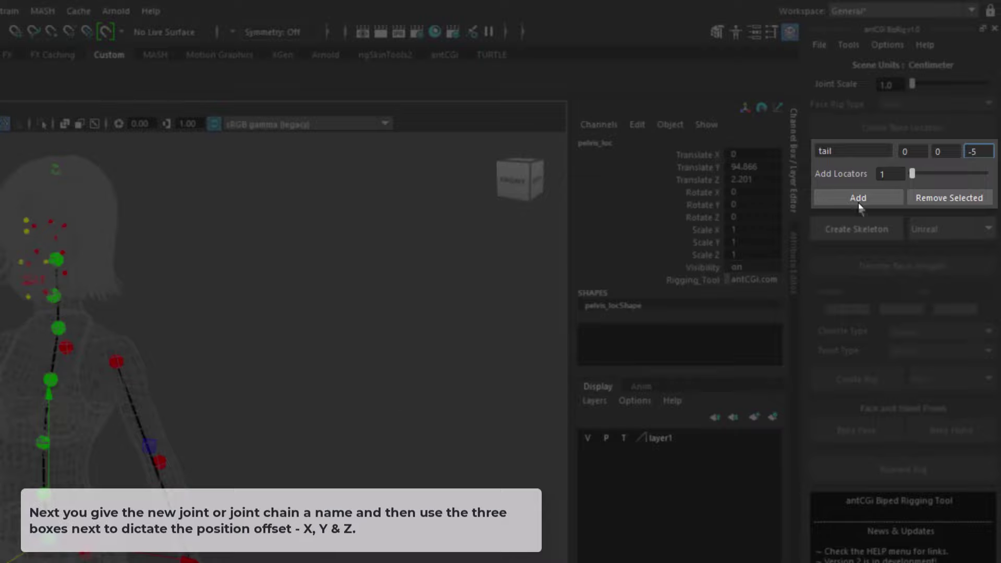
{"action": "double_click", "coordinate": [937, 152]}
{"action": "type", "text": "-2"}
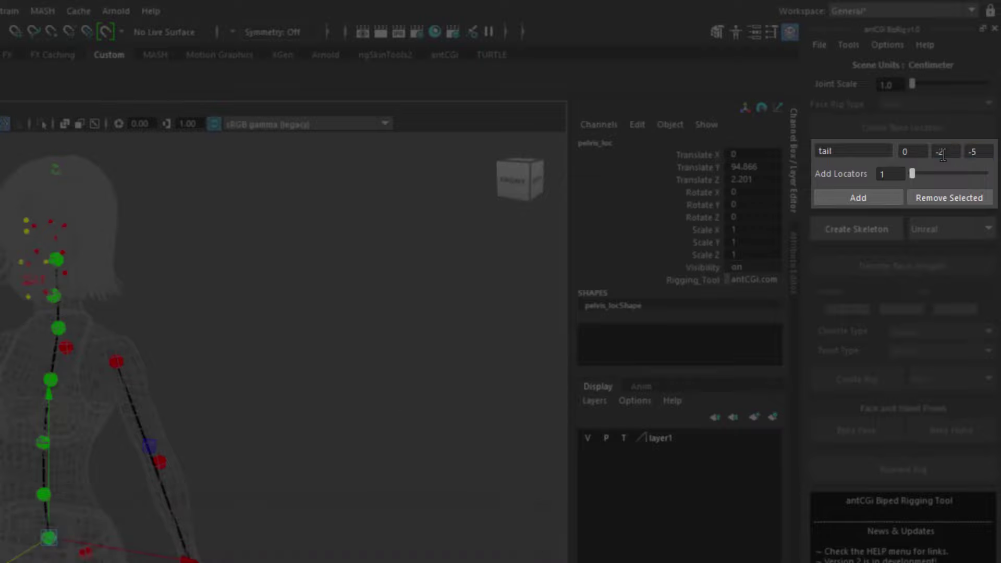
{"action": "left_click_drag", "start_coordinate": [911, 173], "coordinate": [915, 175]}
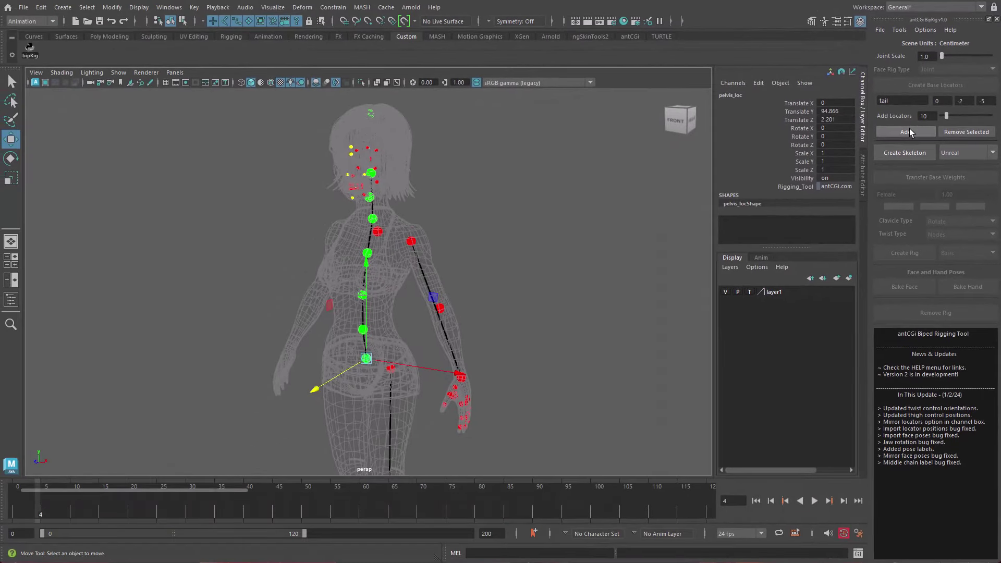
Add the 10-locator tail chain and select its last locator, tail_09_loc.
{"action": "left_click", "coordinate": [909, 130]}
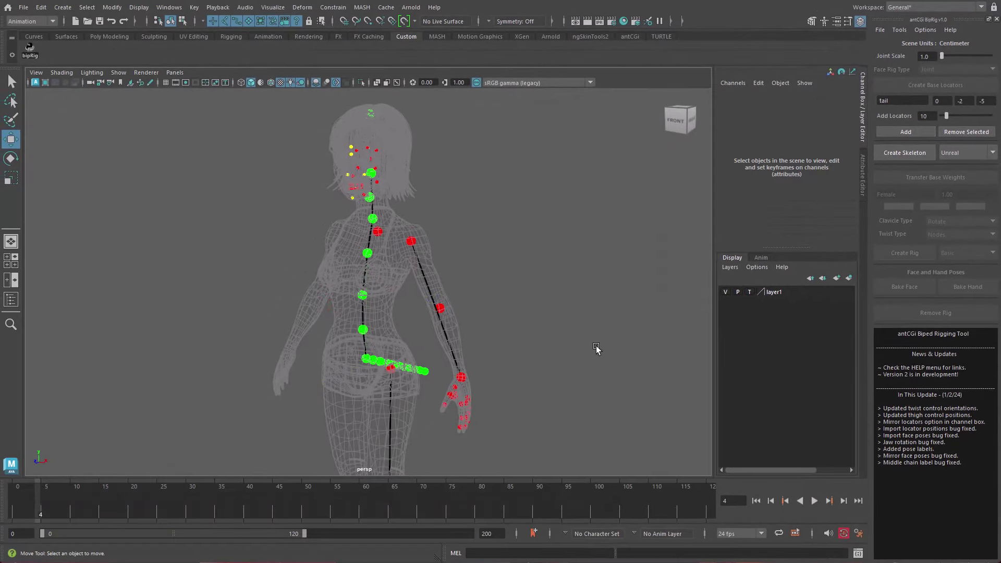
{"action": "left_click_drag", "start_coordinate": [365, 333], "coordinate": [484, 337], "text": "alt"}
{"action": "left_click_drag", "start_coordinate": [518, 412], "coordinate": [542, 421], "text": "alt"}
{"action": "left_click", "coordinate": [467, 412]}
{"action": "mouse_move", "coordinate": [467, 412]}
{"action": "left_mouse_down", "text": "alt"}
{"action": "mouse_move", "coordinate": [457, 318]}
{"action": "mouse_move", "coordinate": [469, 319]}
{"action": "left_mouse_up", "text": "alt"}
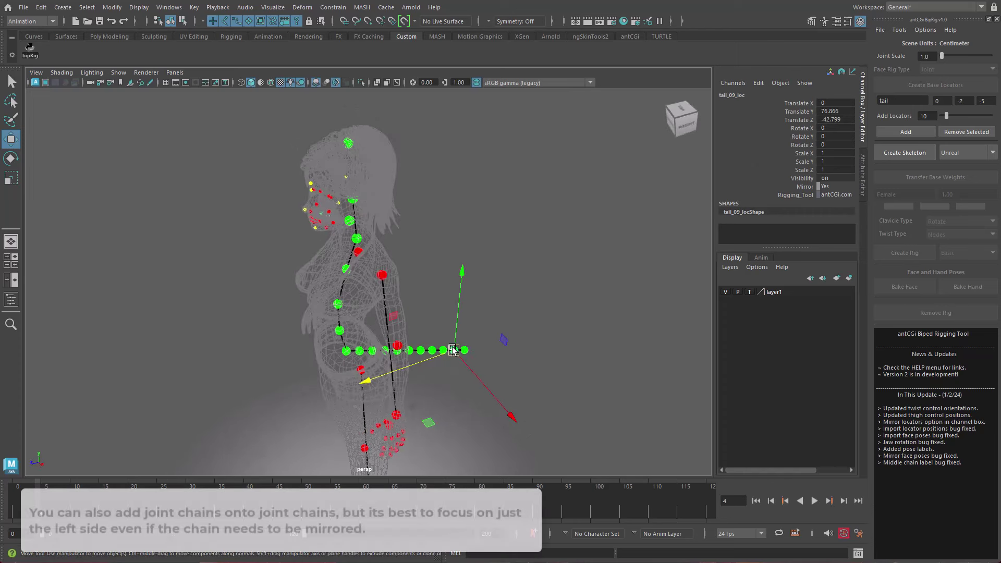
Add a single spike locator at offset 10, 0, 0 to the tail's end.
{"action": "double_click", "coordinate": [882, 100]}
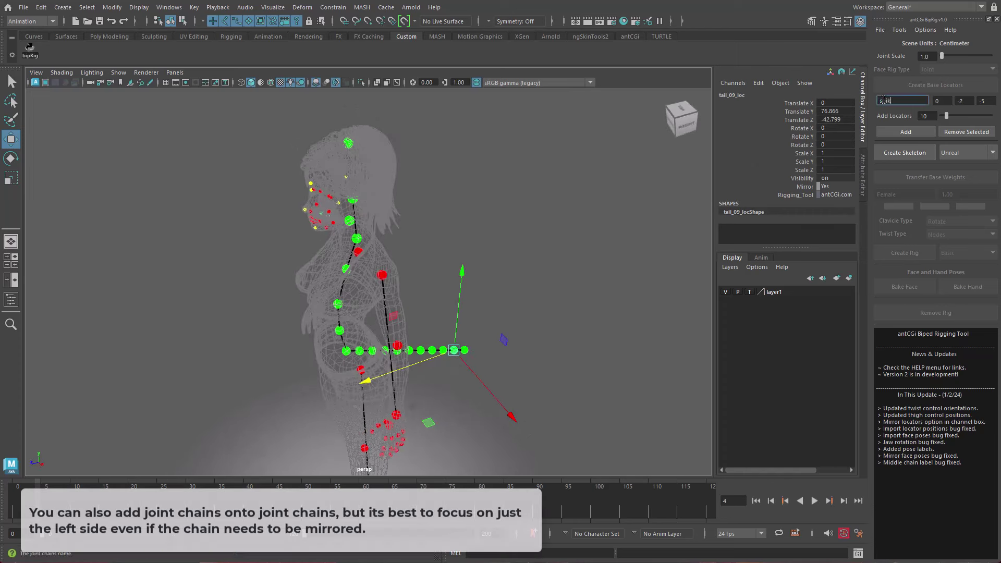
{"action": "type", "text": "e"}
{"action": "key", "text": "Return"}
{"action": "type", "text": "-10"}
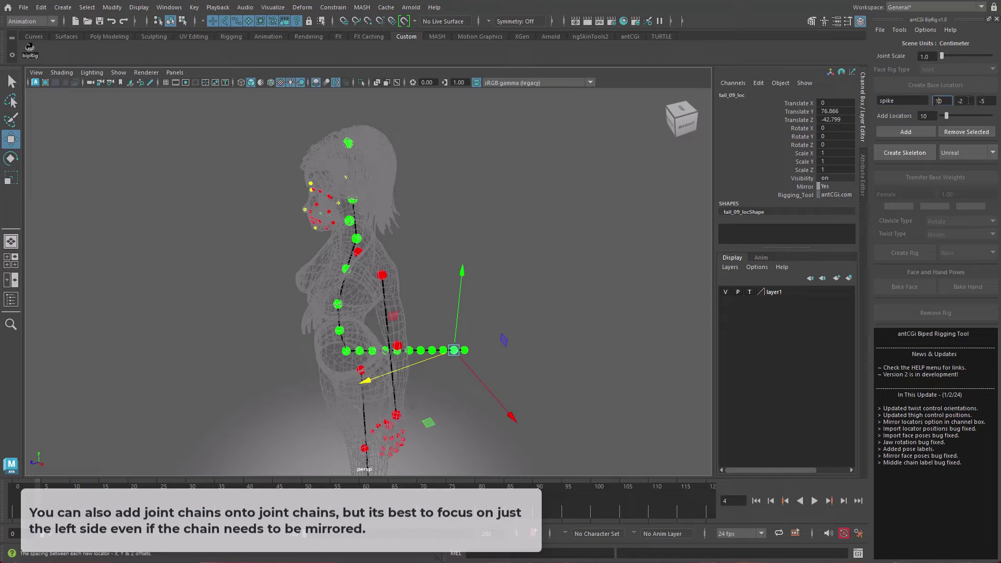
{"action": "key", "text": "Tab"}
{"action": "type", "text": "0"}
{"action": "key", "text": "Tab"}
{"action": "type", "text": "0"}
{"action": "left_click_drag", "start_coordinate": [946, 115], "coordinate": [941, 115]}
{"action": "left_click", "coordinate": [906, 132]}
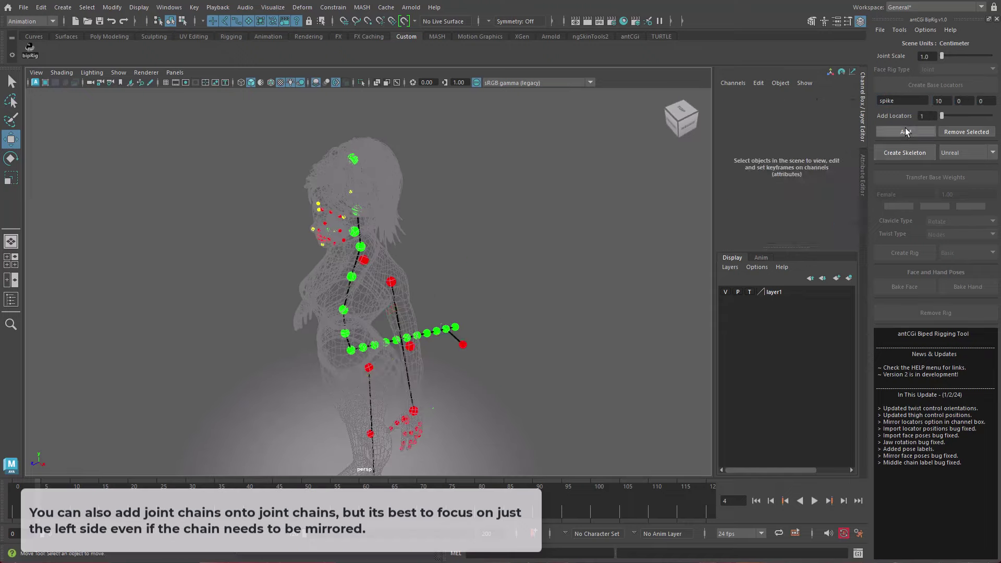
Inspect the spike, then remove the whole tail chain starting from tail_01_loc.
{"action": "mouse_move", "coordinate": [509, 357]}
{"action": "left_mouse_down", "text": "alt"}
{"action": "mouse_move", "coordinate": [369, 351]}
{"action": "mouse_move", "coordinate": [359, 387]}
{"action": "left_mouse_up", "text": "alt"}
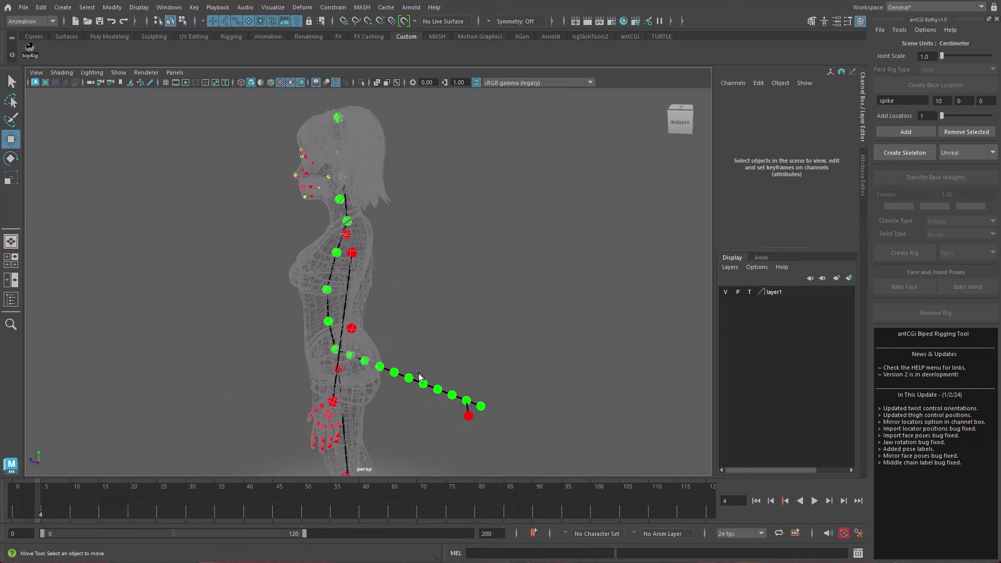
{"action": "left_click_drag", "start_coordinate": [418, 375], "coordinate": [352, 372], "text": "alt"}
{"action": "left_click", "coordinate": [347, 351]}
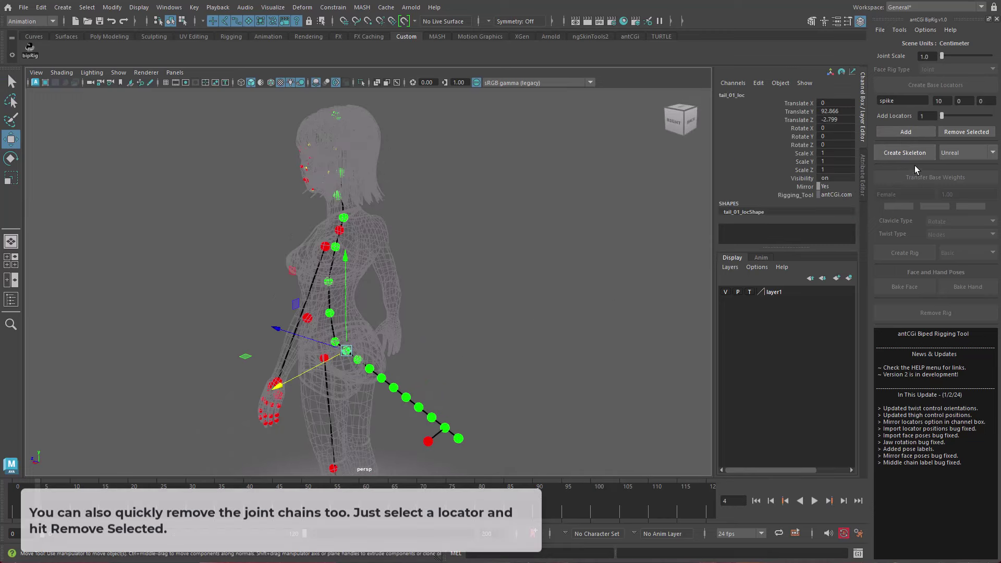
{"action": "left_click", "coordinate": [966, 131]}
{"action": "left_click_drag", "start_coordinate": [347, 324], "coordinate": [529, 330], "text": "alt"}
Add a two-locator chest chain to the third spine locator.
{"action": "left_click", "coordinate": [376, 259]}
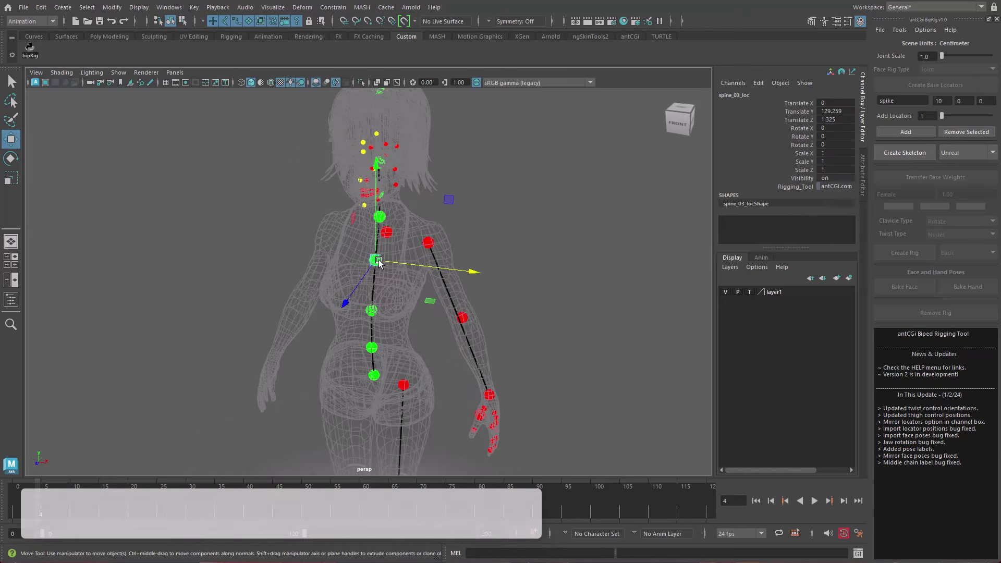
{"action": "double_click", "coordinate": [886, 101]}
{"action": "type", "text": "chest"}
{"action": "type", "text": "-5"}
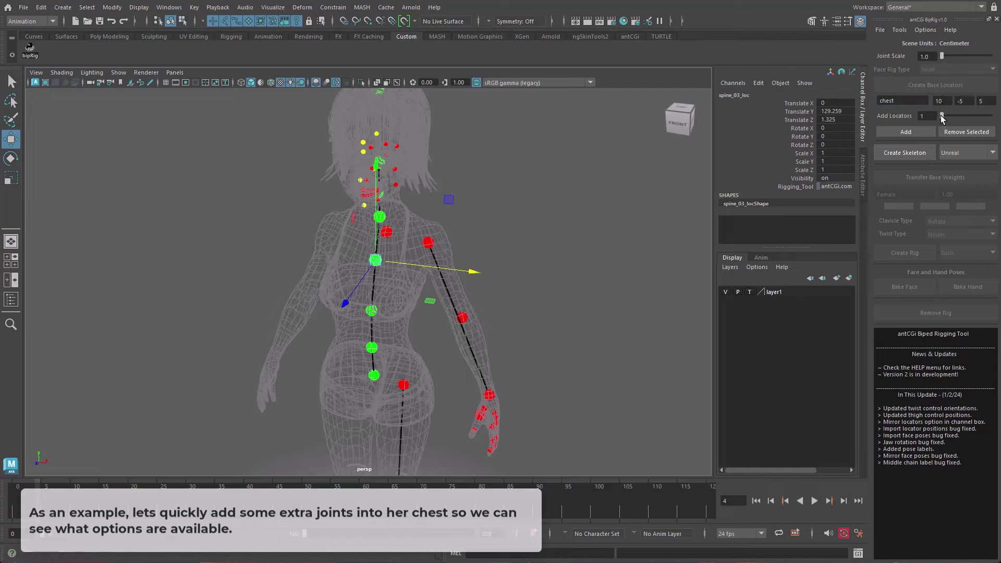
{"action": "left_click", "coordinate": [905, 132]}
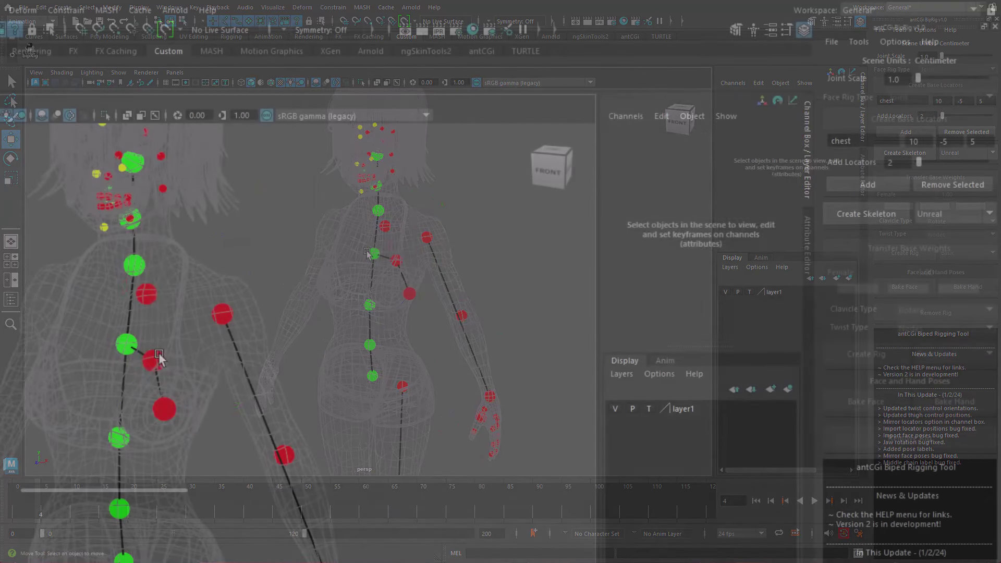
Check the chest locator's _l_ side tag and change its Mirror setting in the Channel Box.
{"action": "double_click", "coordinate": [652, 133]}
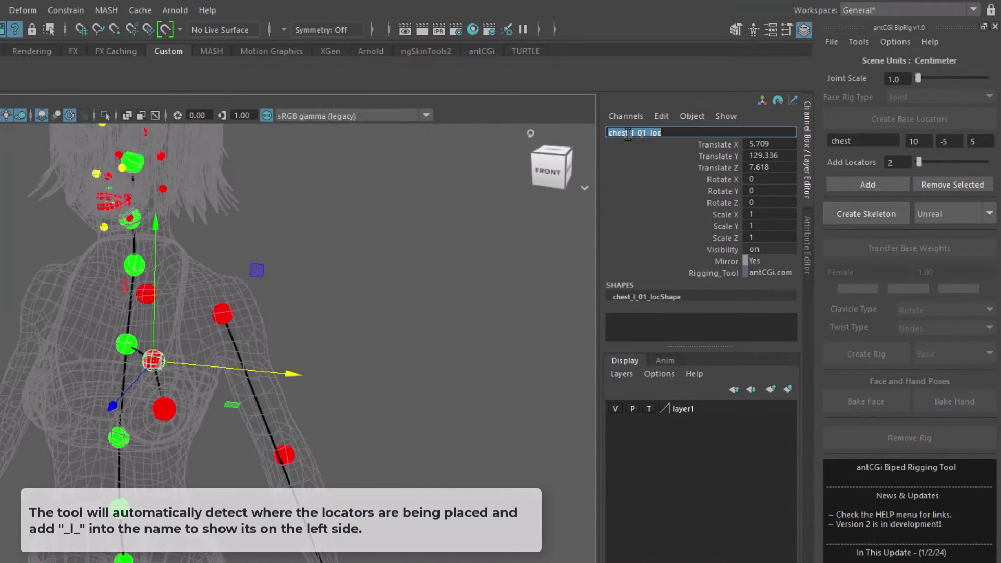
{"action": "left_click_drag", "start_coordinate": [627, 133], "coordinate": [632, 133]}
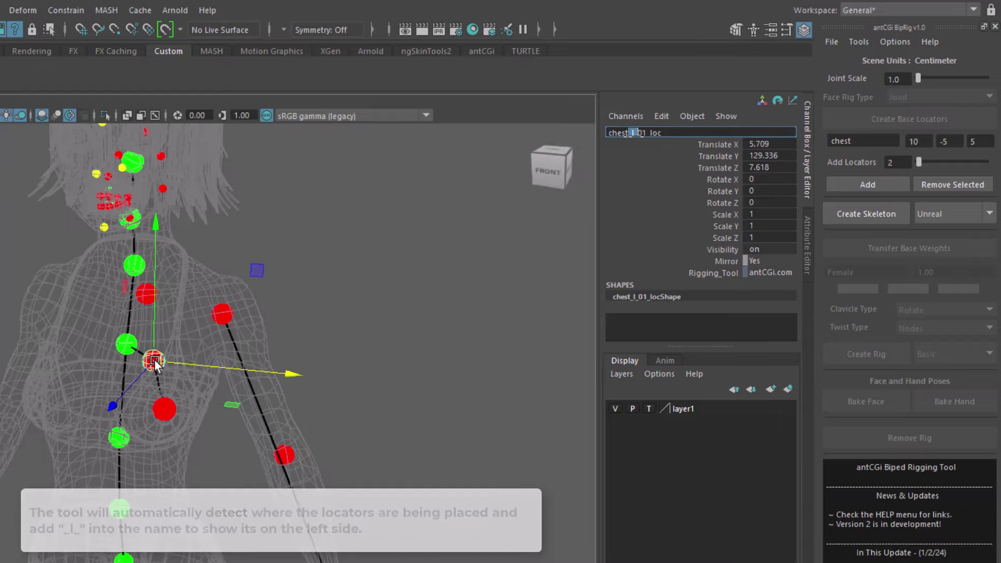
{"action": "left_click", "coordinate": [782, 263]}
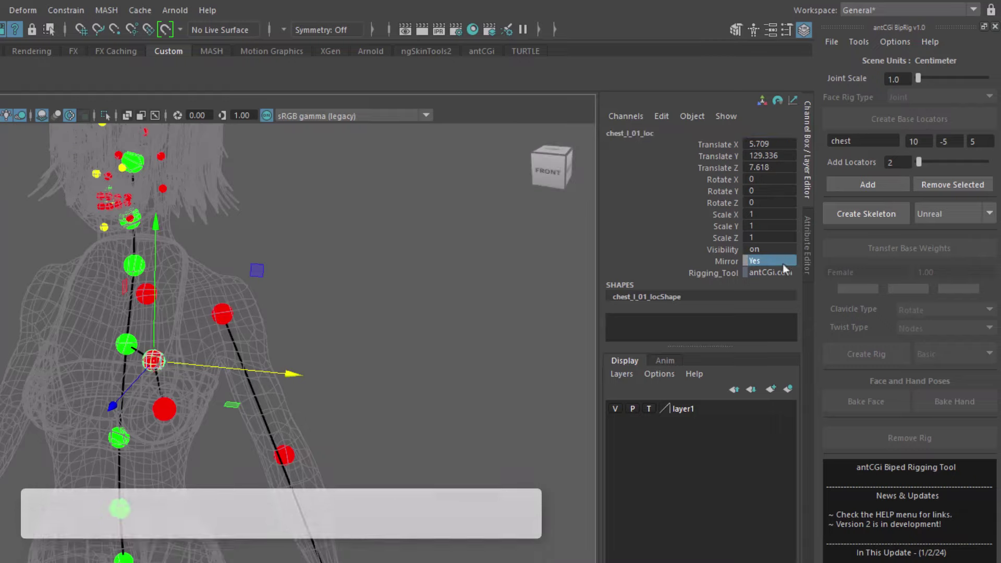
{"action": "left_click", "coordinate": [783, 272]}
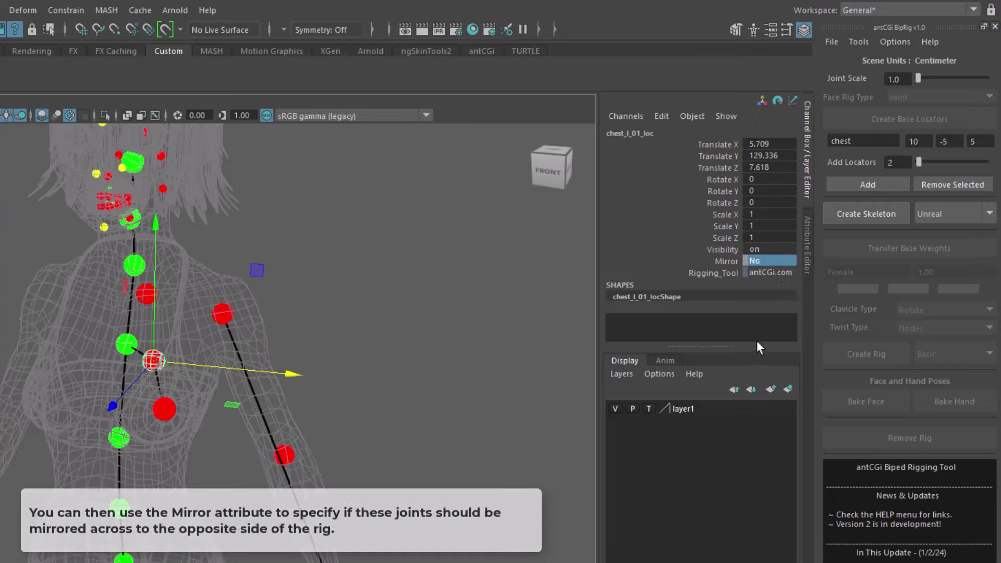
{"action": "left_click", "coordinate": [787, 263]}
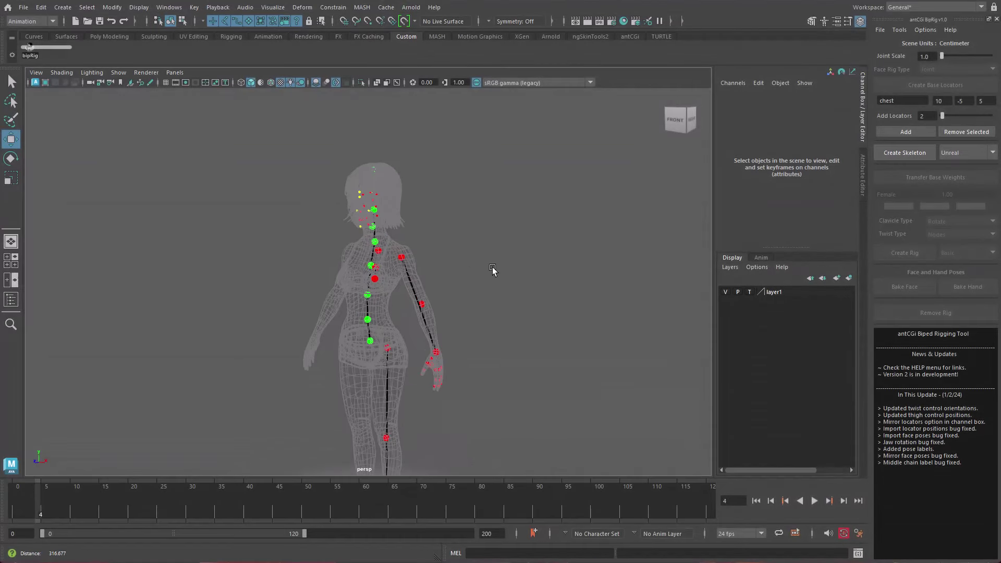
Create an Unreal-oriented skeleton from the locators and inspect the upperarm_l and clavicle_l joints.
{"action": "mouse_move", "coordinate": [547, 268]}
{"action": "right_mouse_down", "text": "alt"}
{"action": "mouse_move", "coordinate": [532, 297]}
{"action": "mouse_move", "coordinate": [566, 324]}
{"action": "mouse_move", "coordinate": [566, 302]}
{"action": "mouse_move", "coordinate": [535, 302]}
{"action": "right_mouse_up", "text": "alt"}
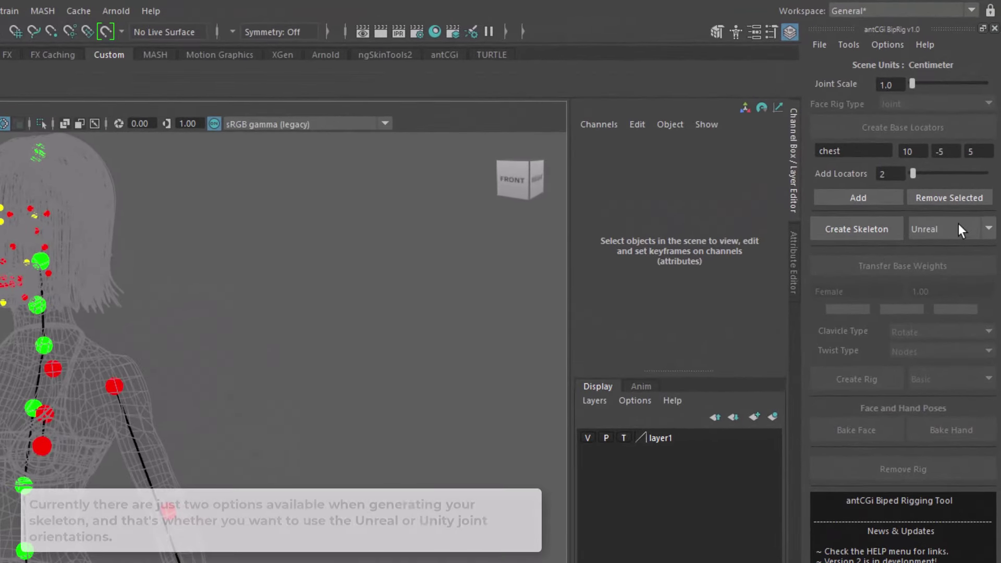
{"action": "left_click", "coordinate": [958, 224]}
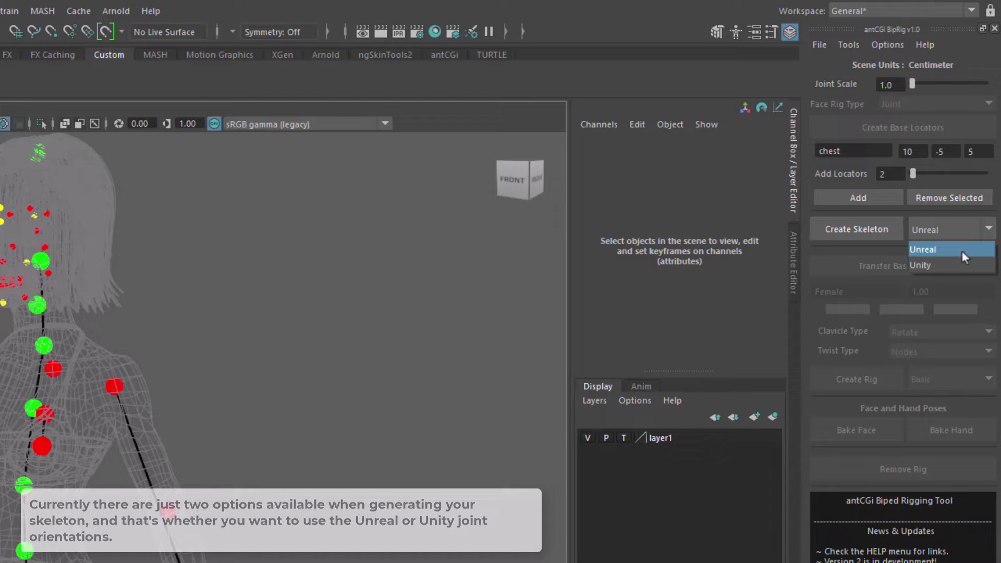
{"action": "left_click", "coordinate": [962, 249]}
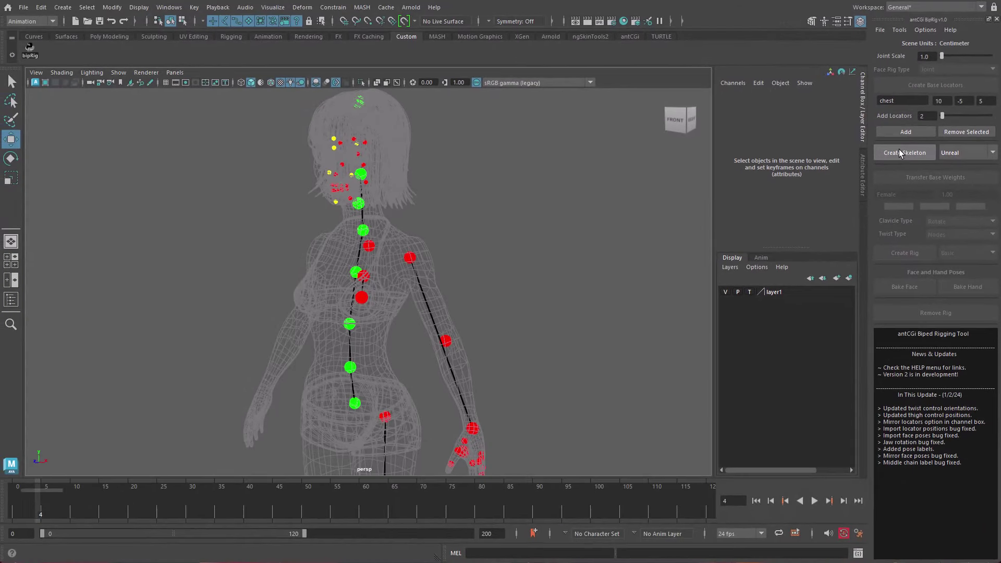
{"action": "left_click", "coordinate": [899, 149]}
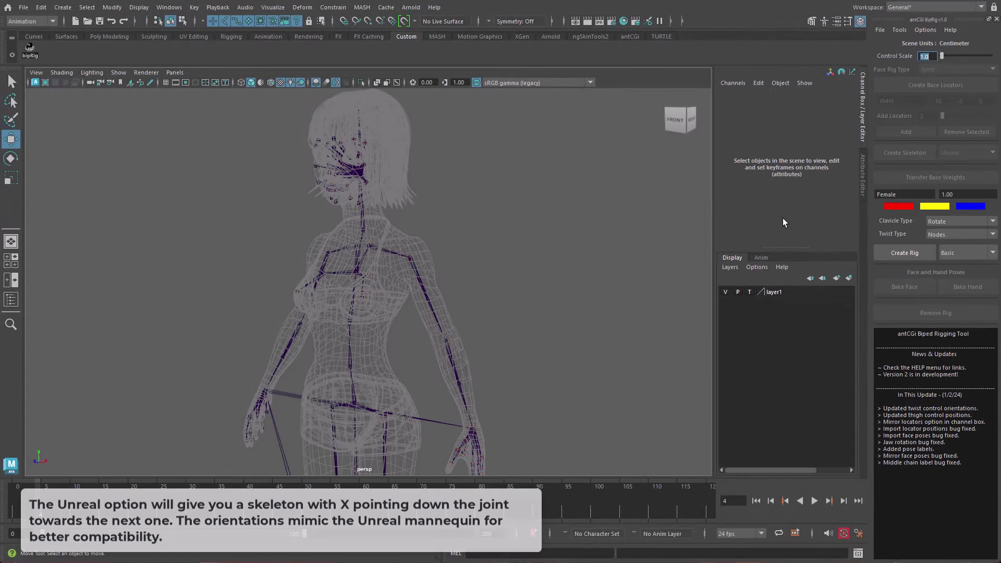
{"action": "left_click", "coordinate": [426, 297]}
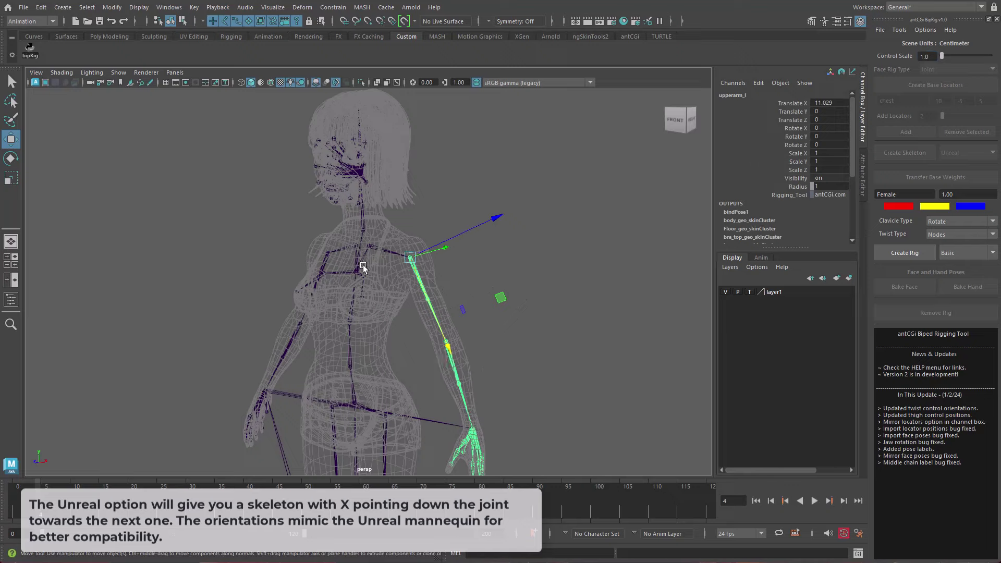
{"action": "left_click", "coordinate": [380, 252]}
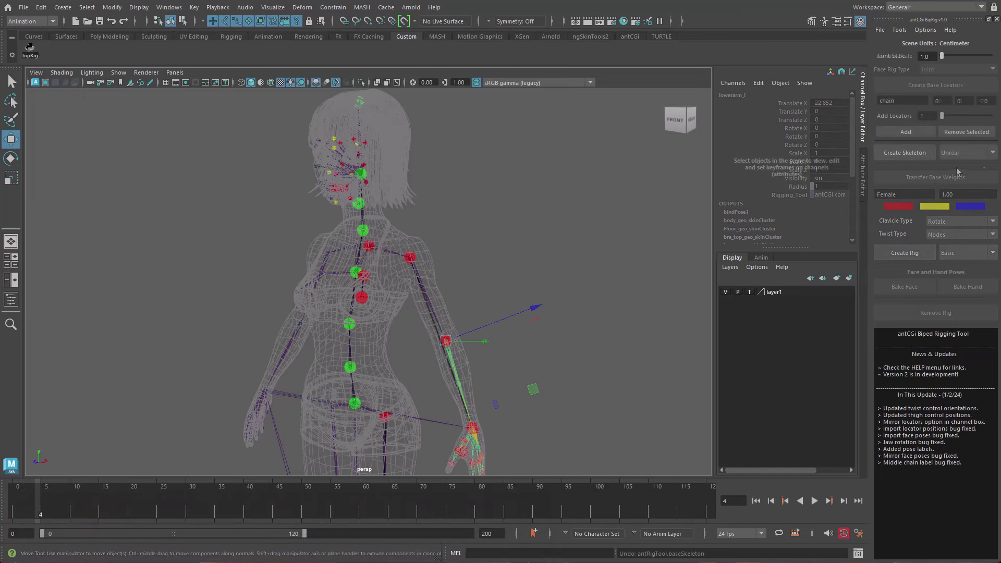
Create a Unity-oriented skeleton and inspect the upperarm_l, clavicle_l and lowerarm_l joints.
{"action": "left_click", "coordinate": [965, 152]}
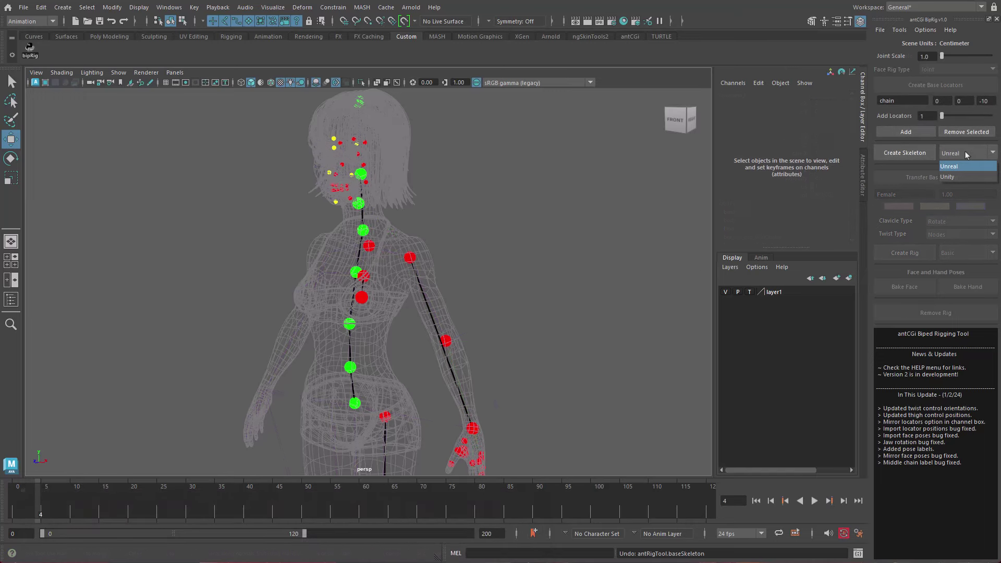
{"action": "left_click", "coordinate": [955, 180]}
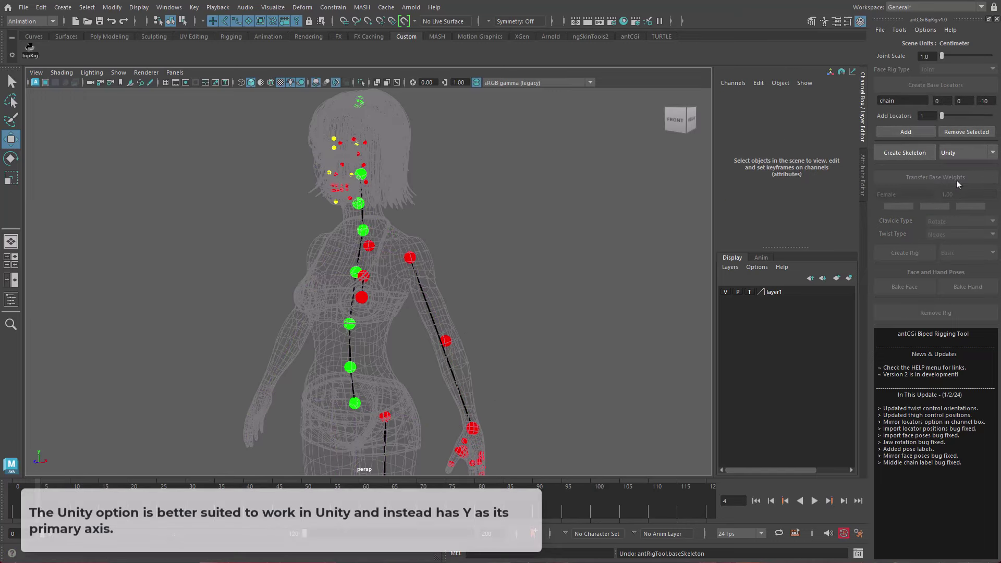
{"action": "left_click", "coordinate": [908, 153]}
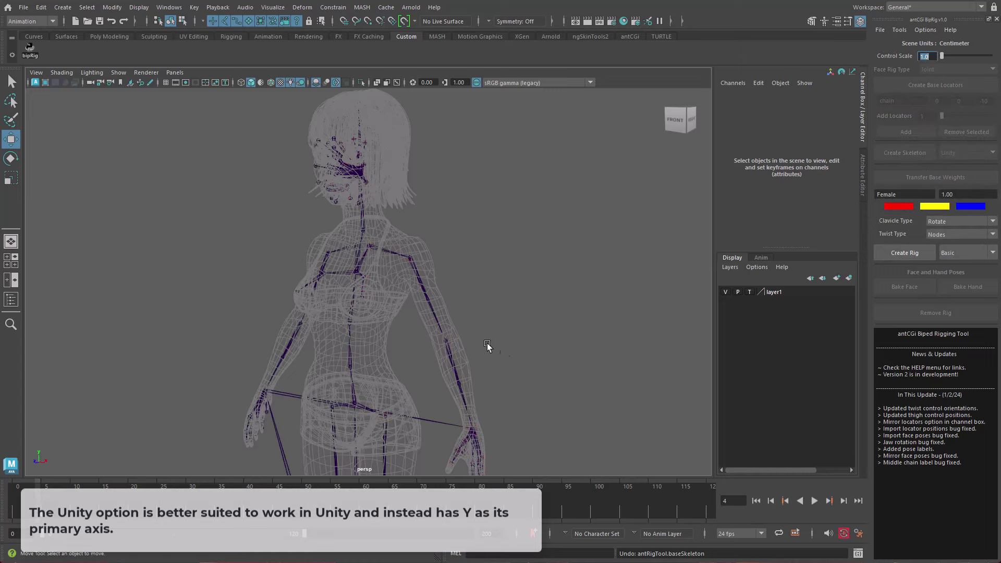
{"action": "left_click", "coordinate": [435, 311]}
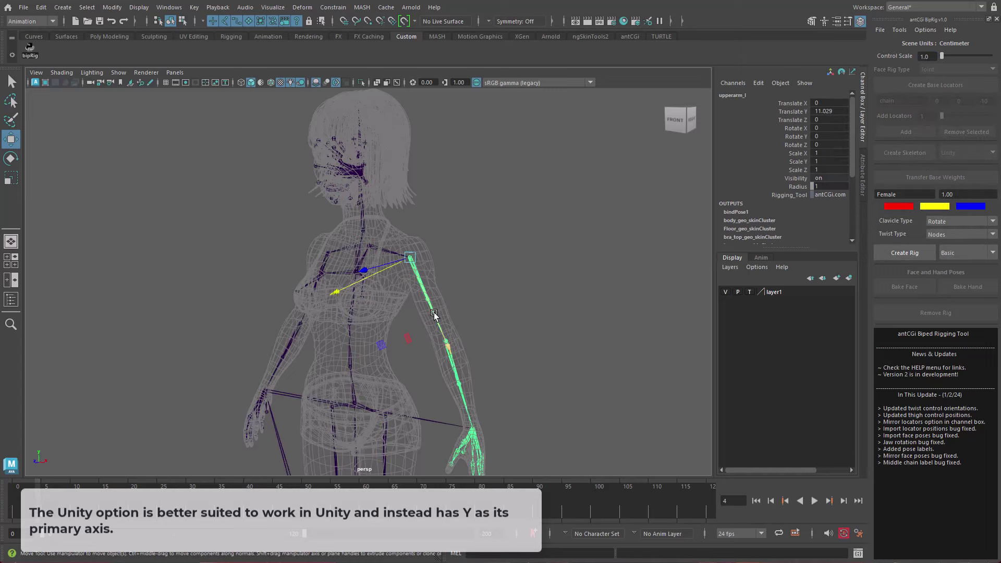
{"action": "left_click", "coordinate": [381, 252]}
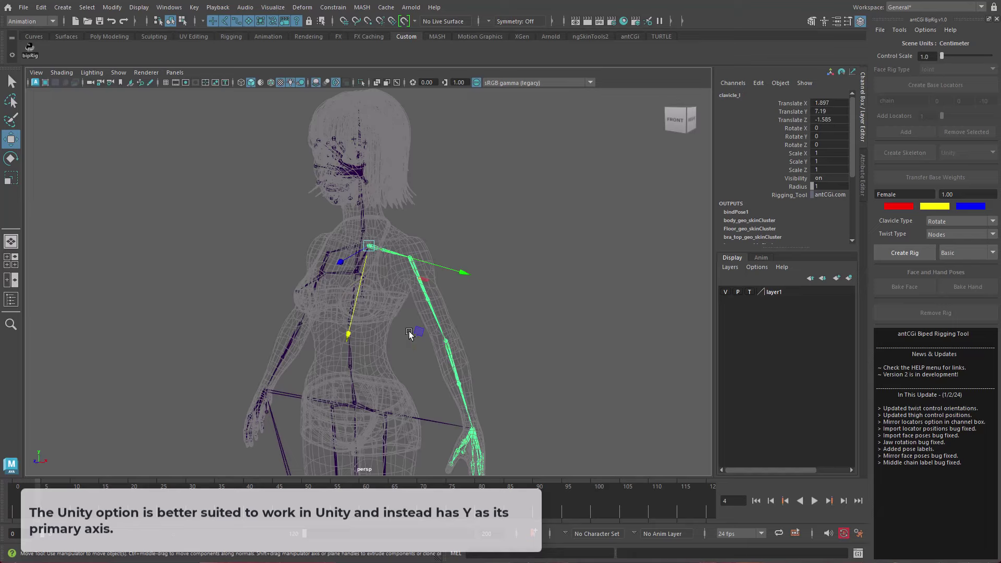
{"action": "left_click", "coordinate": [455, 364]}
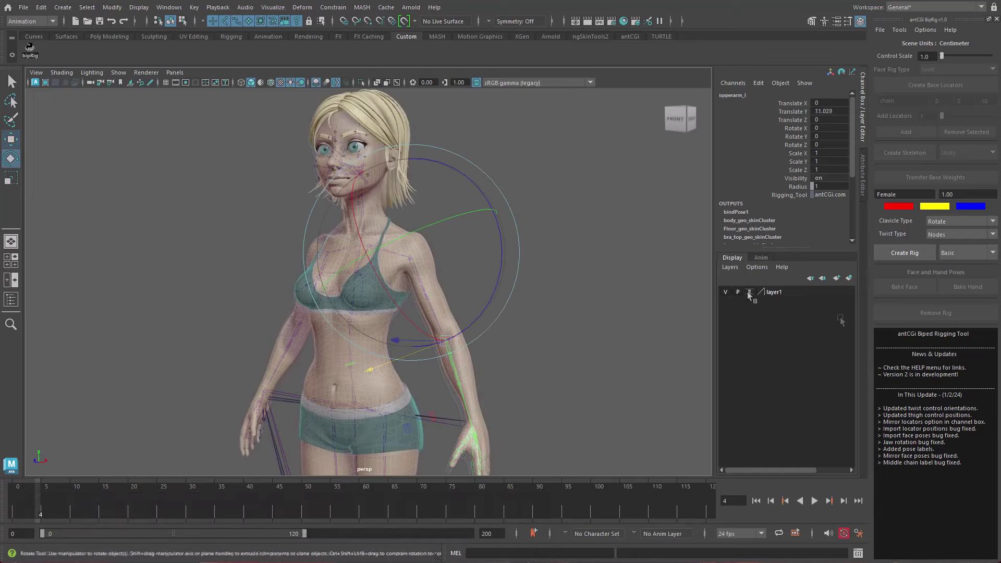
Test-bend the left arm and spine_01, undo the twist, and set layer1 to Template.
{"action": "mouse_move", "coordinate": [490, 307]}
{"action": "left_mouse_down"}
{"action": "mouse_move", "coordinate": [495, 248]}
{"action": "mouse_move", "coordinate": [521, 338]}
{"action": "left_mouse_up"}
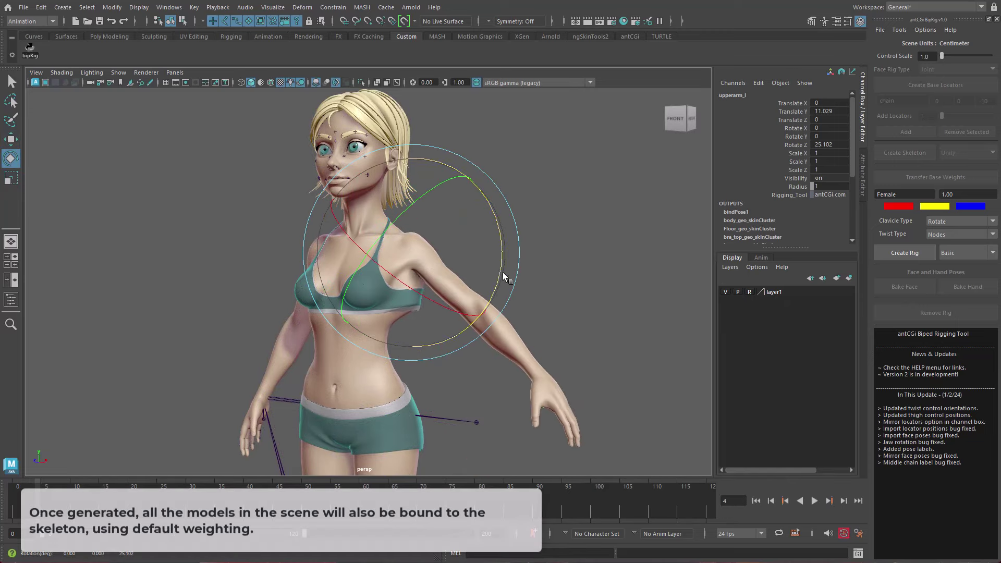
{"action": "left_click", "coordinate": [580, 279]}
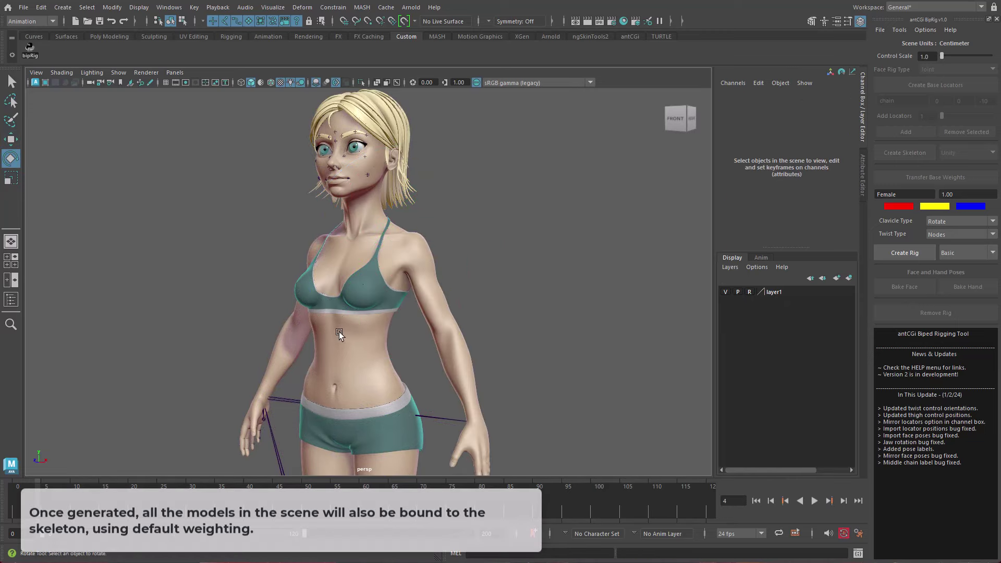
{"action": "left_click", "coordinate": [380, 327]}
{"action": "mouse_move", "coordinate": [379, 326]}
{"action": "left_mouse_down"}
{"action": "mouse_move", "coordinate": [353, 313]}
{"action": "mouse_move", "coordinate": [400, 335]}
{"action": "mouse_move", "coordinate": [408, 290]}
{"action": "left_mouse_up"}
{"action": "key", "text": "ctrl+z"}
{"action": "key", "text": "ctrl+z"}
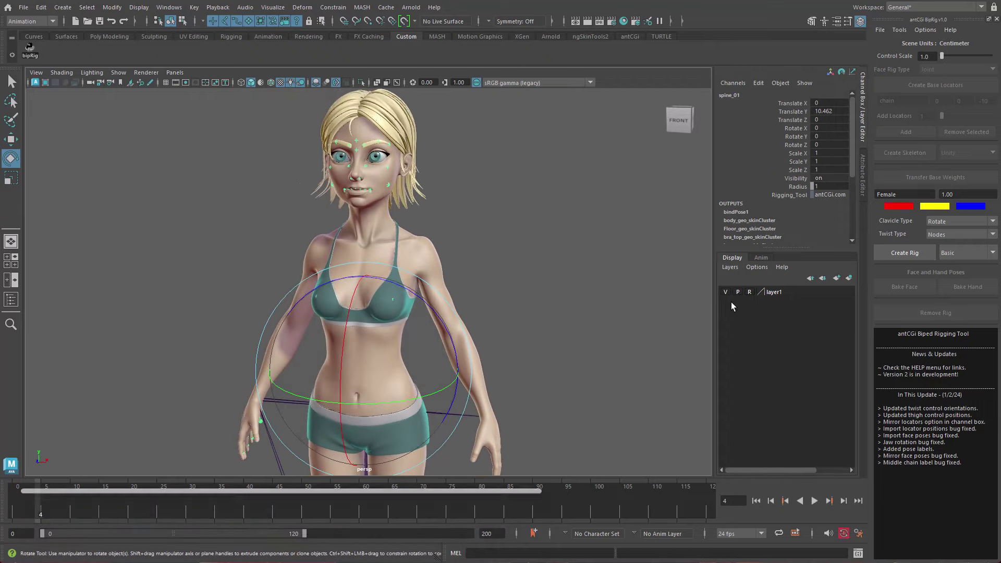
{"action": "left_click", "coordinate": [749, 292]}
{"action": "left_click", "coordinate": [748, 292]}
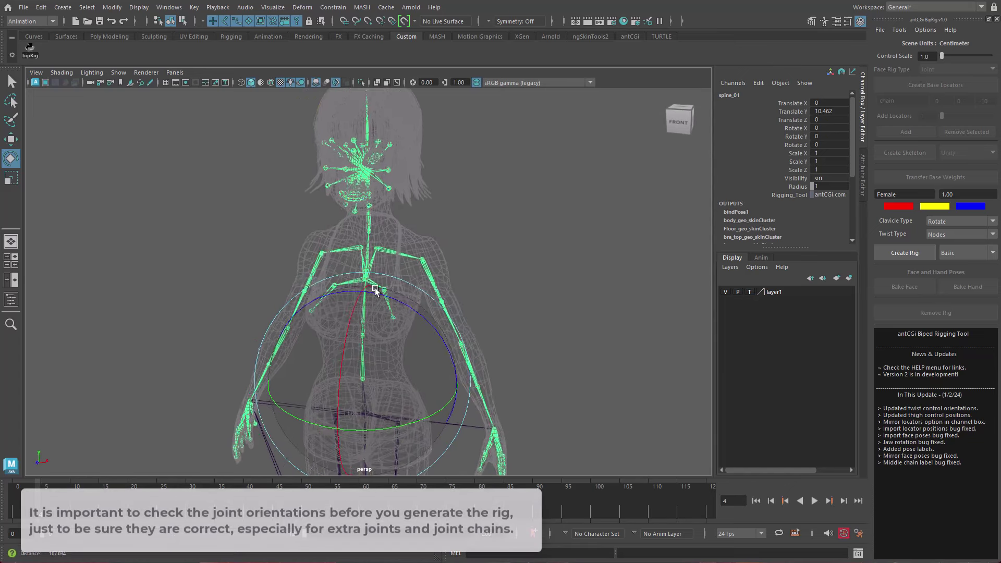
{"action": "scroll", "coordinate": [396, 292], "scroll_direction": "up", "scroll_amount": 5}
{"action": "left_click", "coordinate": [554, 276]}
{"action": "left_click", "coordinate": [397, 298]}
{"action": "key", "text": "w"}
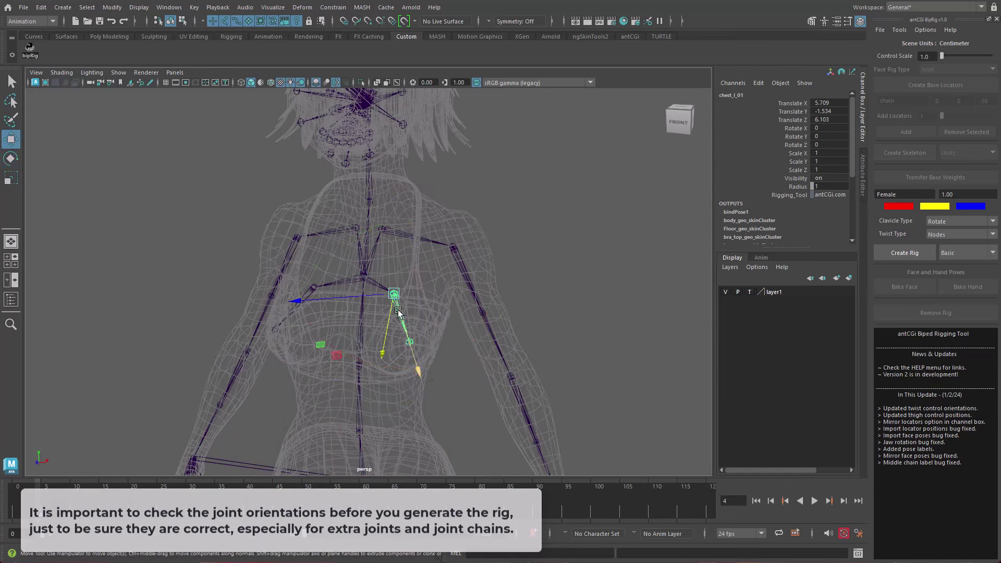
{"action": "left_click_drag", "start_coordinate": [417, 307], "coordinate": [466, 329], "text": "alt"}
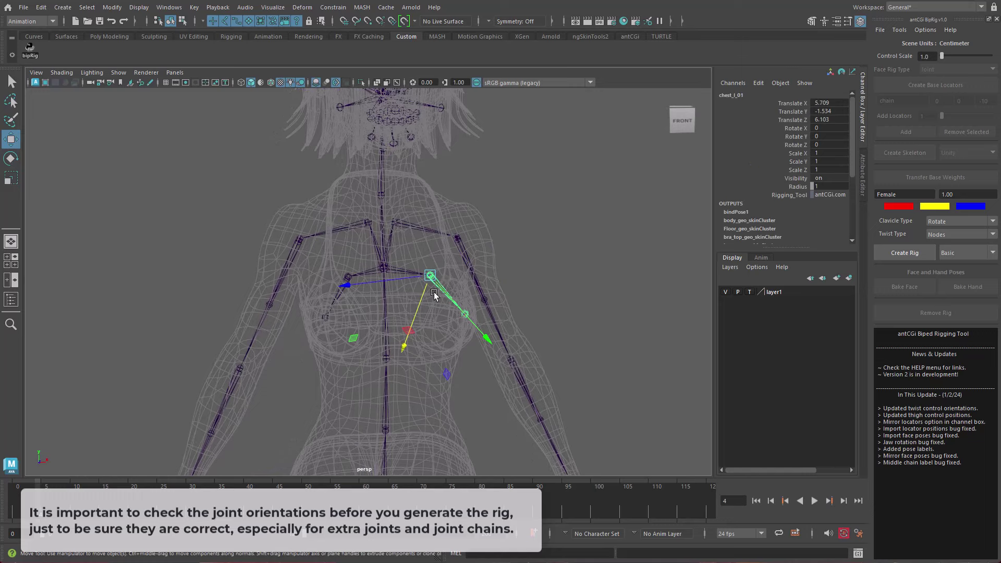
{"action": "left_click_drag", "start_coordinate": [540, 318], "coordinate": [537, 322], "text": "alt"}
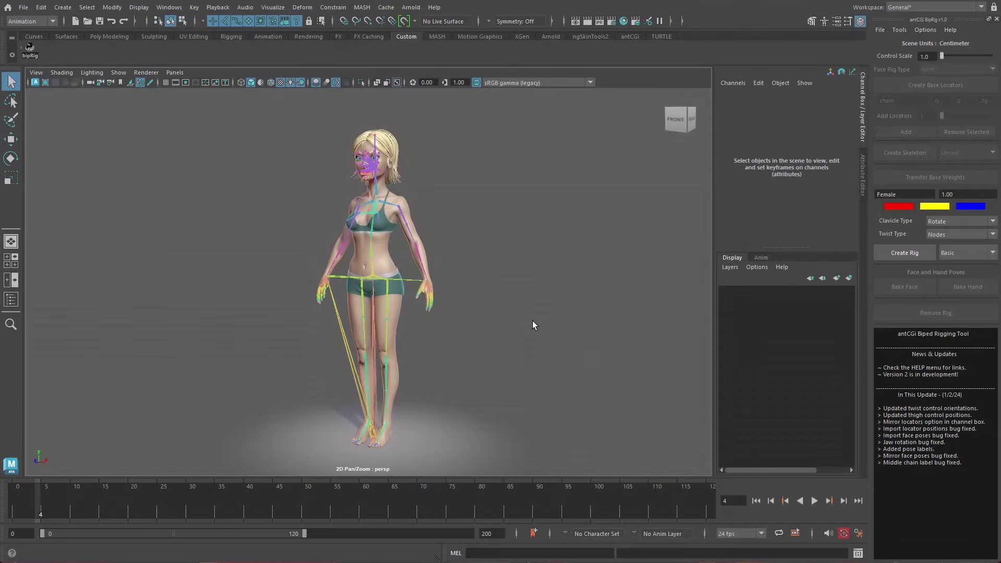
Orbit around the character and test a spine joint twist.
{"action": "mouse_move", "coordinate": [532, 324]}
{"action": "left_mouse_down", "text": "alt"}
{"action": "mouse_move", "coordinate": [424, 306]}
{"action": "mouse_move", "coordinate": [405, 332]}
{"action": "mouse_move", "coordinate": [487, 315]}
{"action": "mouse_move", "coordinate": [395, 264]}
{"action": "left_mouse_up", "text": "alt"}
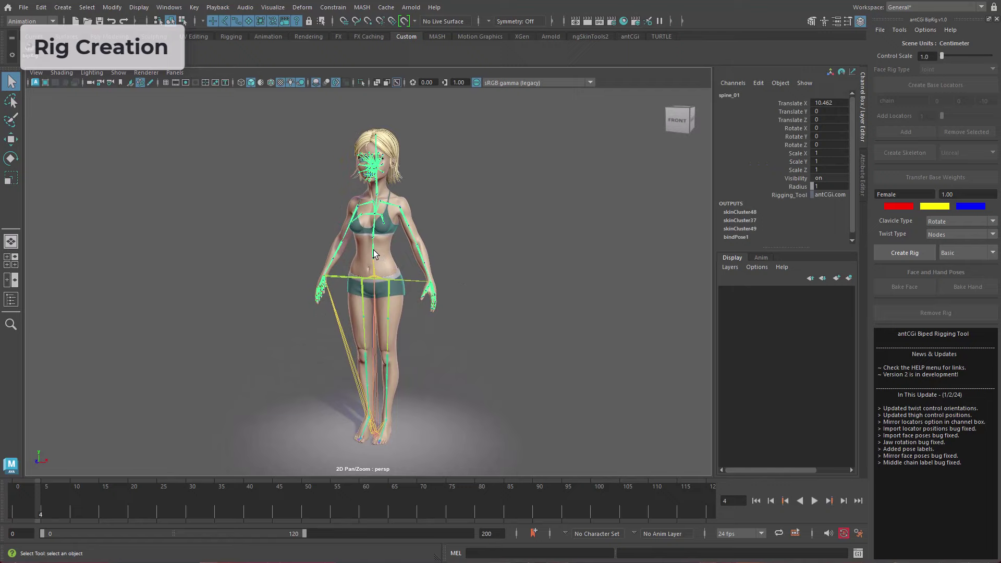
{"action": "key", "text": "e"}
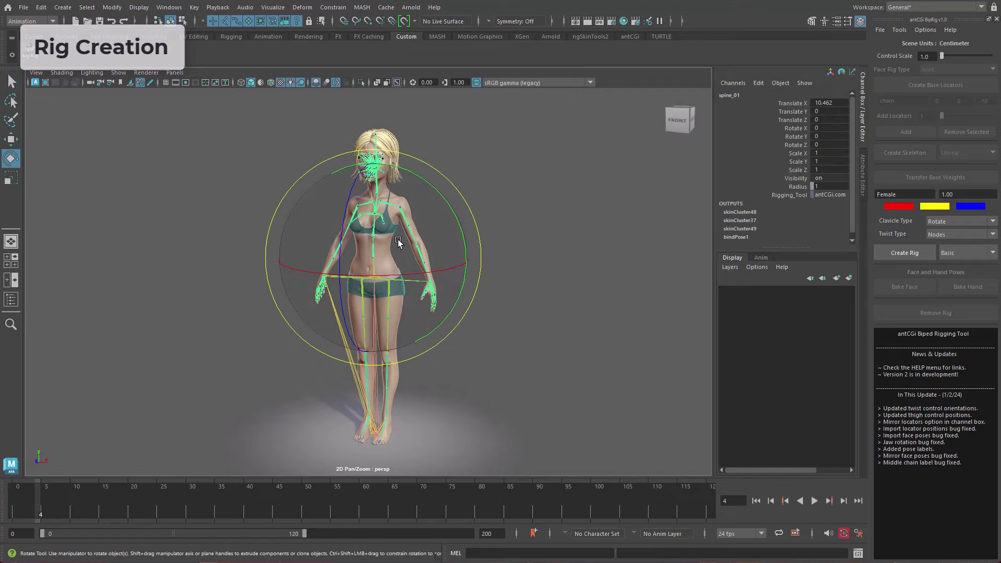
{"action": "left_click_drag", "start_coordinate": [397, 244], "coordinate": [396, 243]}
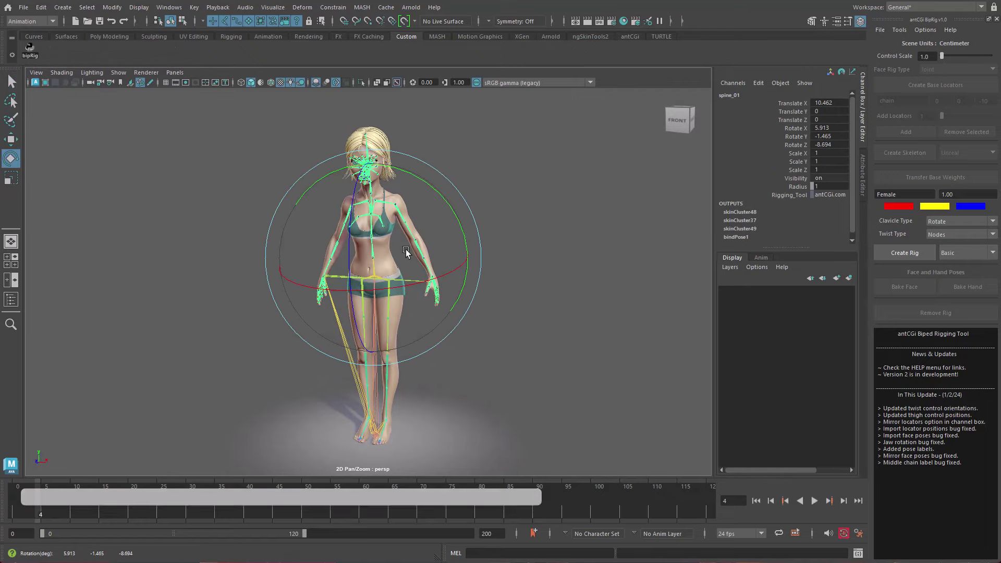
{"action": "left_click", "coordinate": [536, 313]}
{"action": "mouse_move", "coordinate": [536, 312]}
{"action": "left_mouse_down", "text": "alt"}
{"action": "mouse_move", "coordinate": [486, 312]}
{"action": "mouse_move", "coordinate": [508, 312]}
{"action": "left_mouse_up", "text": "alt"}
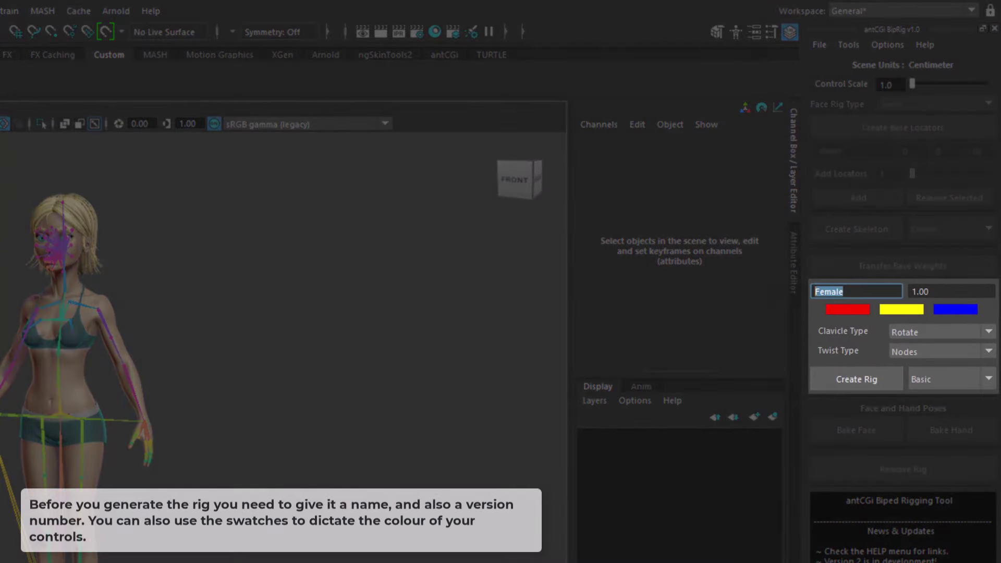
Keep the rig named Female at version 1.00, with Rotate clavicles and Basic rig type.
{"action": "key", "text": "Tab"}
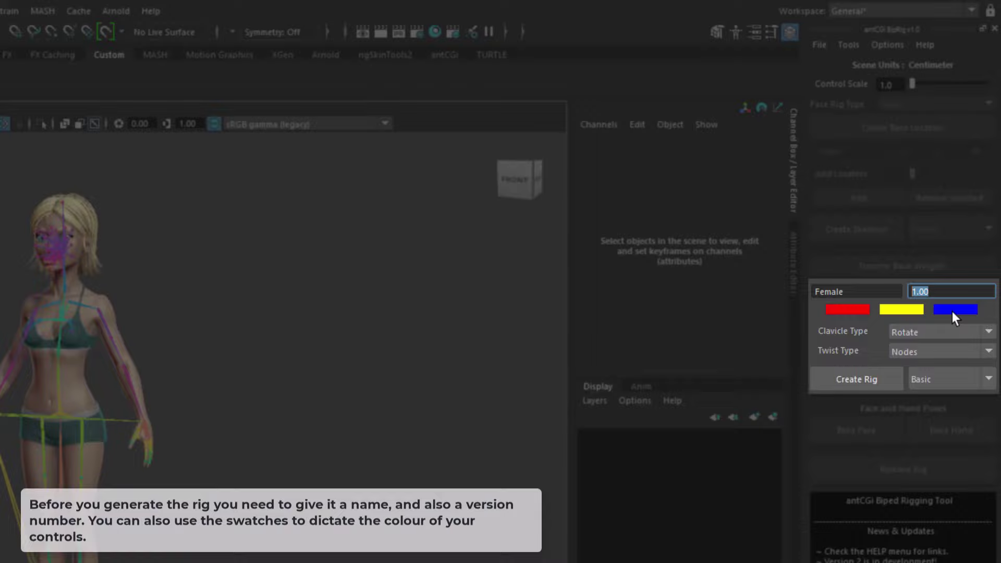
{"action": "left_click", "coordinate": [946, 332]}
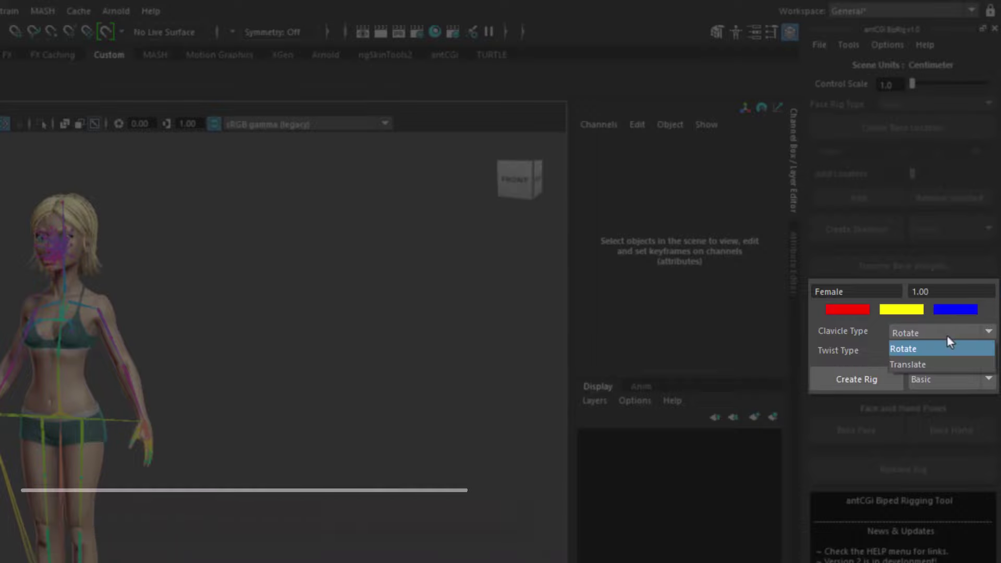
{"action": "left_click", "coordinate": [929, 350]}
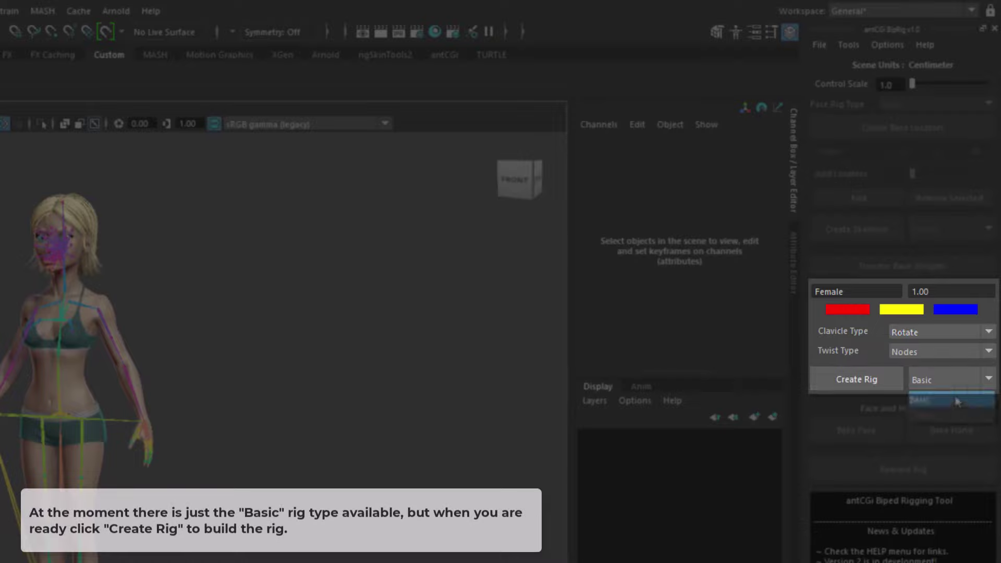
{"action": "left_click", "coordinate": [956, 401]}
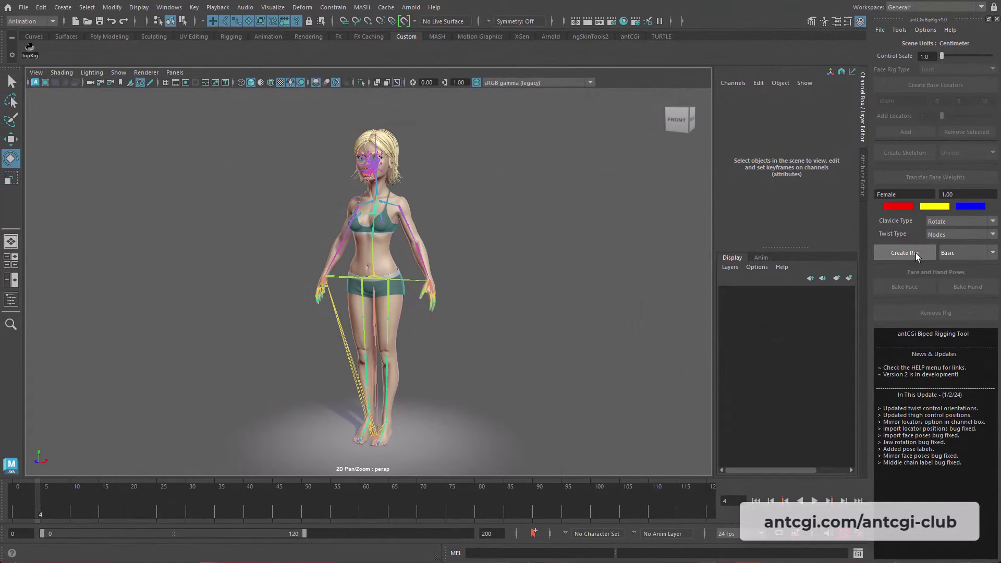
Create the biped rig, then test a hip_ctrl rotation and undo it.
{"action": "left_click", "coordinate": [915, 252]}
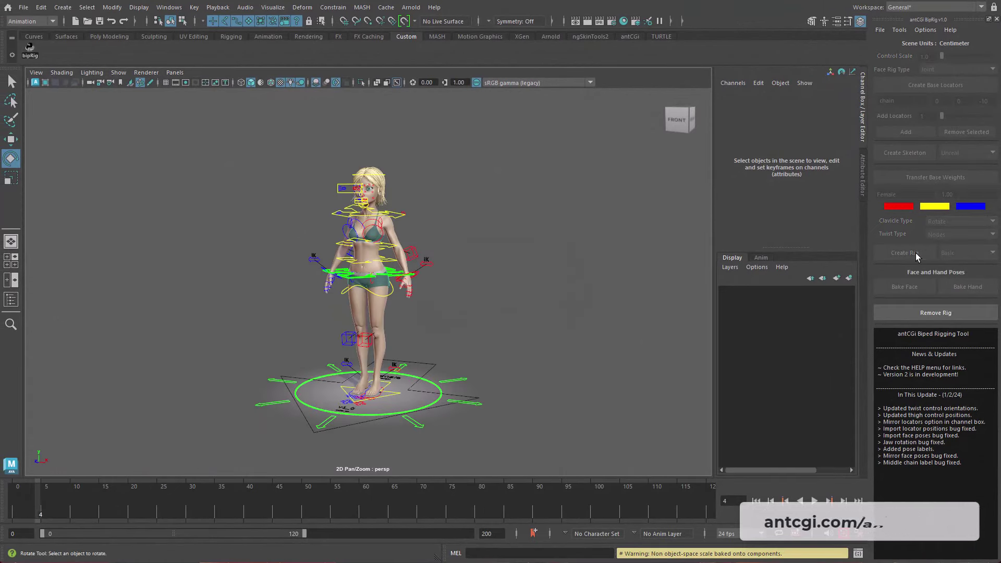
{"action": "mouse_move", "coordinate": [574, 292]}
{"action": "left_mouse_down", "text": "alt"}
{"action": "mouse_move", "coordinate": [482, 298]}
{"action": "mouse_move", "coordinate": [451, 315]}
{"action": "mouse_move", "coordinate": [417, 306]}
{"action": "left_mouse_up", "text": "alt"}
{"action": "scroll", "coordinate": [451, 315], "scroll_direction": "up", "scroll_amount": 2}
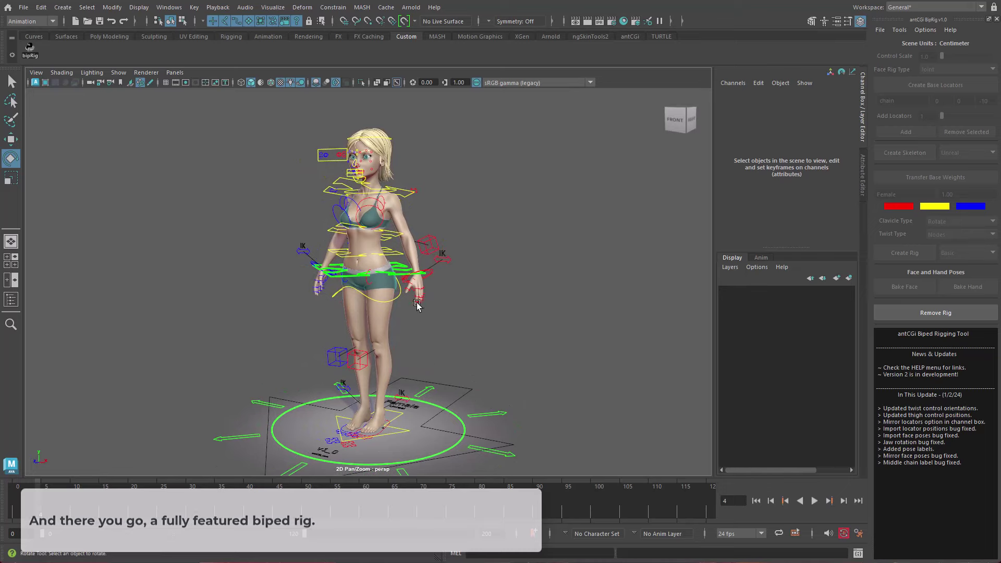
{"action": "left_click", "coordinate": [419, 272]}
{"action": "left_click_drag", "start_coordinate": [414, 275], "coordinate": [407, 282]}
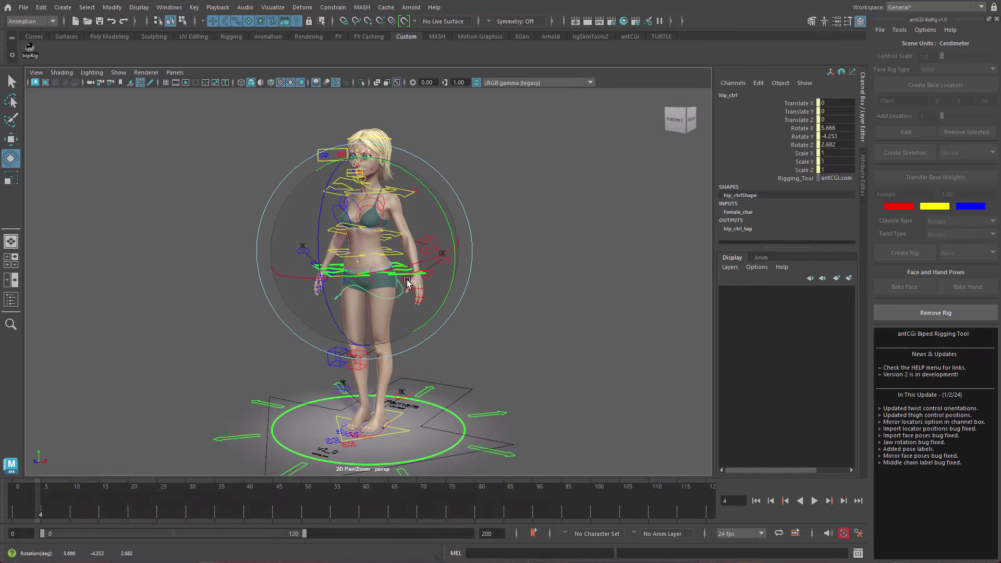
{"action": "key", "text": "ctrl+z"}
{"action": "key", "text": "ctrl+z"}
{"action": "key", "text": "ctrl+z"}
{"action": "key", "text": "ctrl+z"}
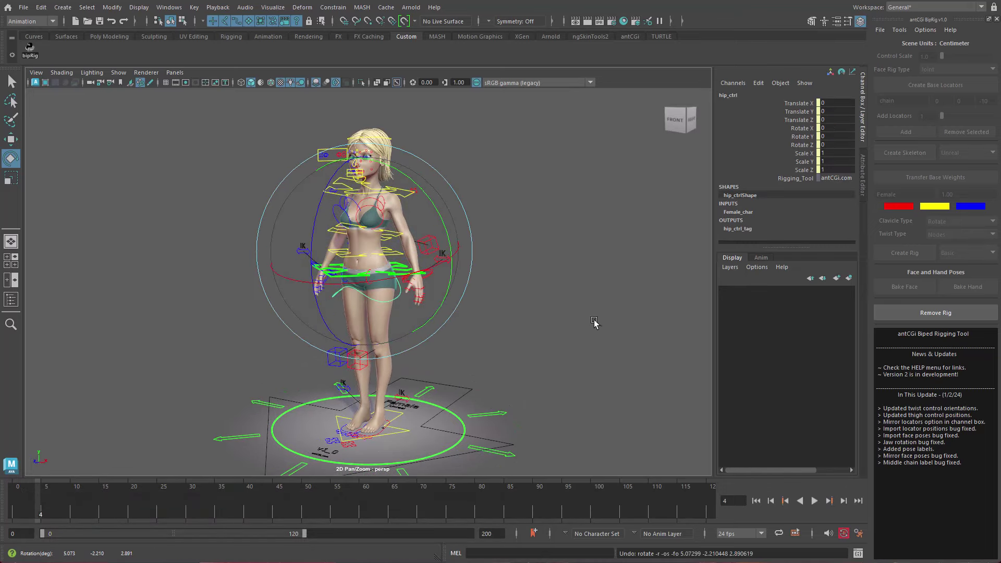
{"action": "mouse_move", "coordinate": [595, 323]}
{"action": "left_mouse_down", "text": "alt"}
{"action": "mouse_move", "coordinate": [565, 314]}
{"action": "mouse_move", "coordinate": [591, 319]}
{"action": "left_mouse_up", "text": "alt"}
{"action": "left_click", "coordinate": [592, 320]}
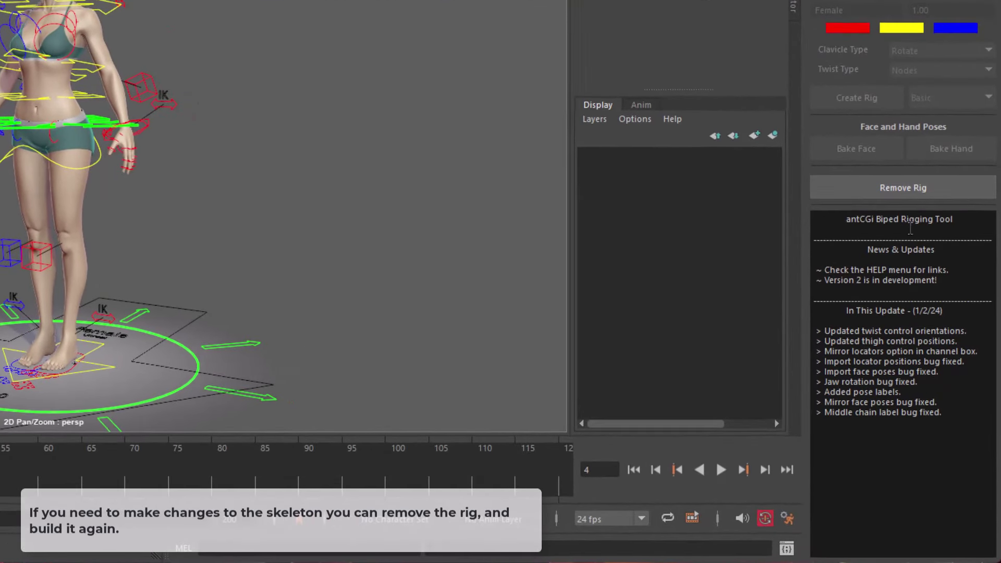
Remove the rig, enable Import Default Face Poses, and create the rig again.
{"action": "left_click", "coordinate": [915, 191]}
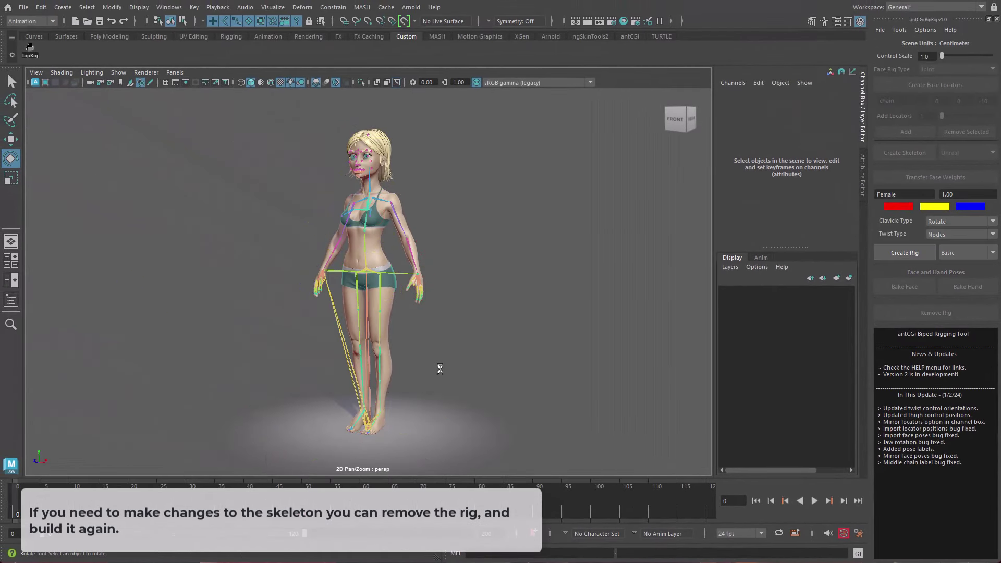
{"action": "left_click_drag", "start_coordinate": [439, 369], "coordinate": [308, 358], "text": "alt"}
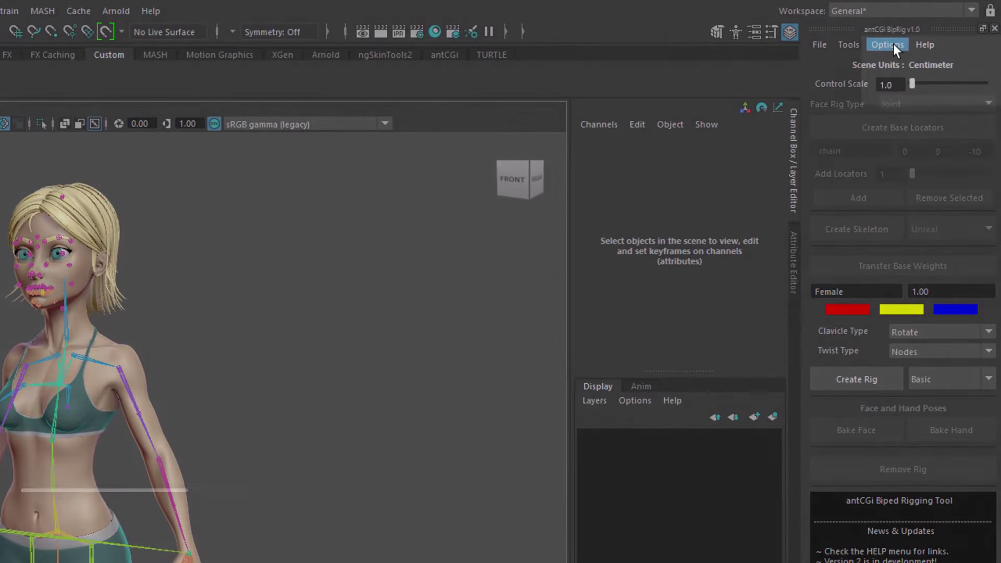
{"action": "left_click", "coordinate": [892, 43]}
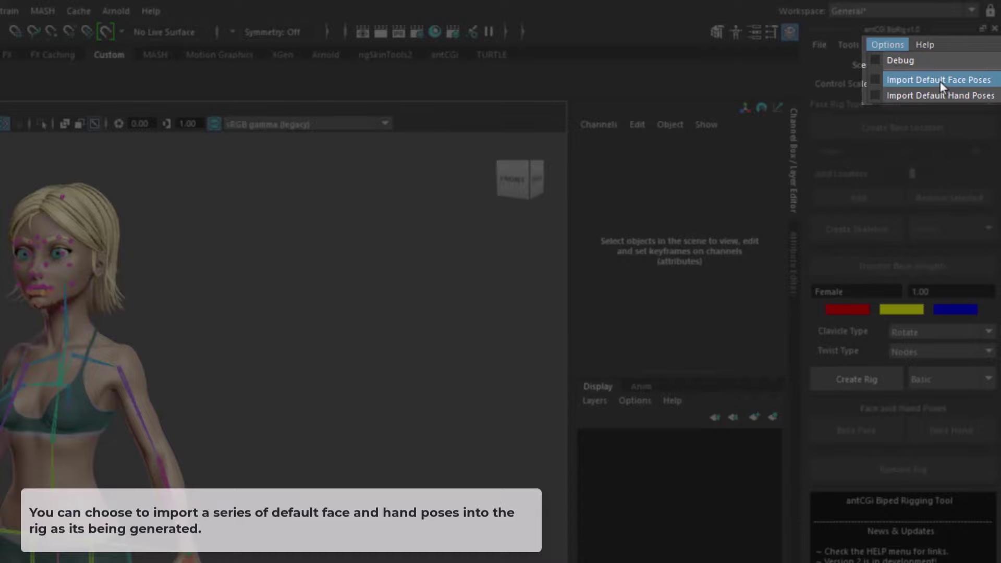
{"action": "left_click", "coordinate": [940, 80]}
{"action": "left_click", "coordinate": [888, 45]}
{"action": "left_click", "coordinate": [907, 96]}
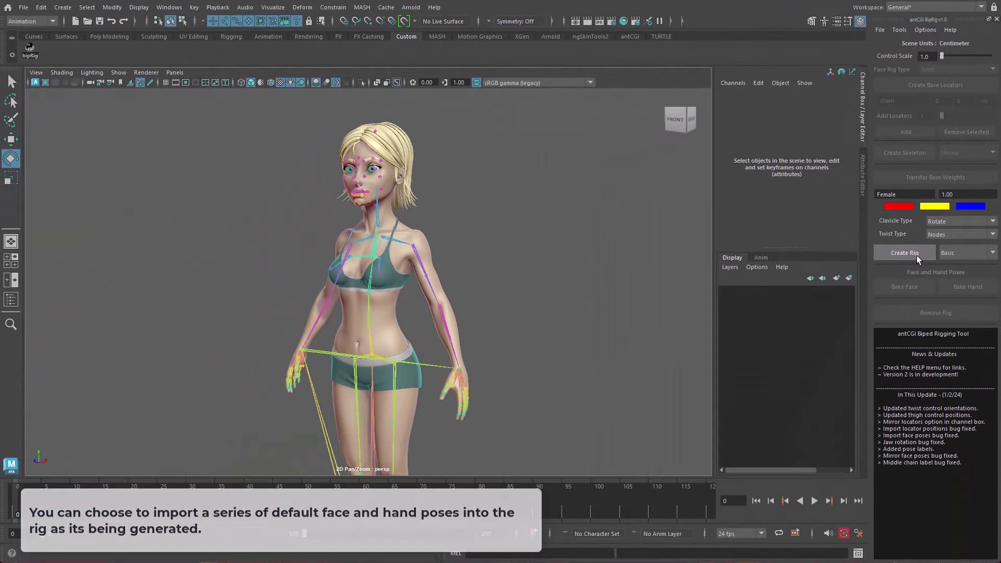
{"action": "left_click", "coordinate": [916, 256]}
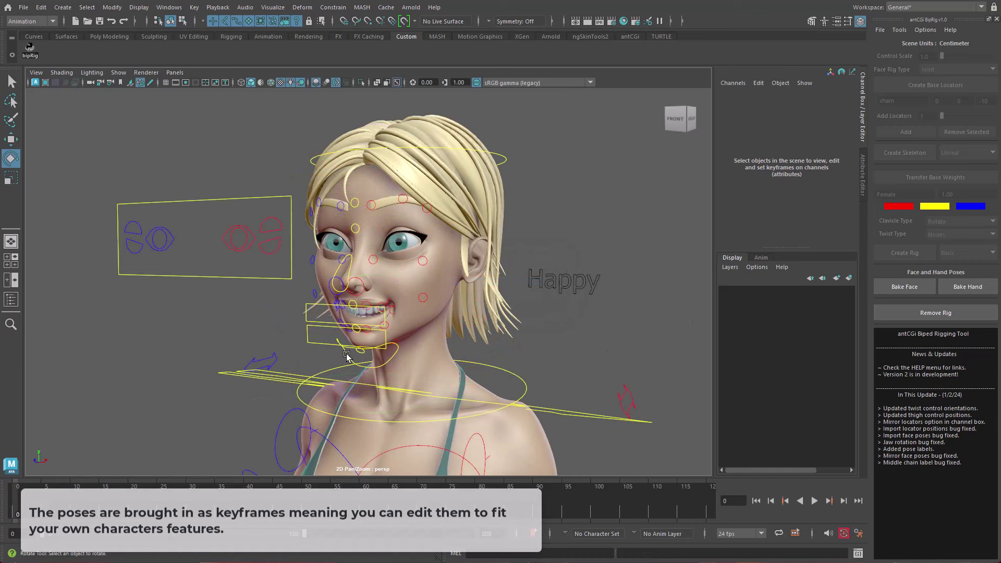
Select jaw_ctrl and play the timeline through the Angry, Confused and Happy face poses.
{"action": "left_click", "coordinate": [346, 356]}
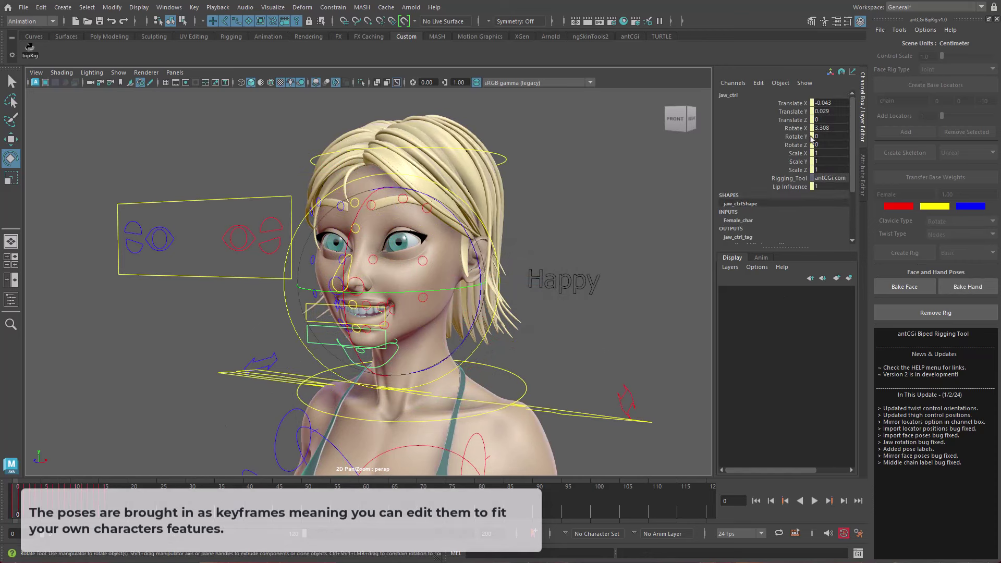
{"action": "key", "text": "alt+v"}
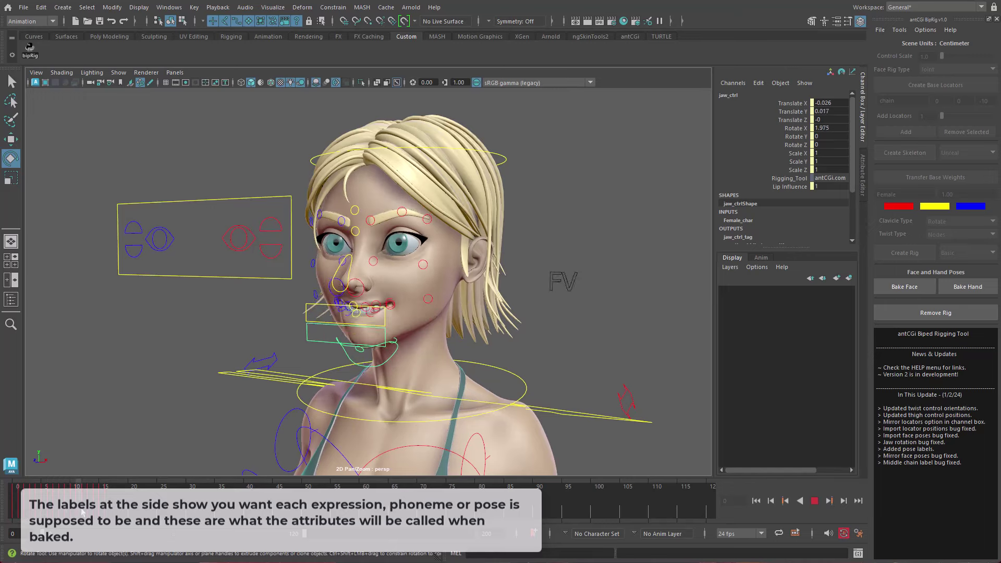
{"action": "left_click_drag", "start_coordinate": [82, 512], "coordinate": [102, 512]}
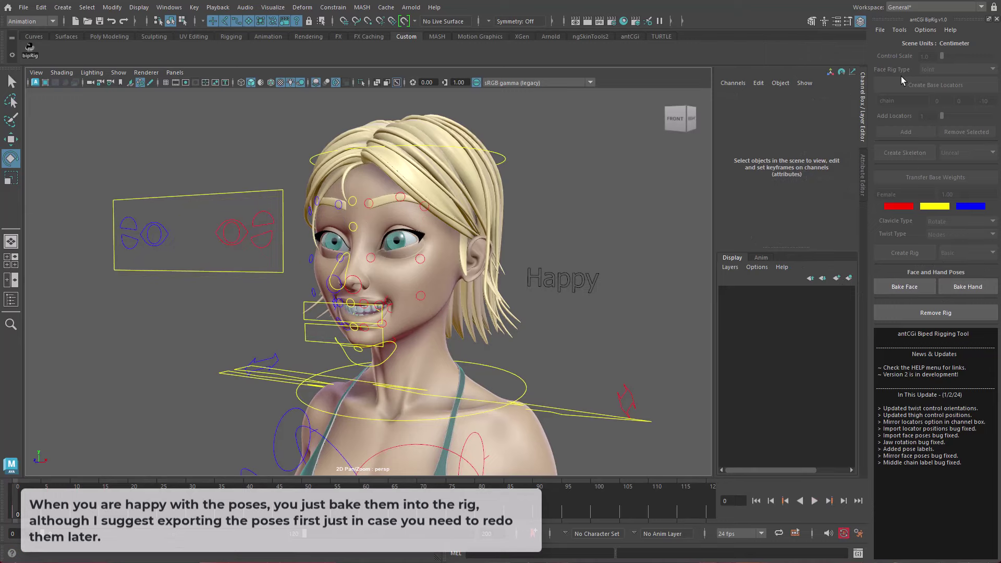
Check the BipRig File menu's pose options, then Bake Face to return to neutral.
{"action": "left_click", "coordinate": [879, 30]}
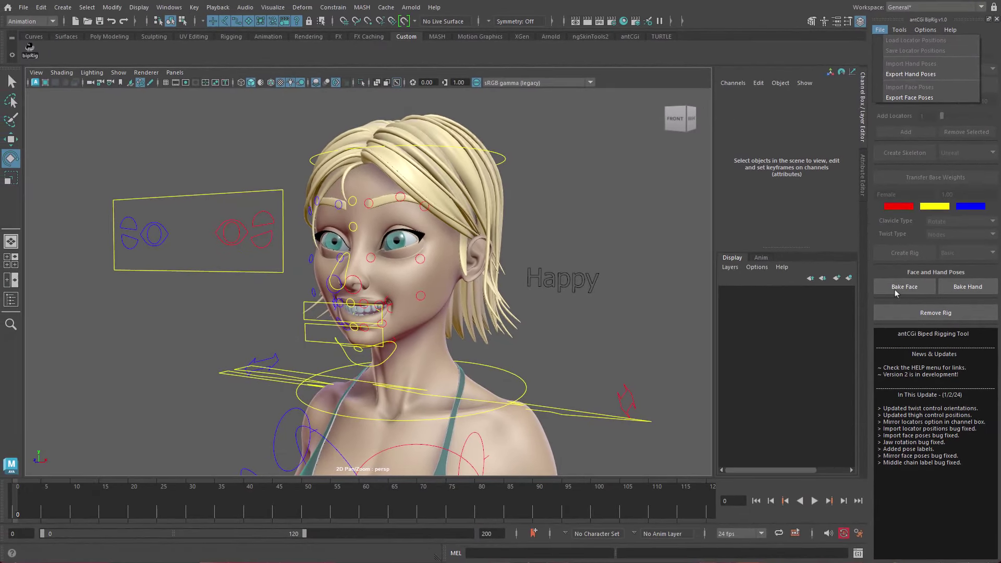
{"action": "left_click", "coordinate": [895, 289]}
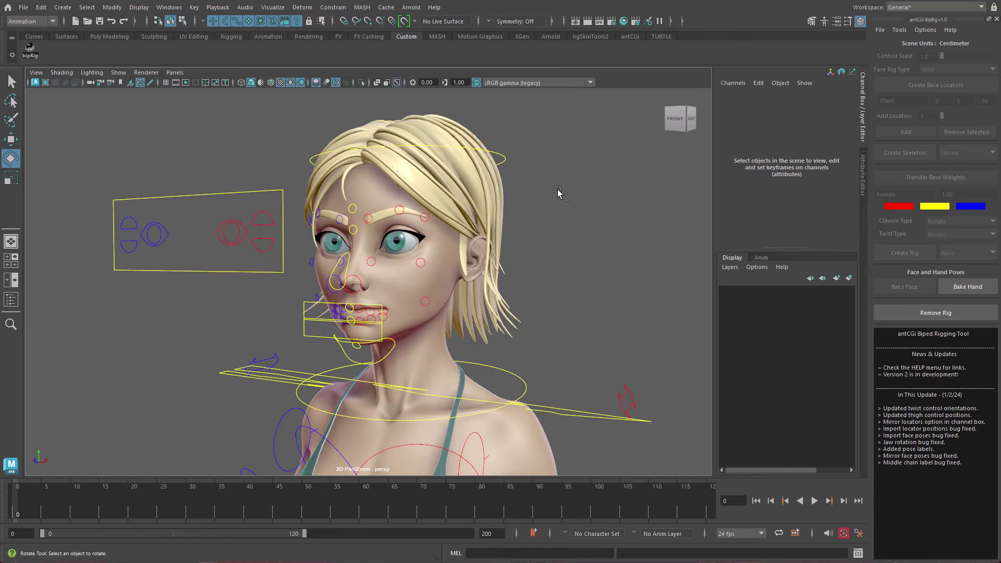
On head_ctrl, drive Happy to 10 and back, then set Rasberry to 10.
{"action": "left_click", "coordinate": [504, 157]}
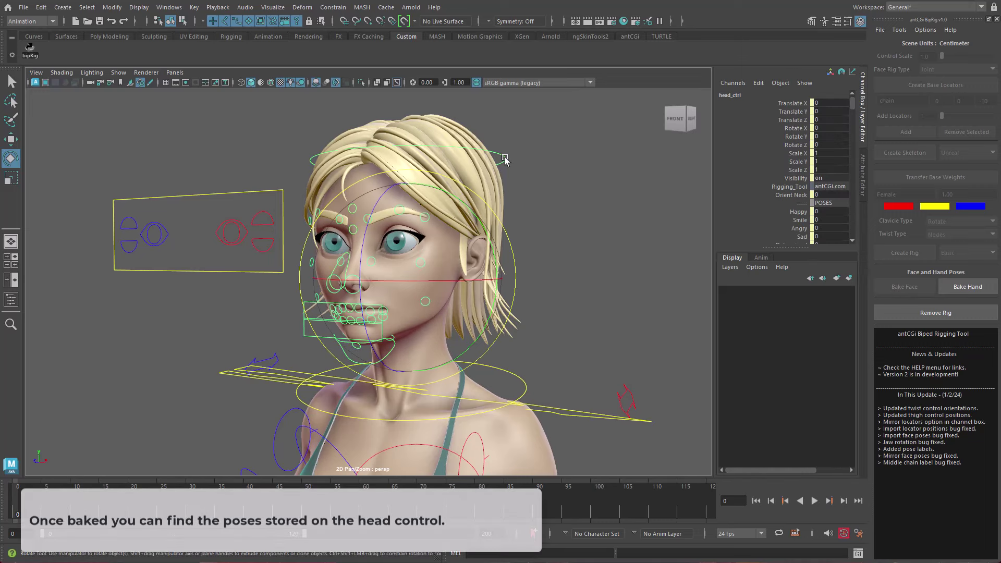
{"action": "scroll", "coordinate": [733, 157], "scroll_direction": "down", "scroll_amount": 1}
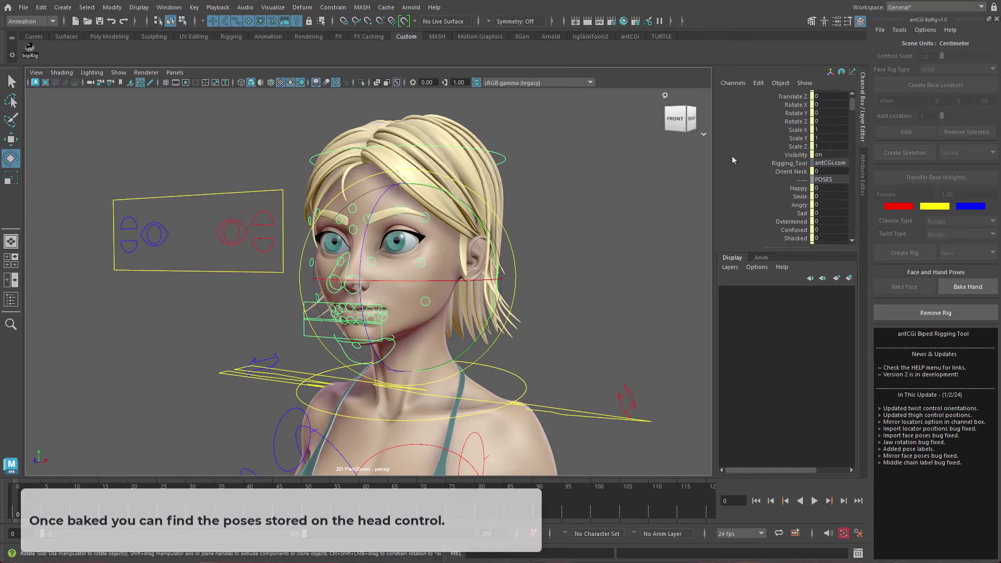
{"action": "scroll", "coordinate": [732, 157], "scroll_direction": "down", "scroll_amount": 2}
{"action": "scroll", "coordinate": [732, 157], "scroll_direction": "down", "scroll_amount": 1}
{"action": "left_click", "coordinate": [786, 118]}
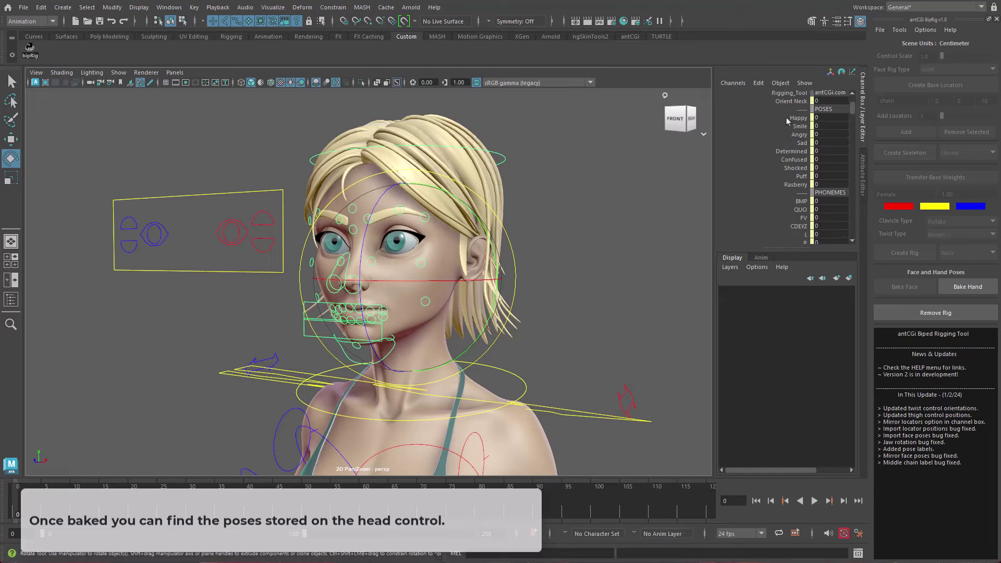
{"action": "middle_click_drag", "start_coordinate": [786, 117], "coordinate": [631, 224]}
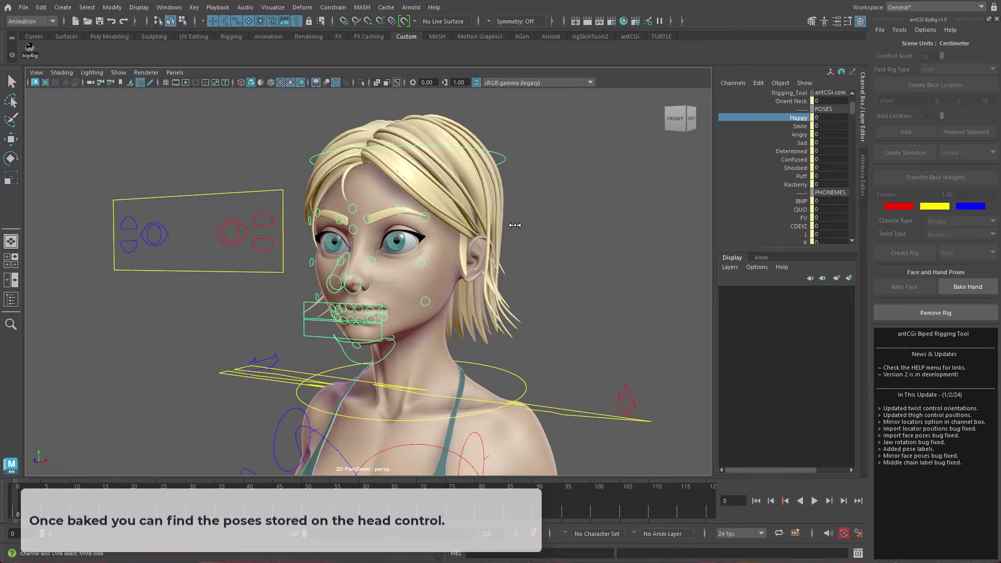
{"action": "mouse_move", "coordinate": [635, 224]}
{"action": "middle_mouse_down"}
{"action": "mouse_move", "coordinate": [491, 217]}
{"action": "mouse_move", "coordinate": [567, 244]}
{"action": "mouse_move", "coordinate": [490, 244]}
{"action": "mouse_move", "coordinate": [592, 230]}
{"action": "middle_mouse_up"}
{"action": "left_click", "coordinate": [796, 171]}
{"action": "left_click", "coordinate": [796, 185]}
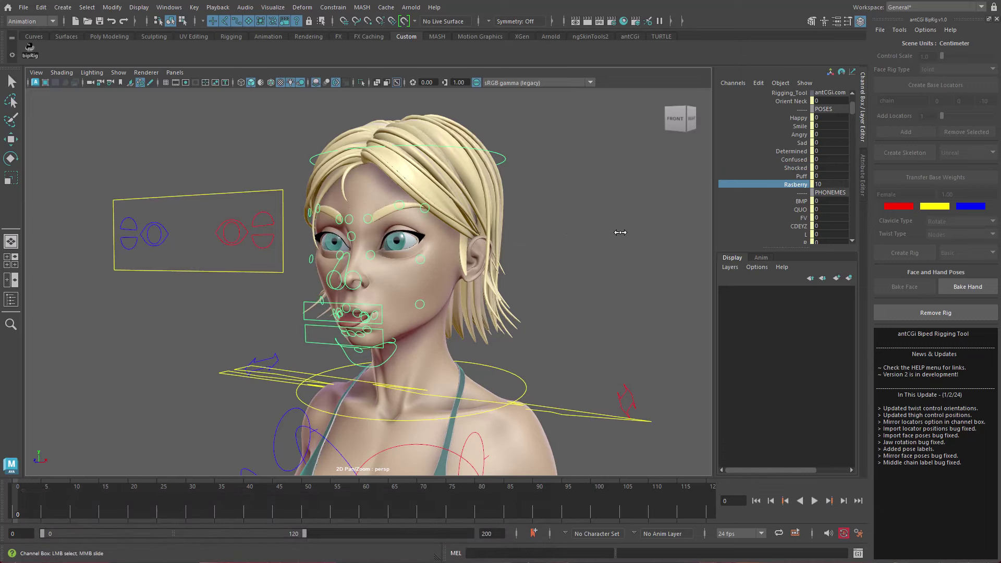
Rotate jaw_ctrl open over the pose, then undo the rotation.
{"action": "left_click", "coordinate": [348, 358]}
{"action": "key", "text": "e"}
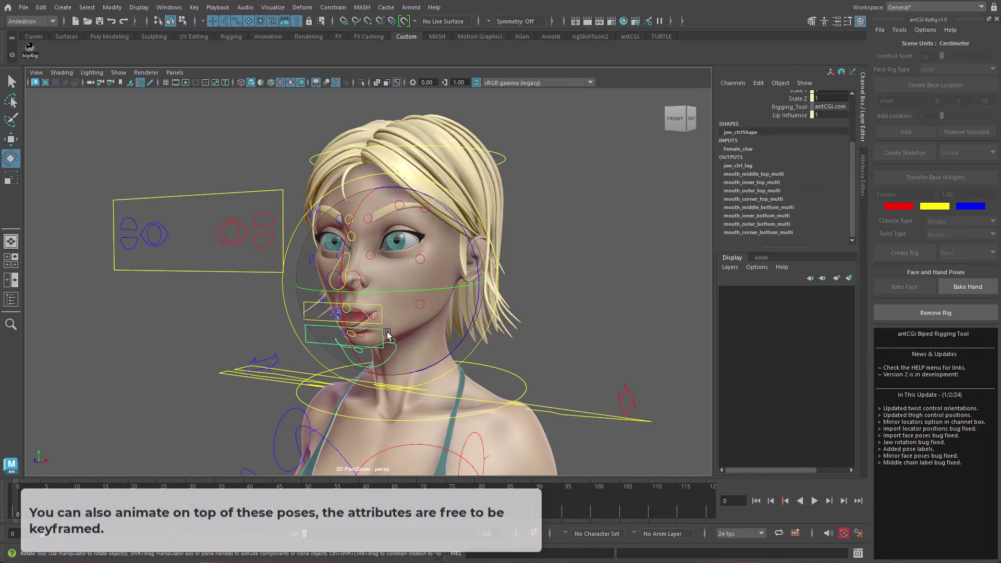
{"action": "left_click_drag", "start_coordinate": [388, 334], "coordinate": [378, 332]}
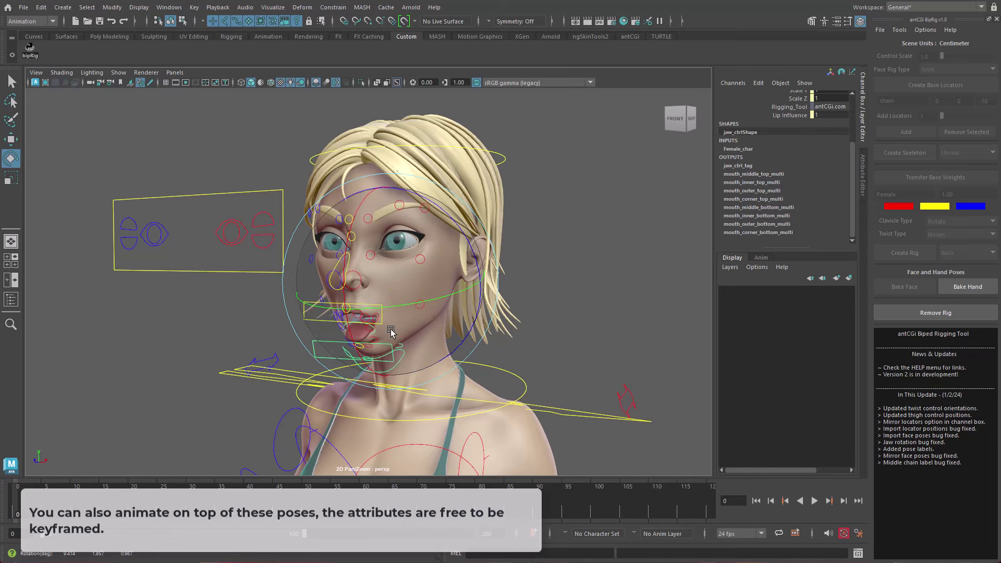
{"action": "key", "text": "ctrl+z"}
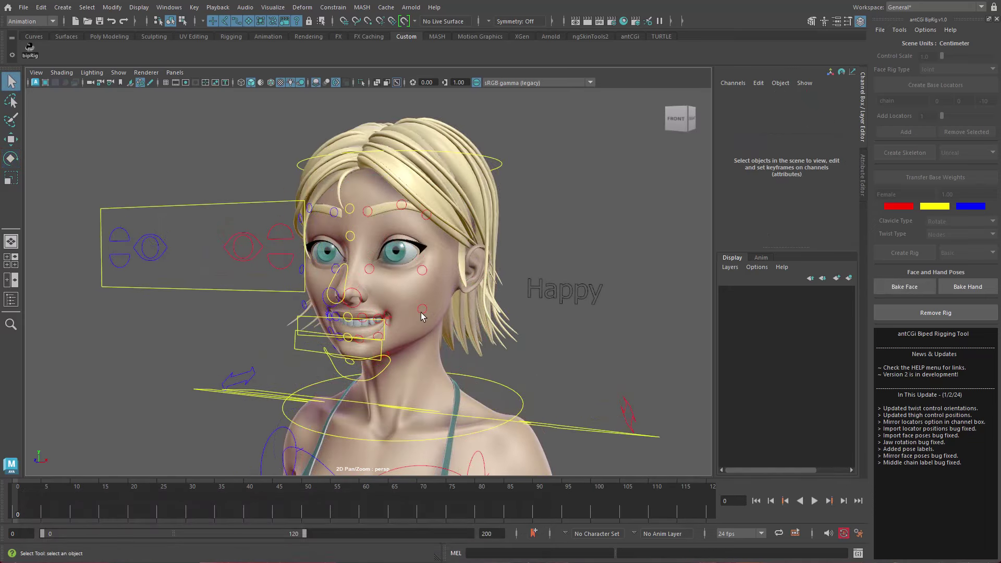
Lower the left cheek and squint controls to refine the pose, then select eyelid_upper_l_ctrl.
{"action": "mouse_move", "coordinate": [421, 307]}
{"action": "left_mouse_down"}
{"action": "mouse_move", "coordinate": [424, 321]}
{"action": "mouse_move", "coordinate": [447, 327]}
{"action": "left_mouse_up"}
{"action": "left_click", "coordinate": [421, 271]}
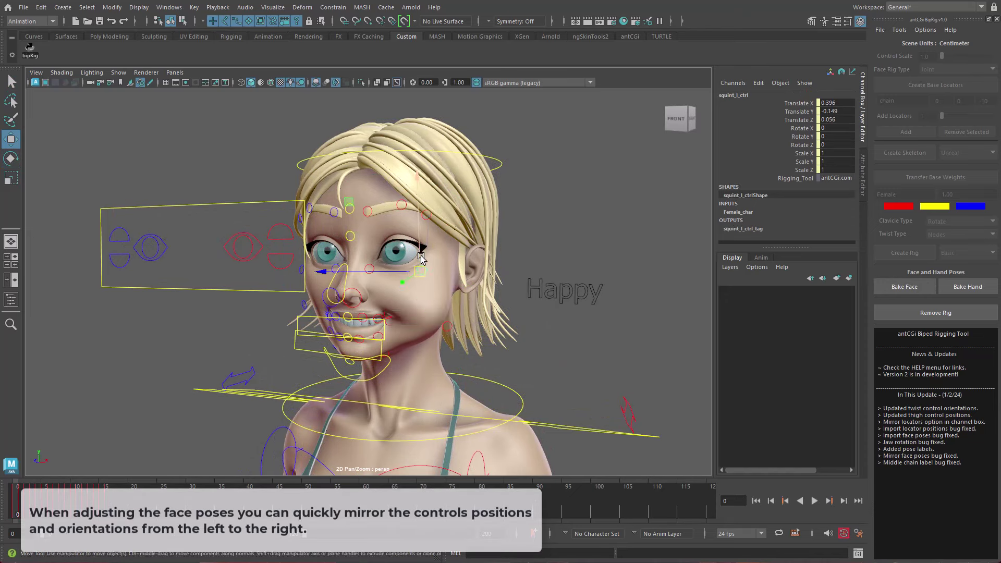
{"action": "left_click_drag", "start_coordinate": [427, 268], "coordinate": [437, 275]}
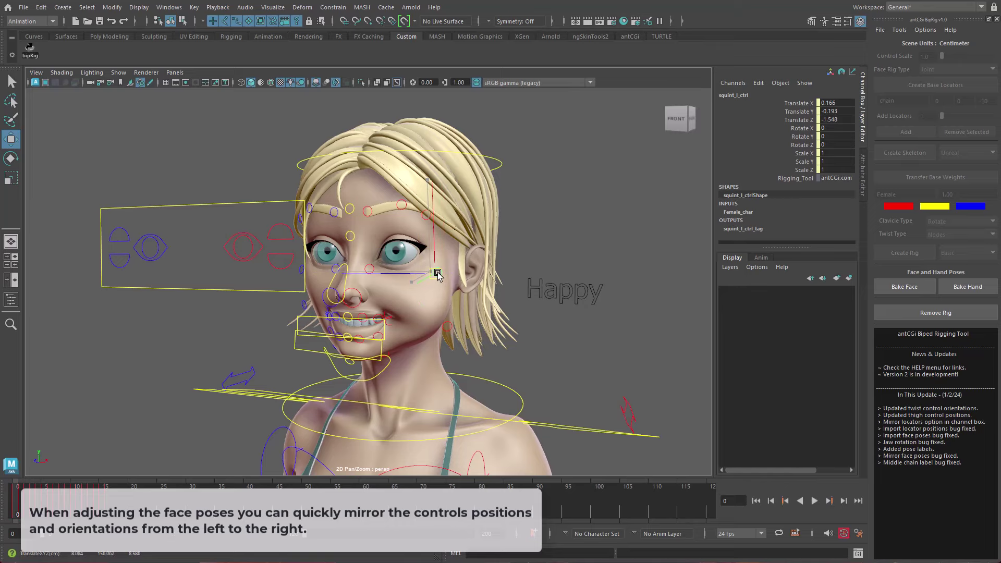
{"action": "left_click", "coordinate": [283, 241]}
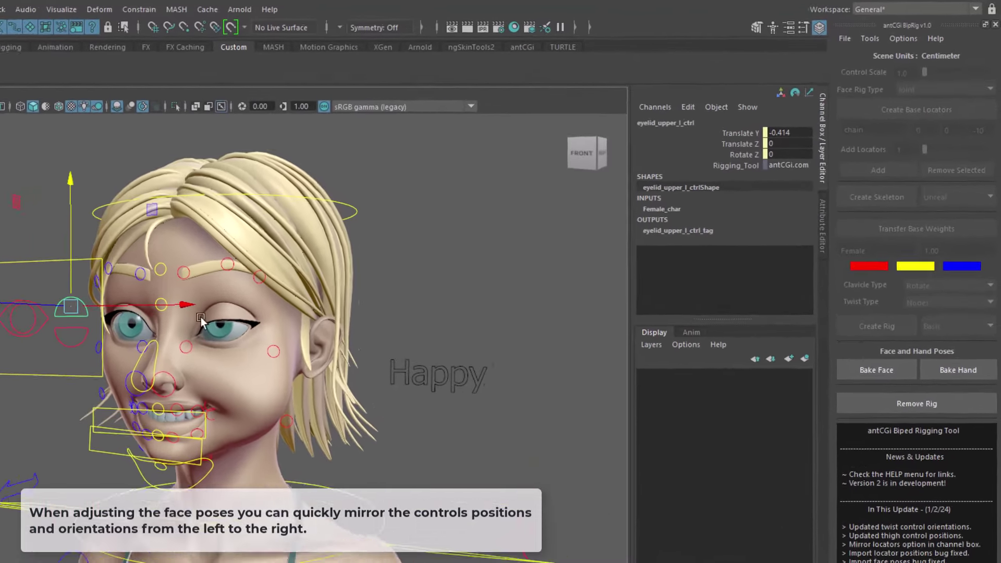
Mirror the face pose left to right, bake the face, and test Happy on head_ctrl.
{"action": "left_click", "coordinate": [899, 30]}
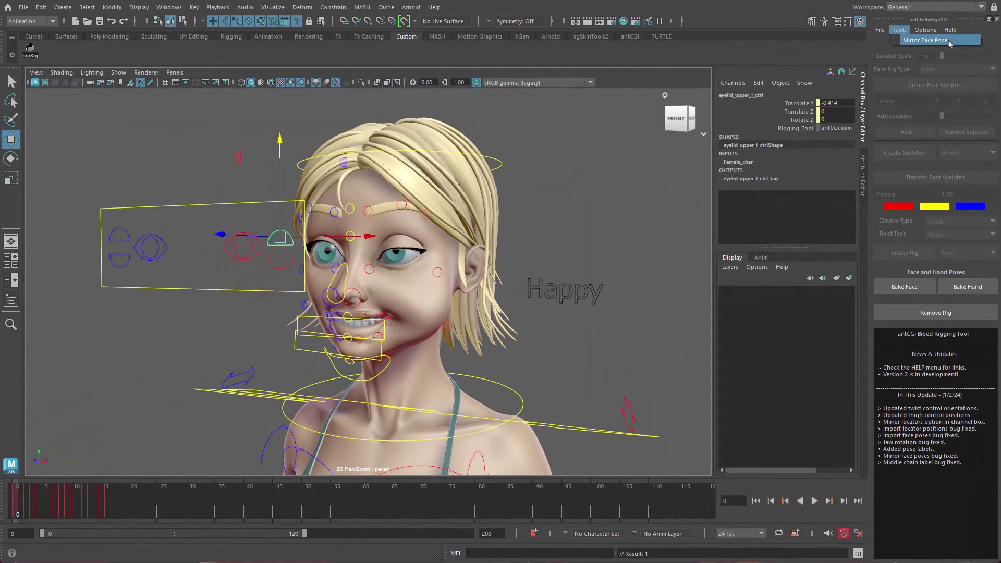
{"action": "left_click", "coordinate": [947, 41]}
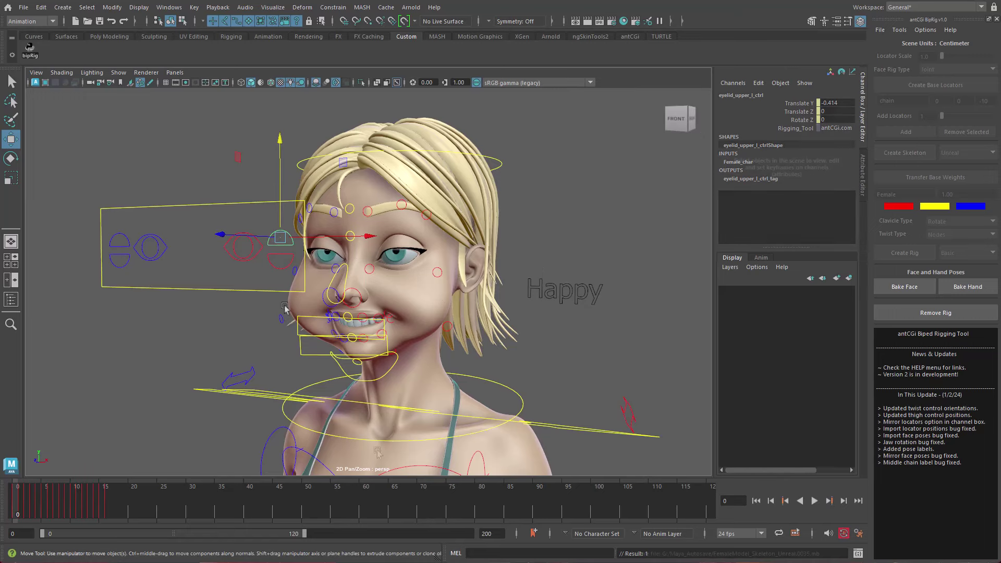
{"action": "left_click", "coordinate": [641, 235]}
{"action": "left_click", "coordinate": [918, 290]}
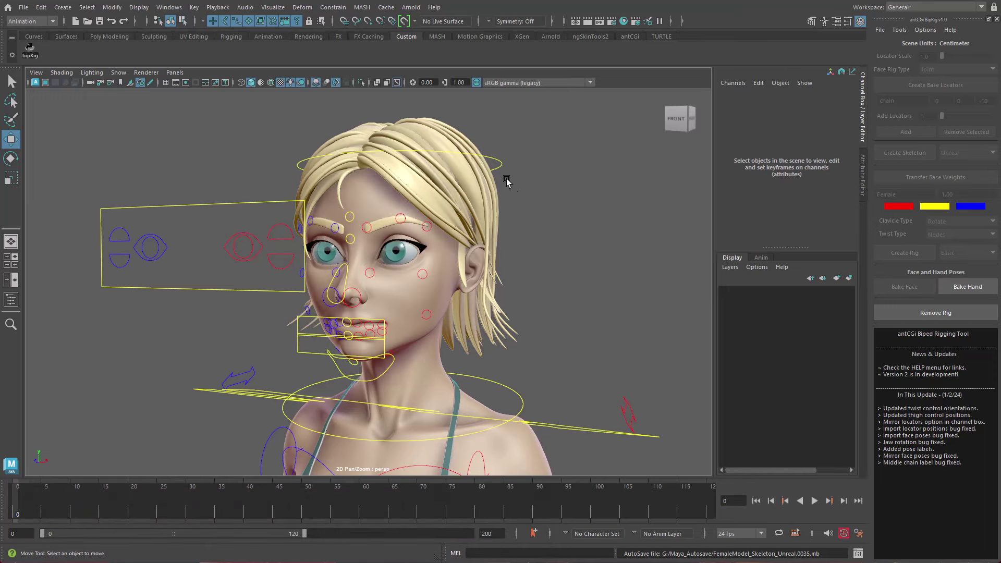
{"action": "left_click", "coordinate": [498, 158]}
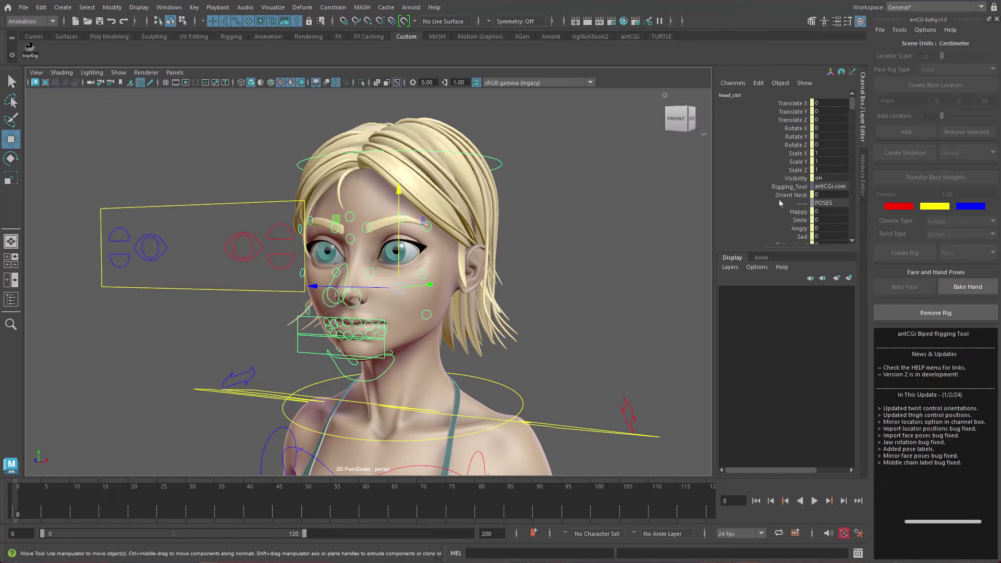
{"action": "mouse_move", "coordinate": [525, 266]}
{"action": "middle_mouse_down"}
{"action": "mouse_move", "coordinate": [505, 256]}
{"action": "mouse_move", "coordinate": [616, 251]}
{"action": "mouse_move", "coordinate": [639, 264]}
{"action": "middle_mouse_up"}
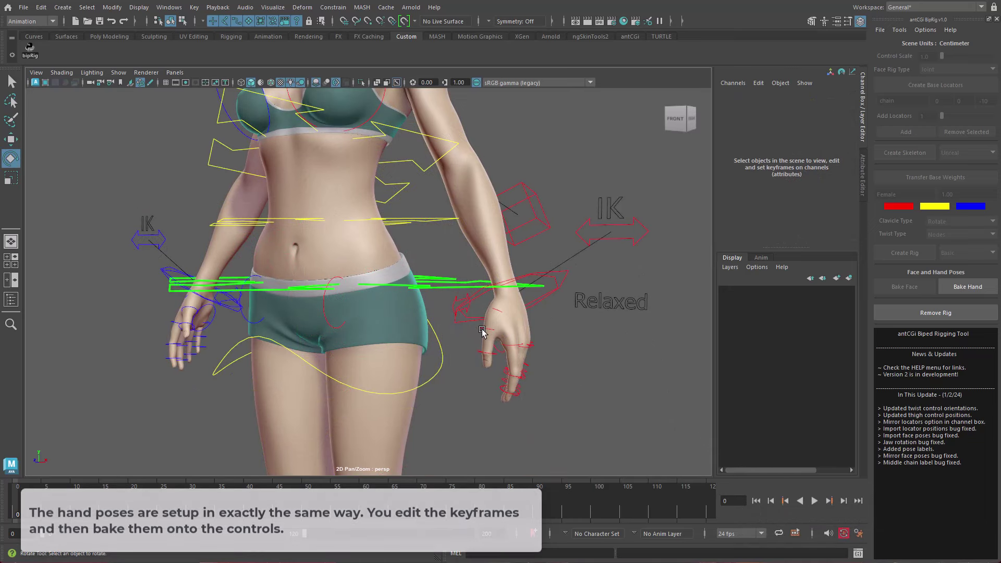
Select thumb_02_l_ctrl and play through the timeline to review the hand poses.
{"action": "left_click", "coordinate": [481, 331]}
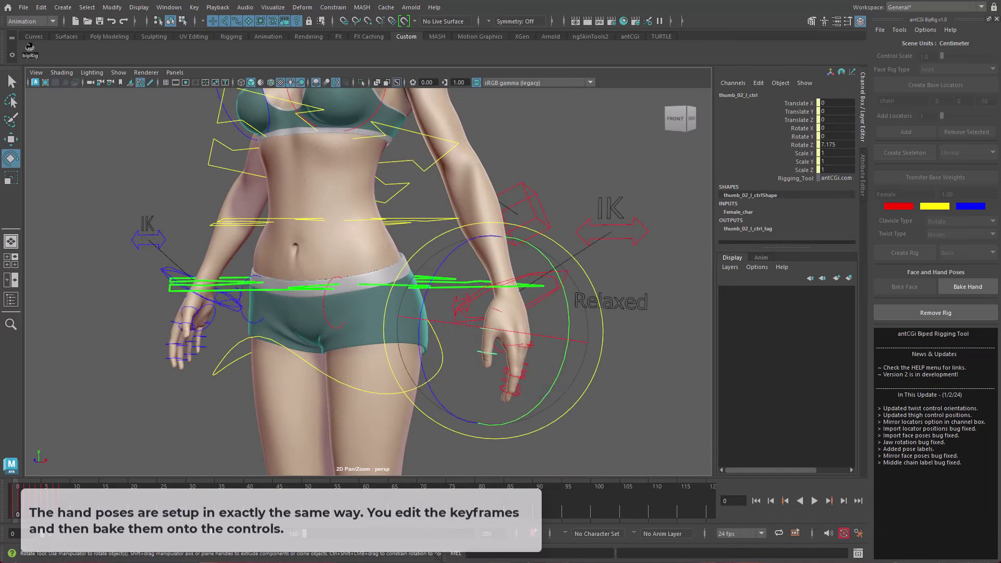
{"action": "key", "text": "alt+v"}
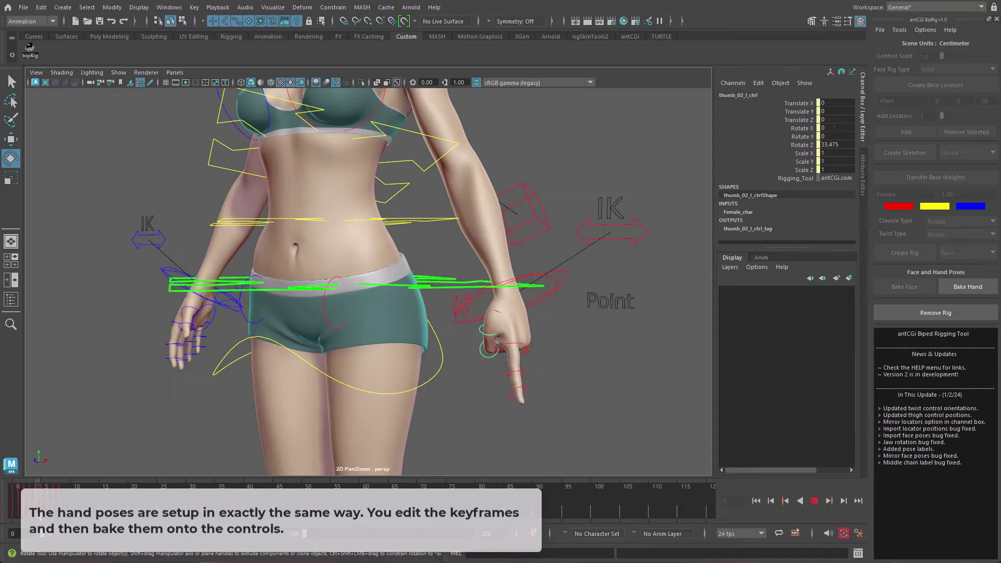
{"action": "left_click_drag", "start_coordinate": [50, 517], "coordinate": [77, 516]}
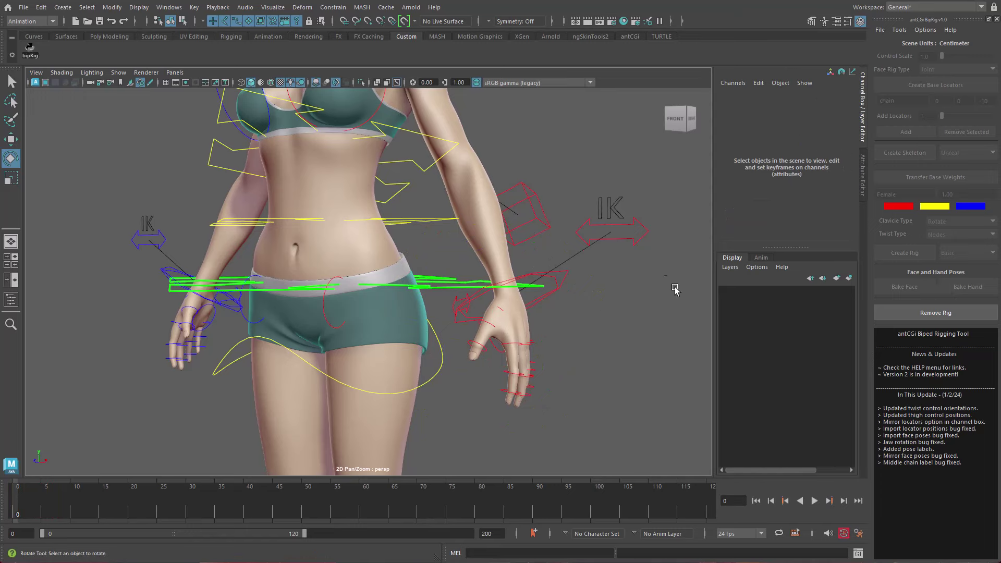
Test the Point pose on both arm controls, set Point to 10, and Fist to 6.9.
{"action": "left_click", "coordinate": [644, 239]}
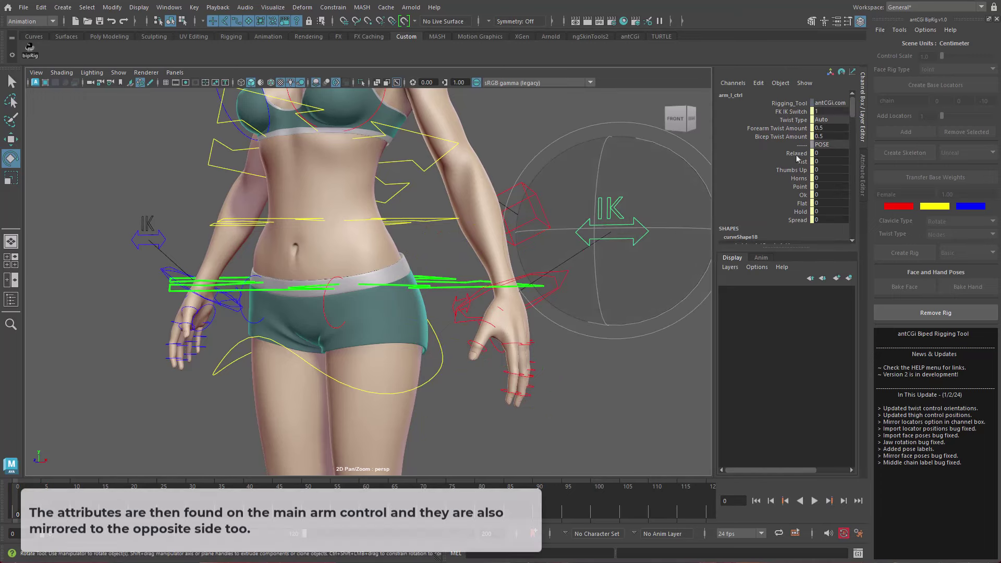
{"action": "left_click", "coordinate": [799, 189]}
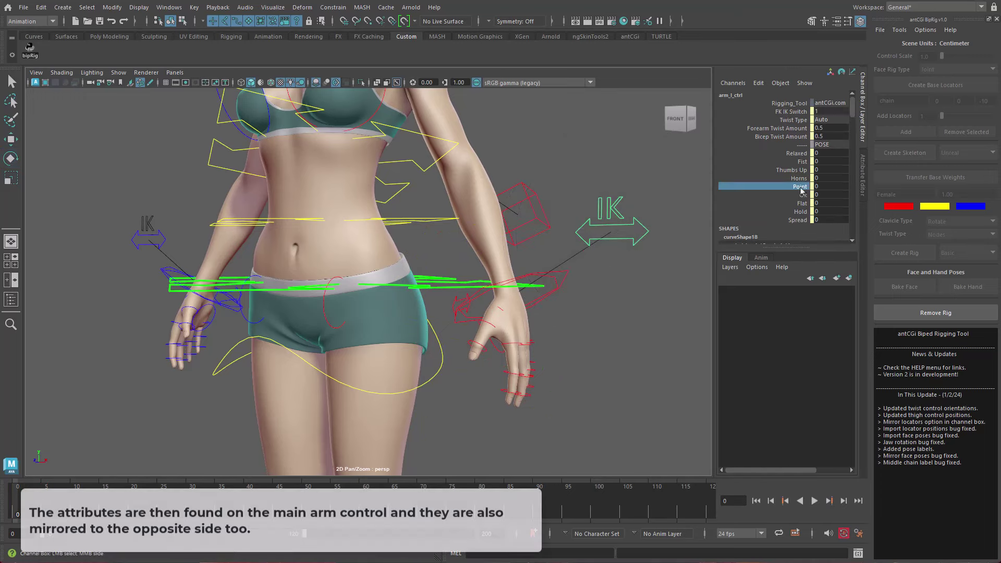
{"action": "middle_click_drag", "start_coordinate": [580, 276], "coordinate": [477, 272]}
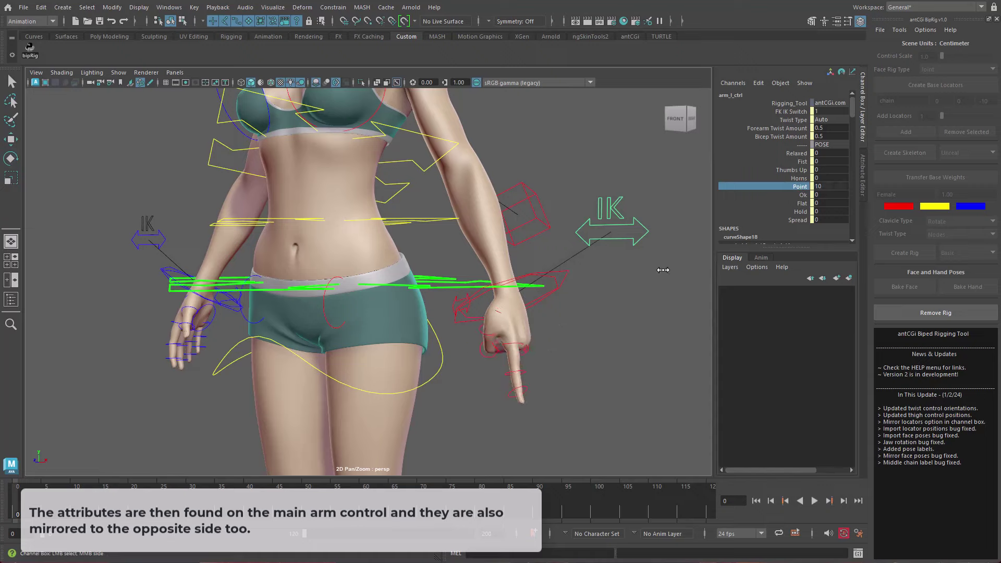
{"action": "left_click", "coordinate": [145, 248]}
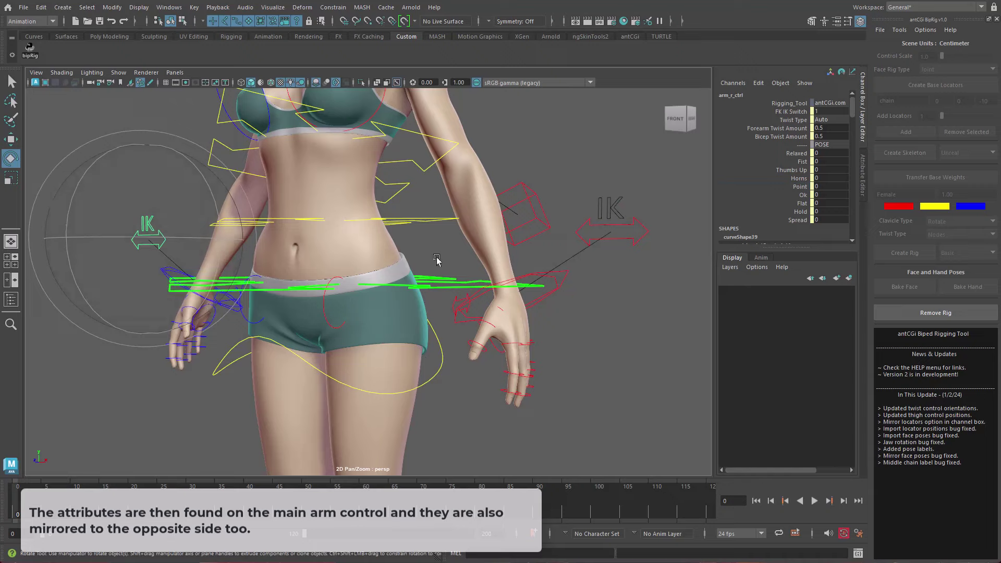
{"action": "left_click", "coordinate": [797, 186]}
{"action": "mouse_move", "coordinate": [377, 248]}
{"action": "middle_mouse_down"}
{"action": "mouse_move", "coordinate": [426, 244]}
{"action": "mouse_move", "coordinate": [322, 243]}
{"action": "mouse_move", "coordinate": [378, 235]}
{"action": "mouse_move", "coordinate": [296, 229]}
{"action": "middle_mouse_up"}
{"action": "left_click", "coordinate": [802, 162]}
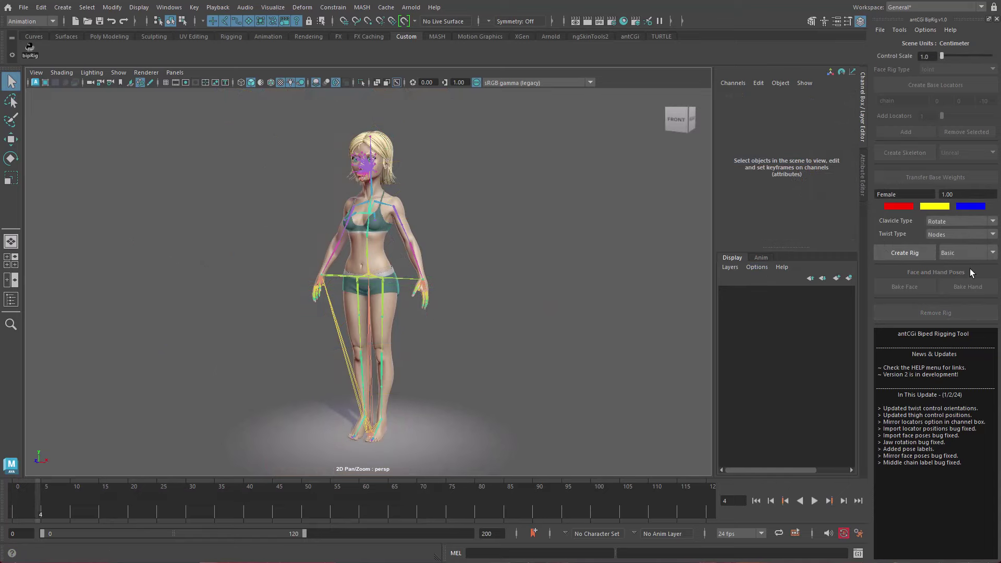
Build the Basic BipRig without default poses, then inspect the head and upper-body controls up close.
{"action": "left_click", "coordinate": [913, 253]}
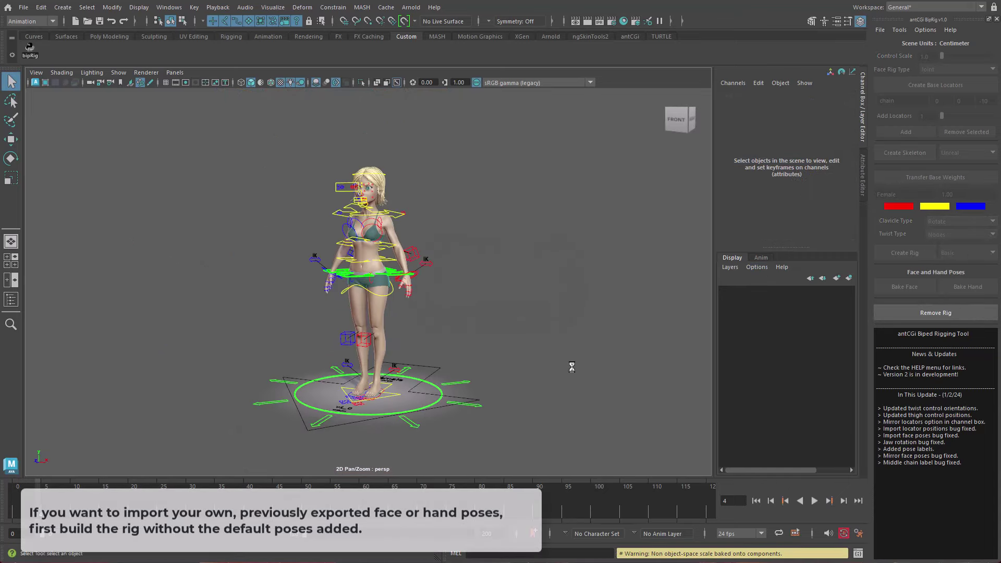
{"action": "mouse_move", "coordinate": [455, 318]}
{"action": "right_mouse_down", "text": "alt"}
{"action": "mouse_move", "coordinate": [441, 319]}
{"action": "mouse_move", "coordinate": [571, 320]}
{"action": "right_mouse_up", "text": "alt"}
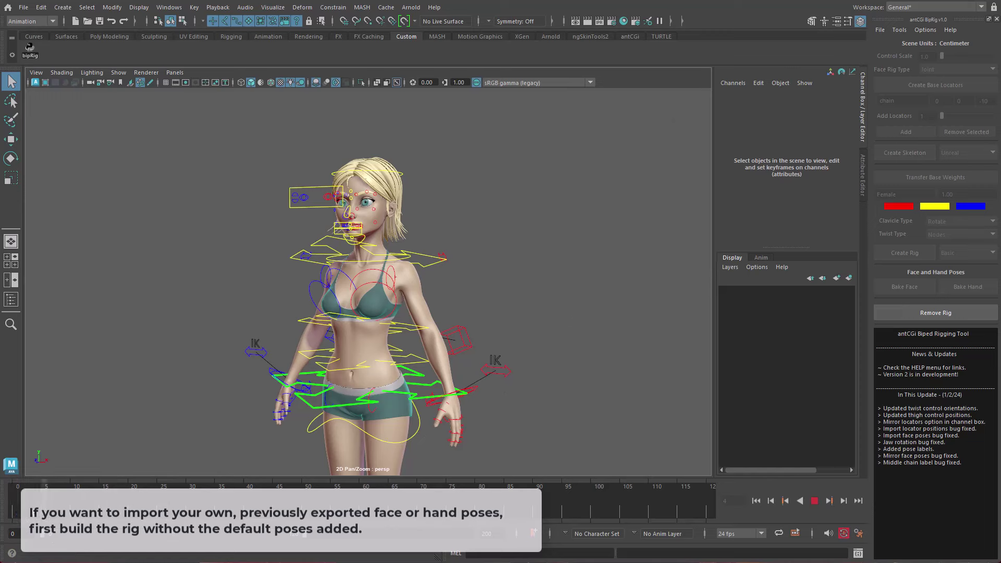
{"action": "left_click_drag", "start_coordinate": [364, 251], "coordinate": [364, 245], "text": "alt"}
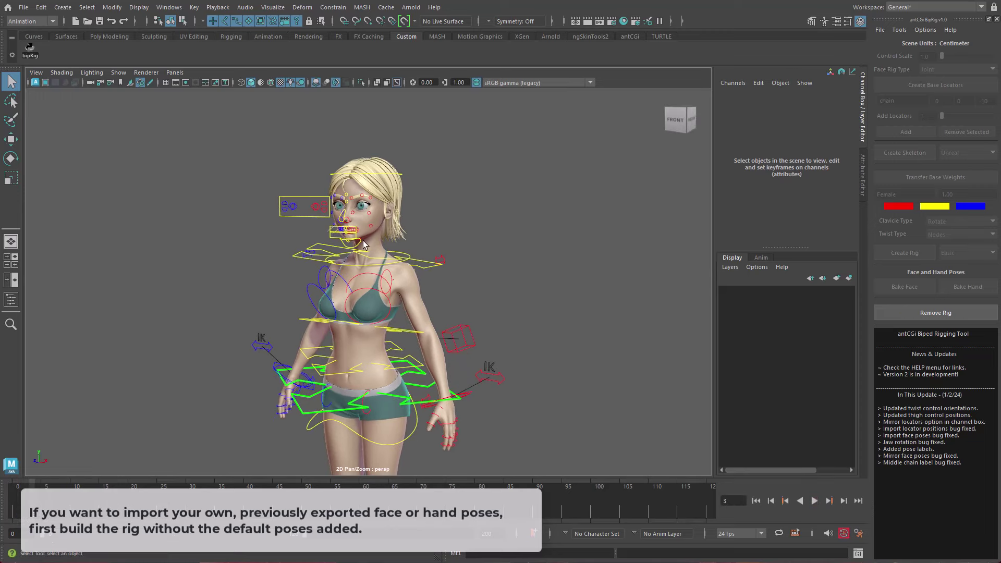
{"action": "left_click", "coordinate": [403, 174]}
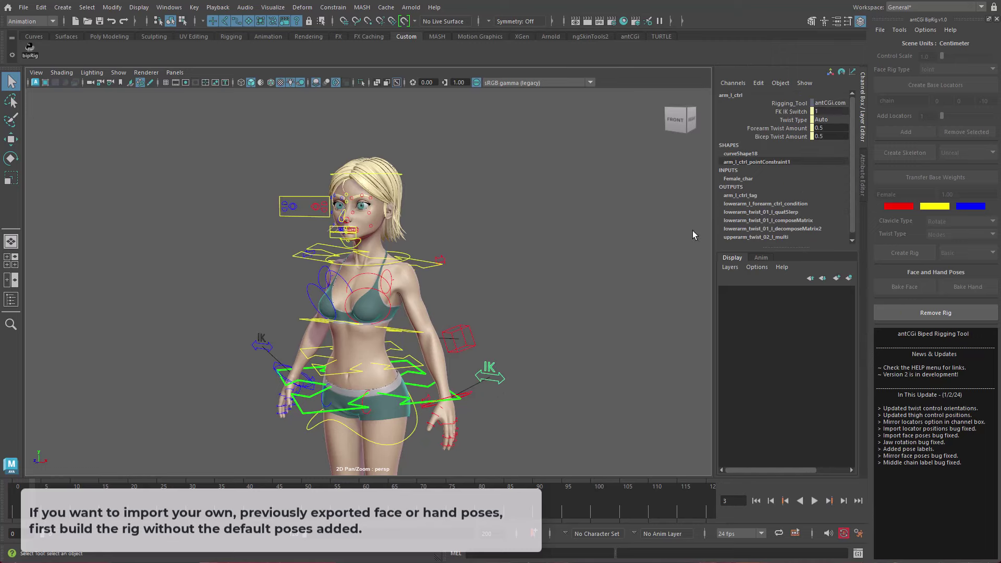
{"action": "right_click_drag", "start_coordinate": [509, 346], "coordinate": [508, 328], "text": "alt"}
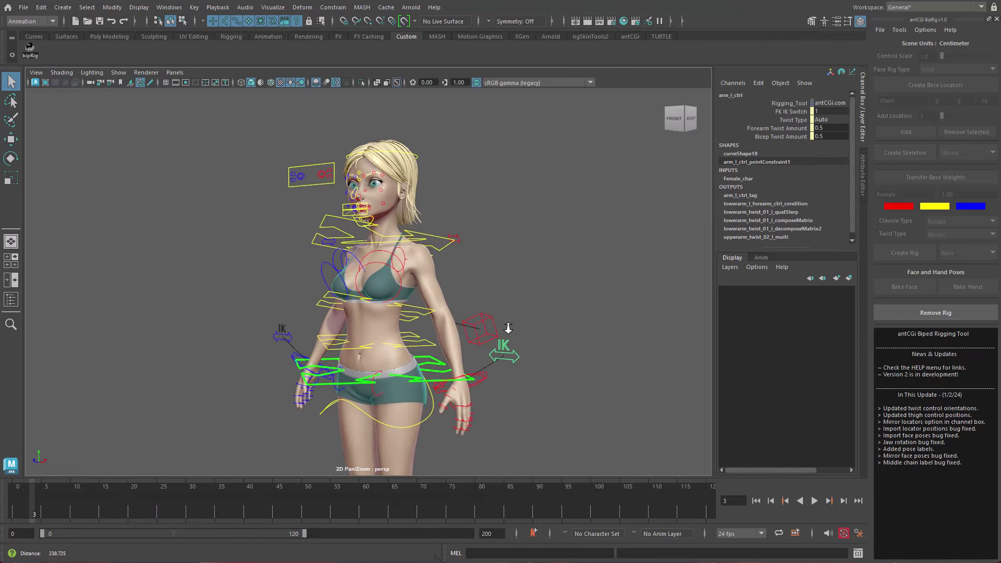
{"action": "left_click_drag", "start_coordinate": [508, 329], "coordinate": [583, 318], "text": "alt"}
{"action": "left_click", "coordinate": [583, 318]}
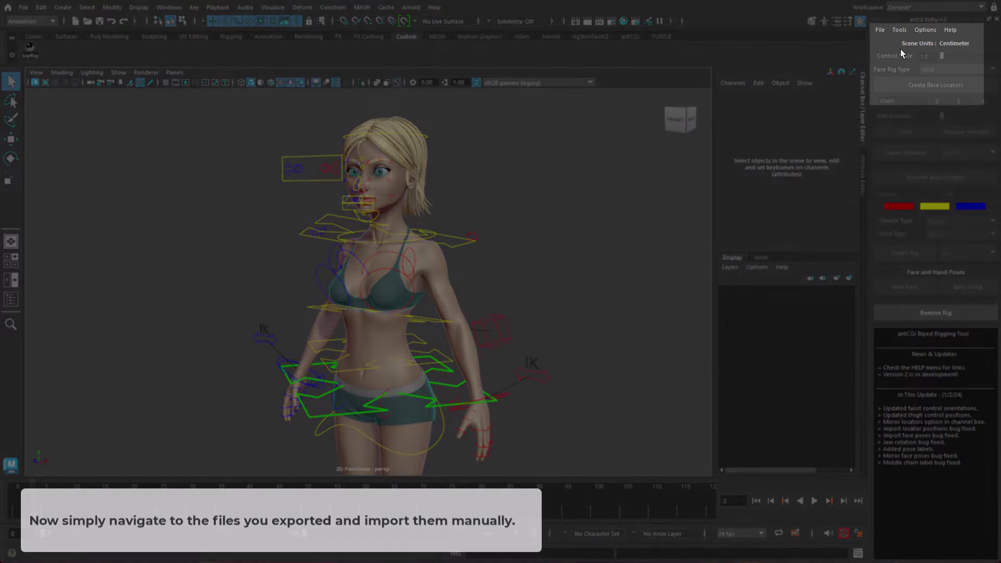
Import the exported face poses file into the rig and check the jaw control's keys.
{"action": "left_click", "coordinate": [886, 34]}
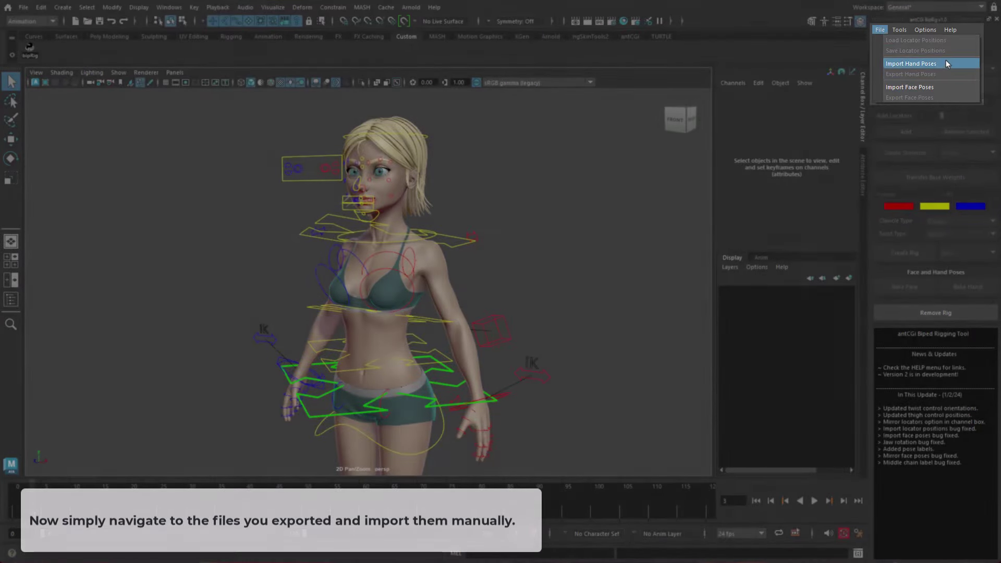
{"action": "left_click", "coordinate": [910, 87]}
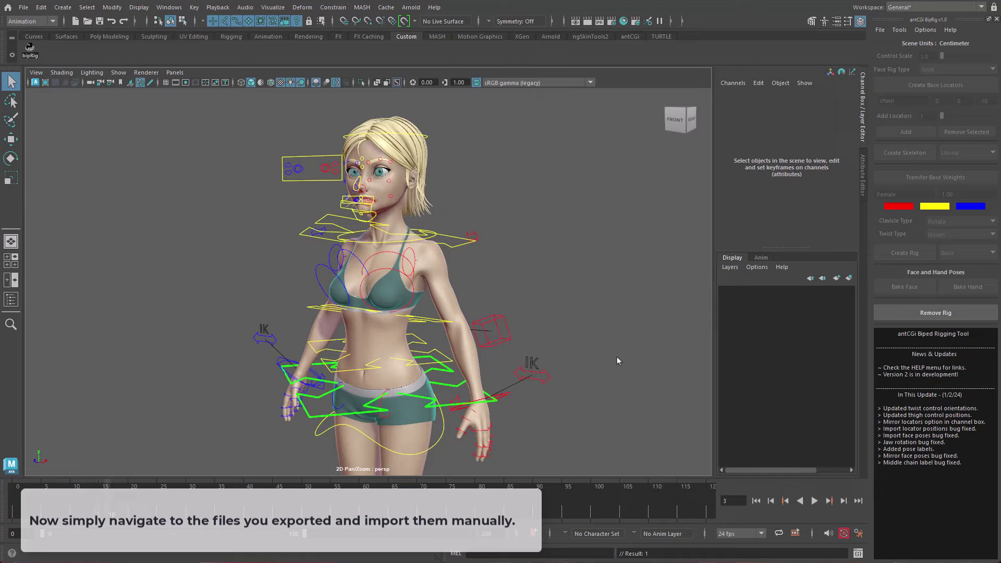
{"action": "left_click", "coordinate": [368, 228]}
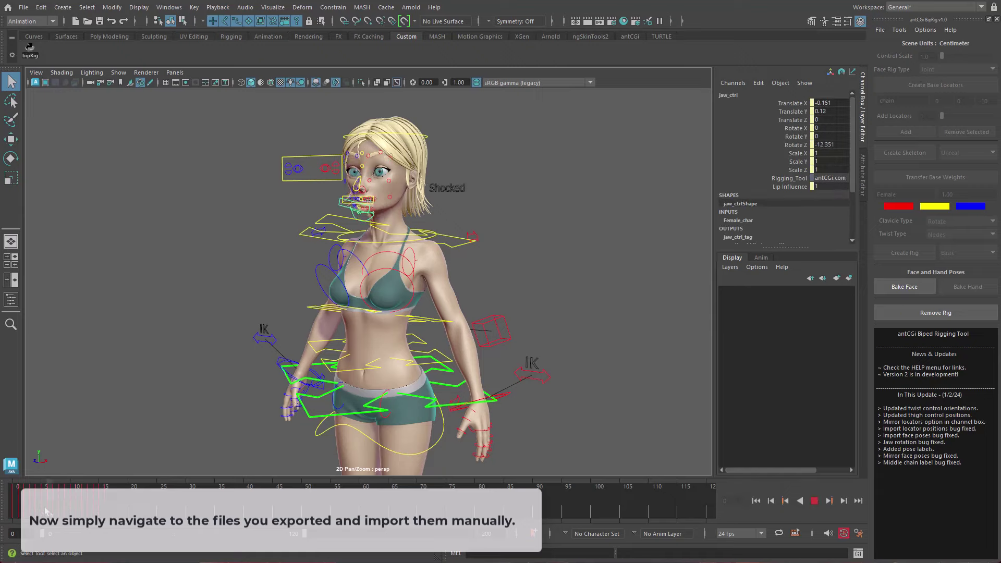
{"action": "left_click", "coordinate": [460, 422]}
{"action": "left_click", "coordinate": [879, 29]}
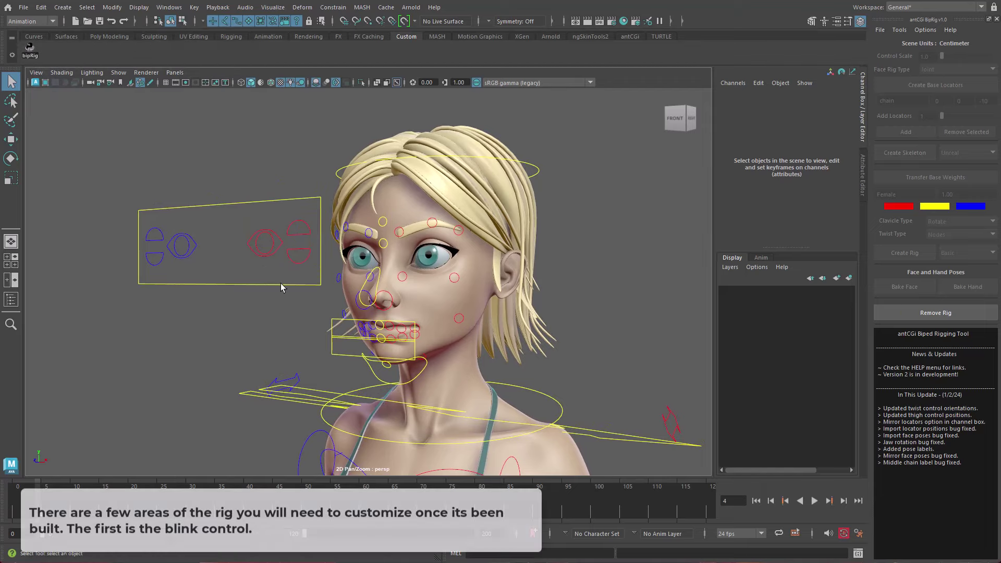
Test the look-at control's Blink and Upper Lid Adjust to close and reopen the eyes.
{"action": "left_click_drag", "start_coordinate": [221, 266], "coordinate": [227, 313]}
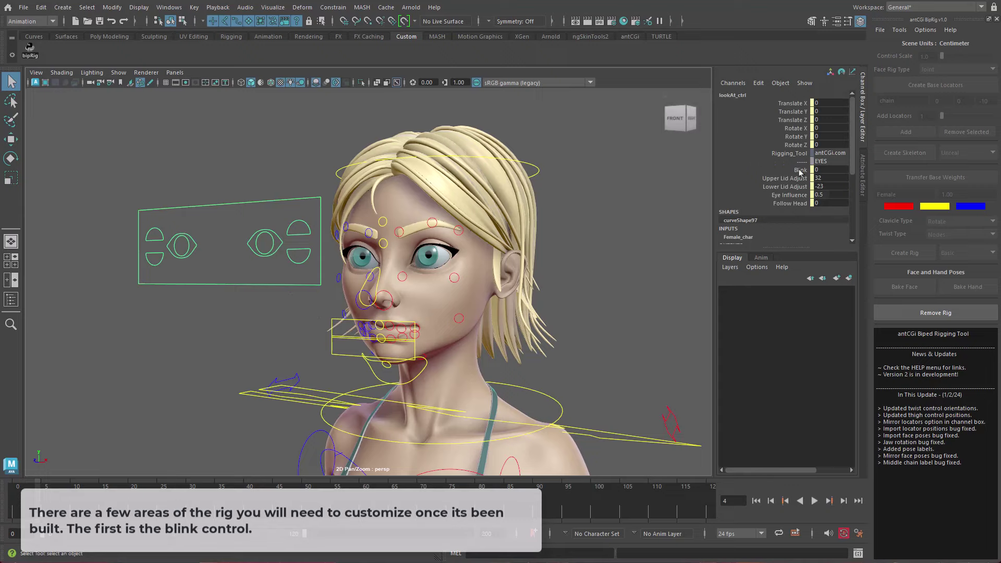
{"action": "mouse_move", "coordinate": [536, 193]}
{"action": "middle_mouse_down"}
{"action": "mouse_move", "coordinate": [557, 188]}
{"action": "mouse_move", "coordinate": [524, 188]}
{"action": "mouse_move", "coordinate": [568, 188]}
{"action": "middle_mouse_up"}
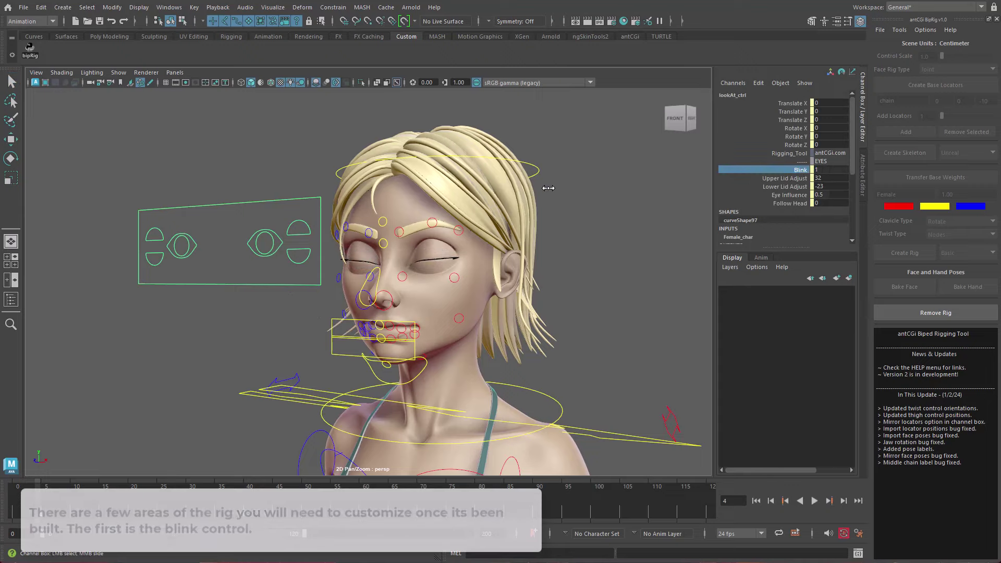
{"action": "left_click", "coordinate": [785, 178]}
{"action": "left_click_drag", "start_coordinate": [784, 183], "coordinate": [785, 186]}
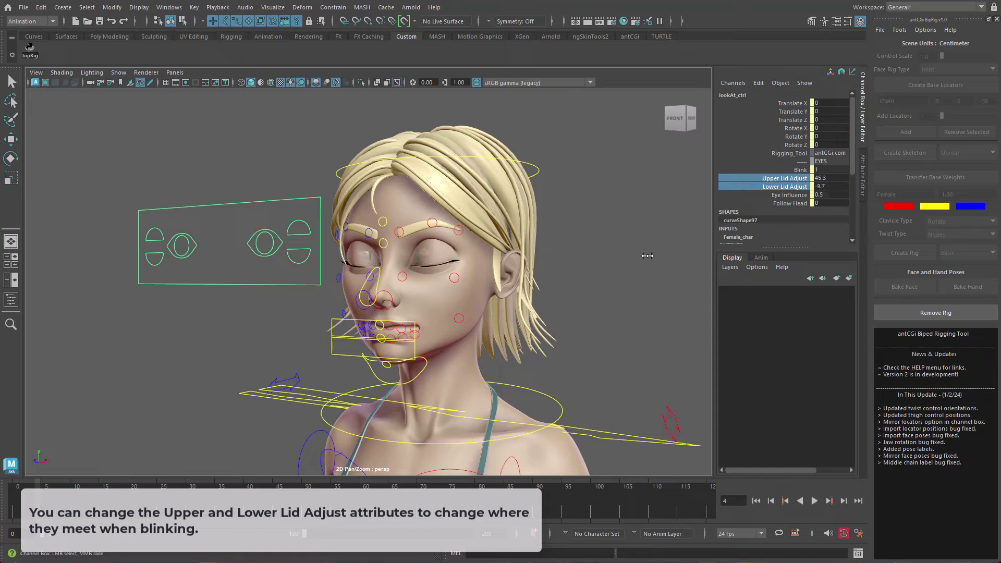
{"action": "left_click", "coordinate": [792, 169]}
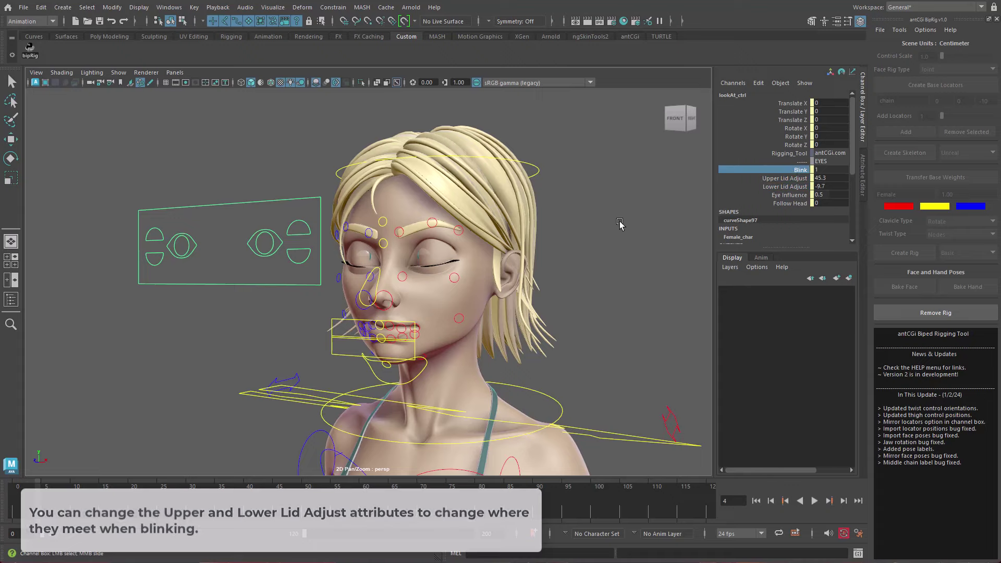
{"action": "middle_click_drag", "start_coordinate": [620, 221], "coordinate": [616, 221]}
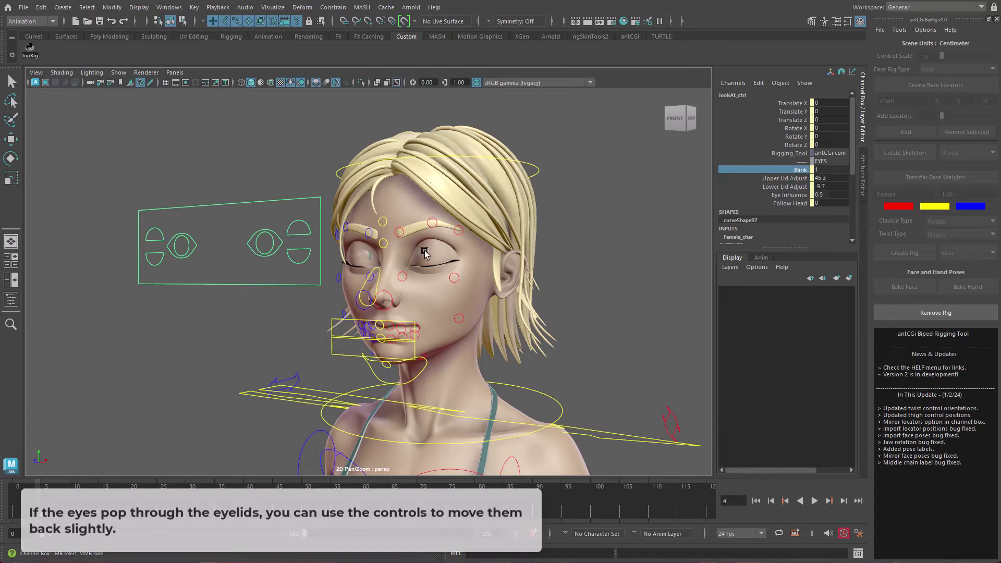
Push the right eye control back slightly behind the eyelid.
{"action": "left_click", "coordinate": [194, 251]}
{"action": "key", "text": "w"}
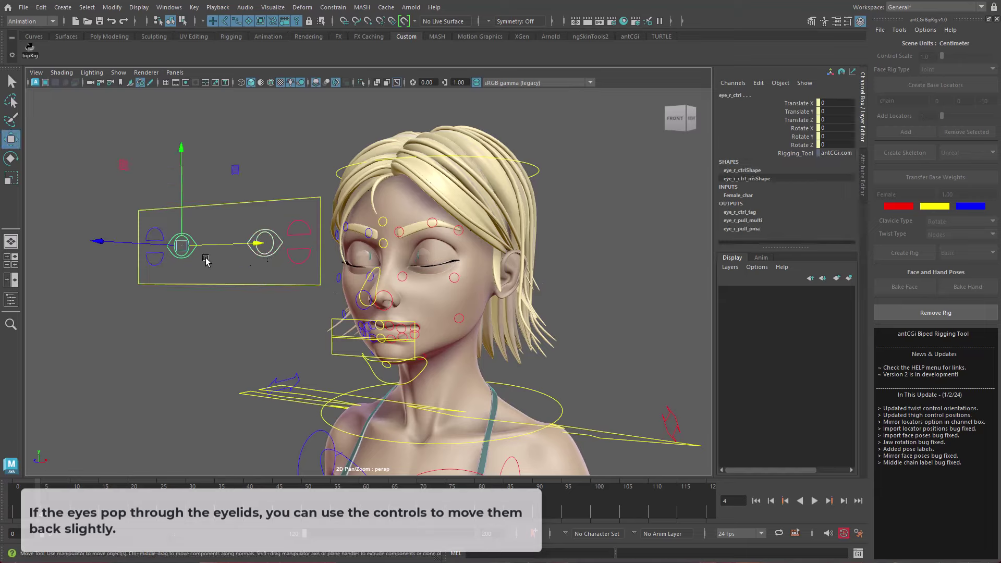
{"action": "mouse_move", "coordinate": [98, 244]}
{"action": "left_mouse_down"}
{"action": "mouse_move", "coordinate": [71, 239]}
{"action": "mouse_move", "coordinate": [103, 241]}
{"action": "left_mouse_up"}
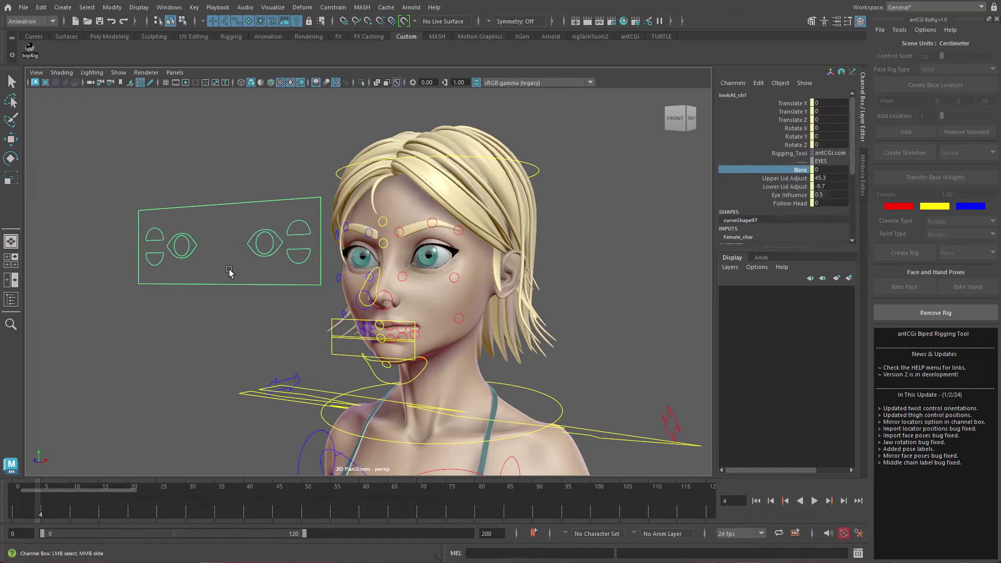
Swing the eye aim control to the lower left, with Eye Influence set to 0.
{"action": "mouse_move", "coordinate": [223, 246]}
{"action": "left_mouse_down"}
{"action": "mouse_move", "coordinate": [123, 322]}
{"action": "mouse_move", "coordinate": [324, 290]}
{"action": "mouse_move", "coordinate": [290, 139]}
{"action": "mouse_move", "coordinate": [134, 217]}
{"action": "mouse_move", "coordinate": [263, 229]}
{"action": "mouse_move", "coordinate": [214, 160]}
{"action": "left_mouse_up"}
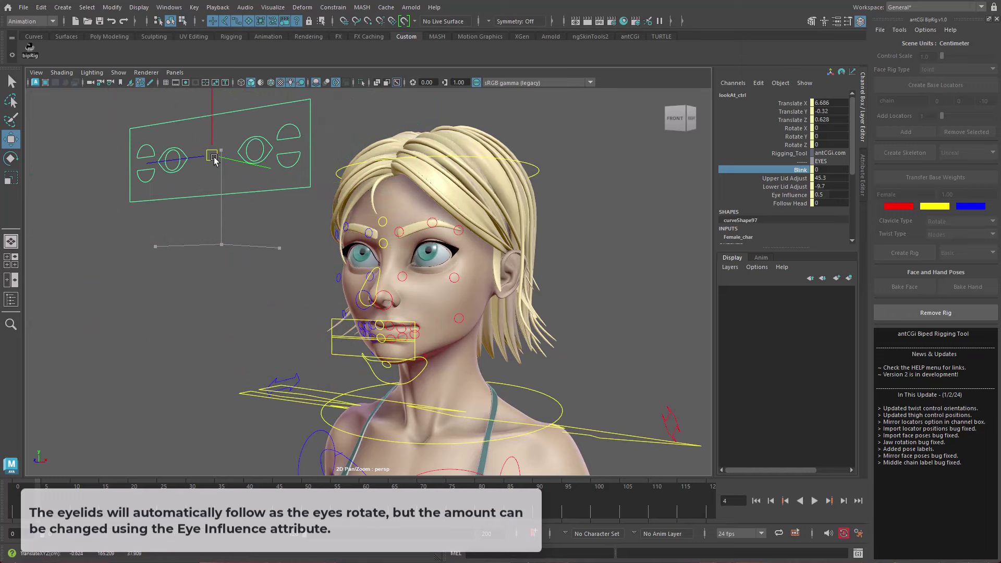
{"action": "left_click", "coordinate": [790, 195]}
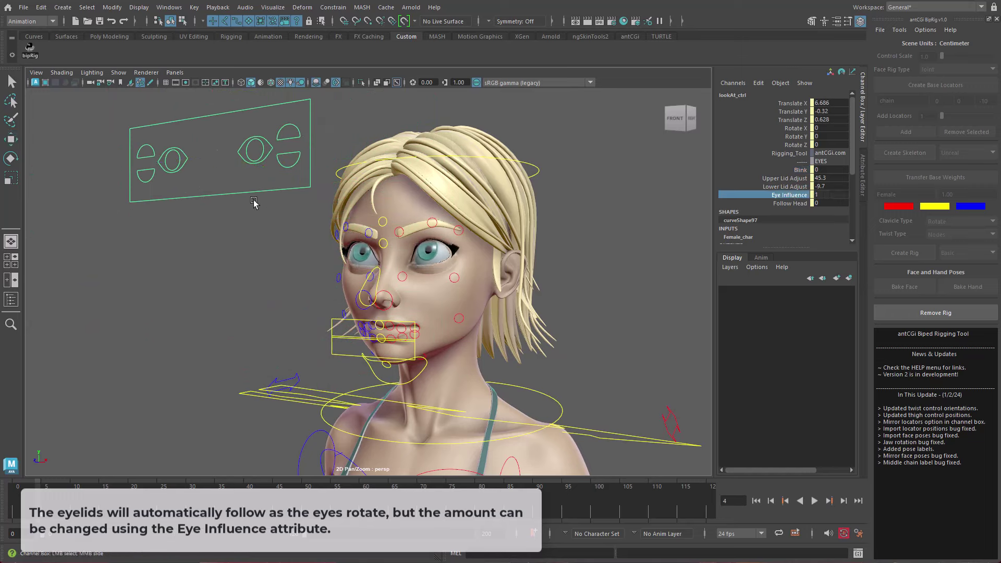
{"action": "key", "text": "w"}
{"action": "mouse_move", "coordinate": [212, 157]}
{"action": "left_mouse_down"}
{"action": "mouse_move", "coordinate": [216, 308]}
{"action": "mouse_move", "coordinate": [213, 165]}
{"action": "mouse_move", "coordinate": [203, 230]}
{"action": "mouse_move", "coordinate": [284, 163]}
{"action": "mouse_move", "coordinate": [181, 286]}
{"action": "mouse_move", "coordinate": [240, 170]}
{"action": "left_mouse_up"}
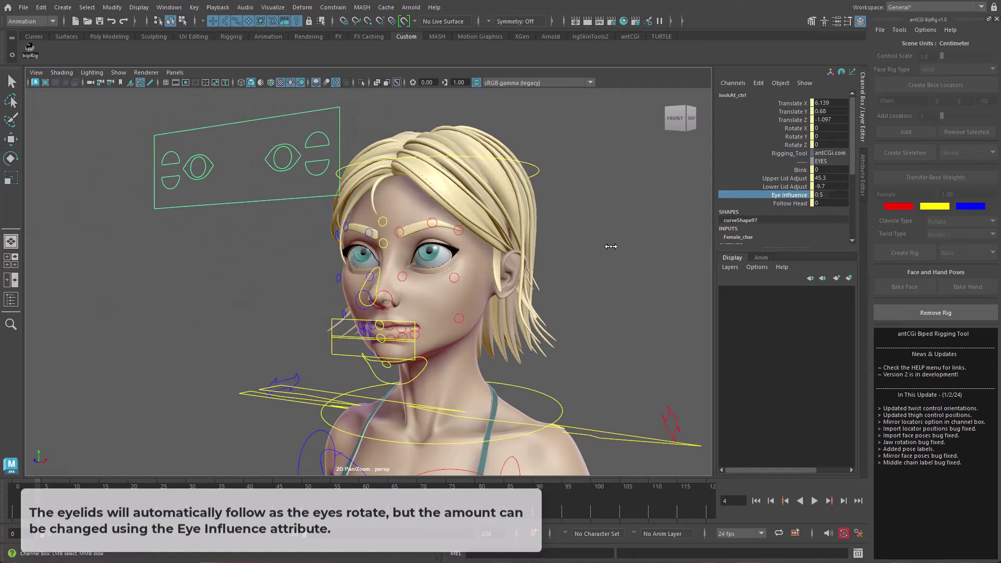
{"action": "key", "text": "w"}
{"action": "mouse_move", "coordinate": [235, 165]}
{"action": "left_mouse_down"}
{"action": "mouse_move", "coordinate": [219, 159]}
{"action": "mouse_move", "coordinate": [218, 318]}
{"action": "mouse_move", "coordinate": [232, 125]}
{"action": "mouse_move", "coordinate": [186, 321]}
{"action": "mouse_move", "coordinate": [152, 172]}
{"action": "mouse_move", "coordinate": [279, 306]}
{"action": "mouse_move", "coordinate": [149, 223]}
{"action": "mouse_move", "coordinate": [307, 227]}
{"action": "mouse_move", "coordinate": [172, 252]}
{"action": "left_mouse_up"}
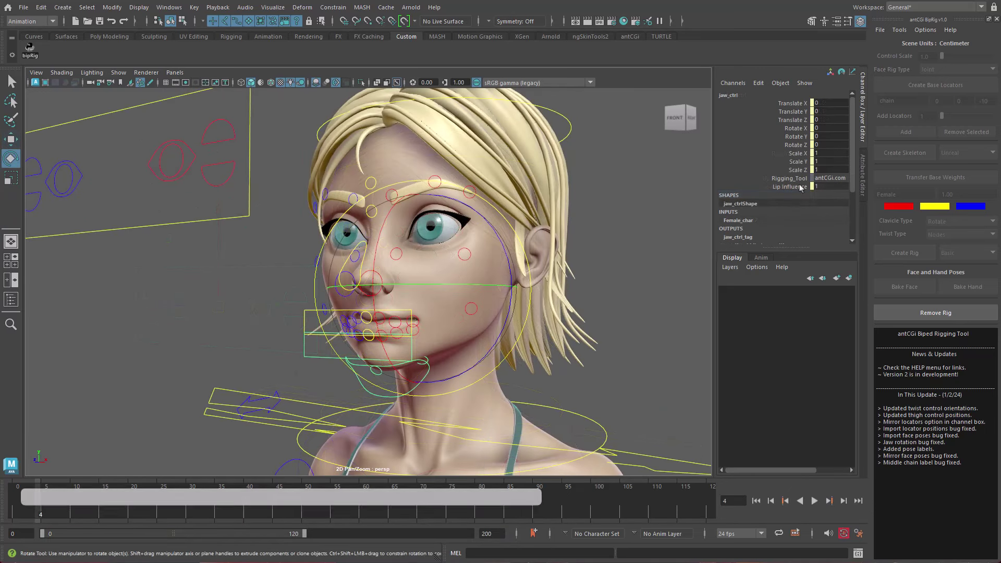
Rotate jaw_ctrl open, drop its Lip Influence to 0, and rotate again to show the lips staying shut.
{"action": "left_click", "coordinate": [799, 186]}
{"action": "key", "text": "e"}
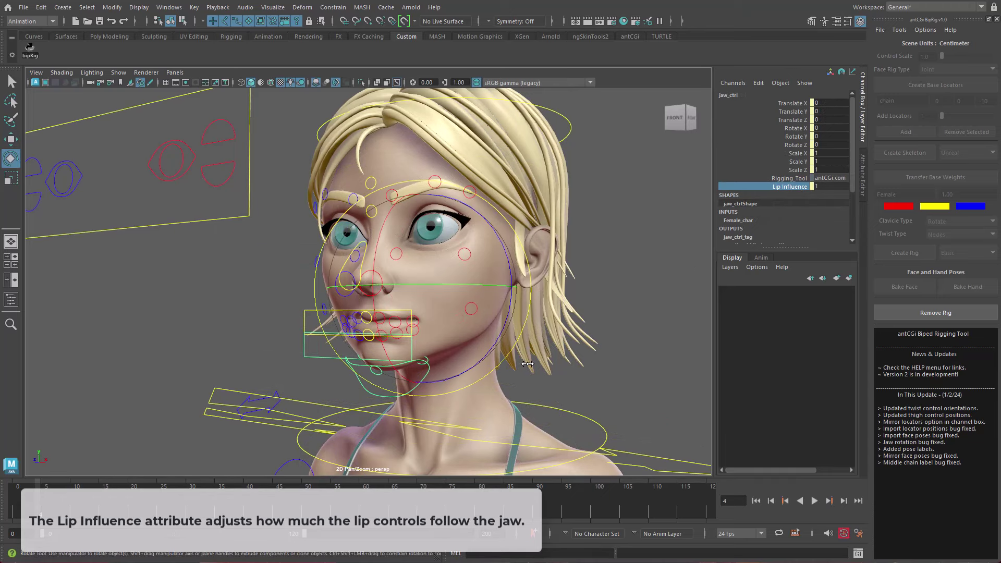
{"action": "mouse_move", "coordinate": [399, 334]}
{"action": "left_mouse_down"}
{"action": "mouse_move", "coordinate": [397, 356]}
{"action": "mouse_move", "coordinate": [407, 356]}
{"action": "left_mouse_up"}
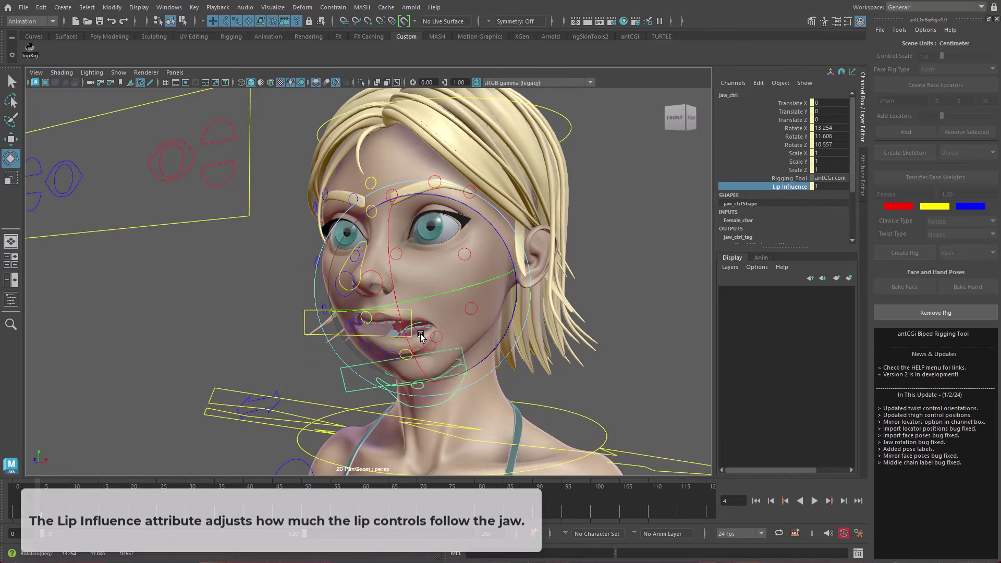
{"action": "key", "text": "w"}
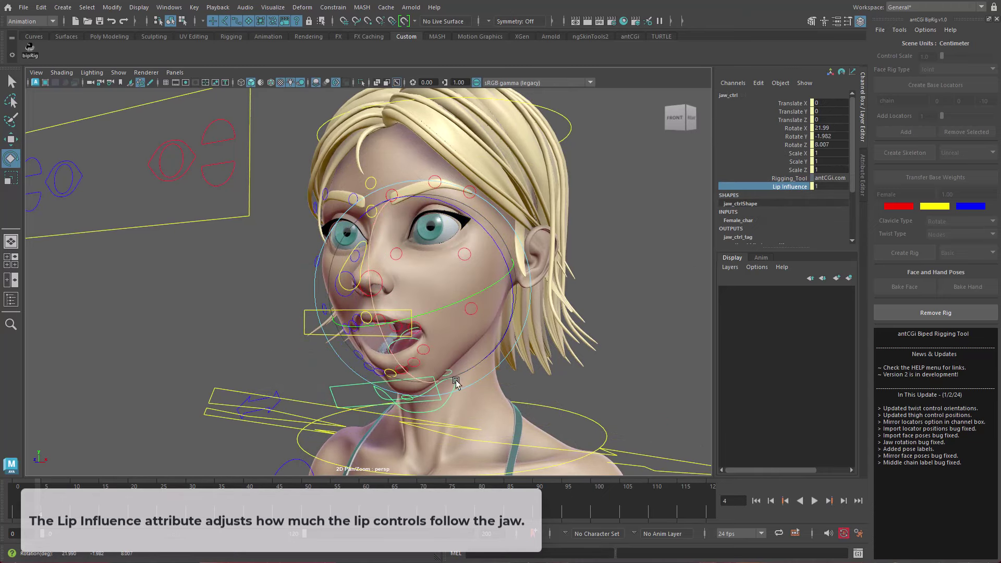
{"action": "left_click", "coordinate": [794, 187]}
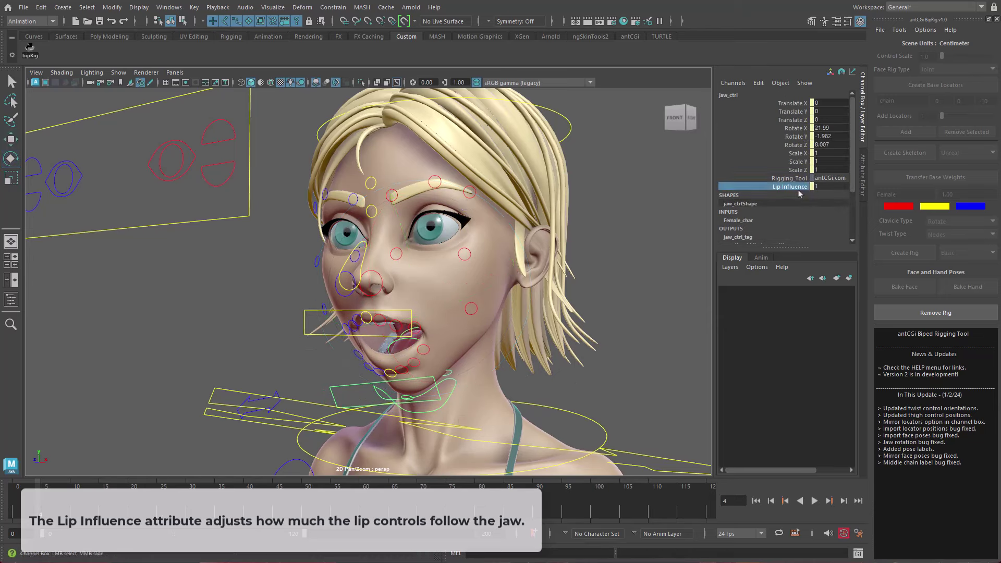
{"action": "middle_click_drag", "start_coordinate": [602, 306], "coordinate": [599, 307]}
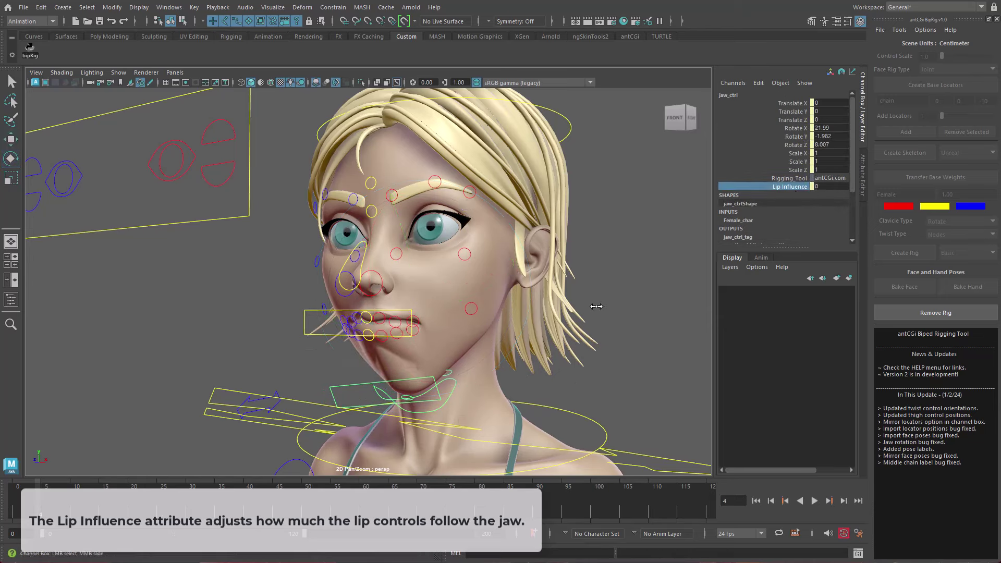
{"action": "key", "text": "e"}
{"action": "mouse_move", "coordinate": [441, 315]}
{"action": "left_mouse_down"}
{"action": "mouse_move", "coordinate": [433, 338]}
{"action": "mouse_move", "coordinate": [408, 316]}
{"action": "mouse_move", "coordinate": [400, 332]}
{"action": "left_mouse_up"}
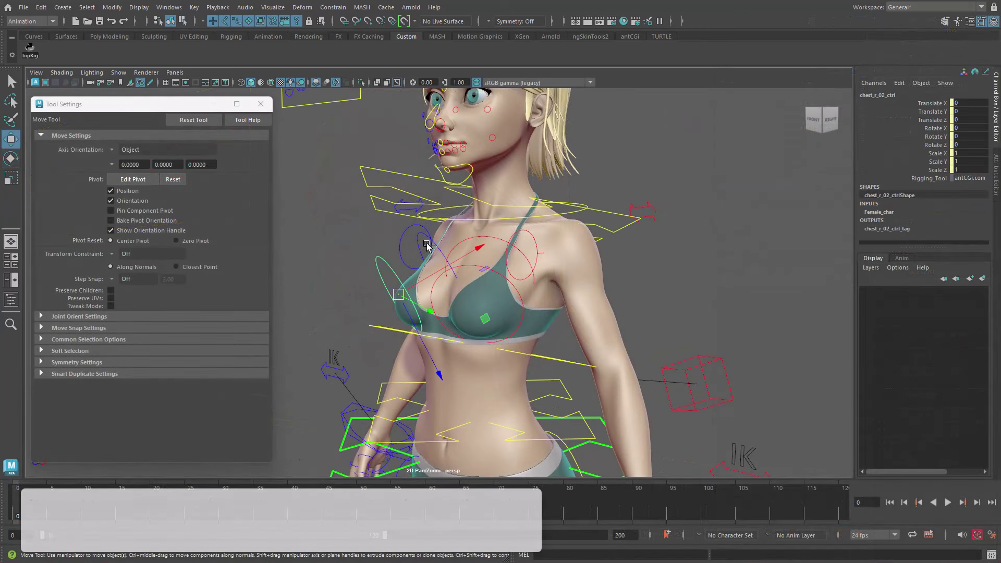
Scale down the left chest curve's CVs with relative step snapping so it fits the chest.
{"action": "key", "text": "F8"}
{"action": "key", "text": "e"}
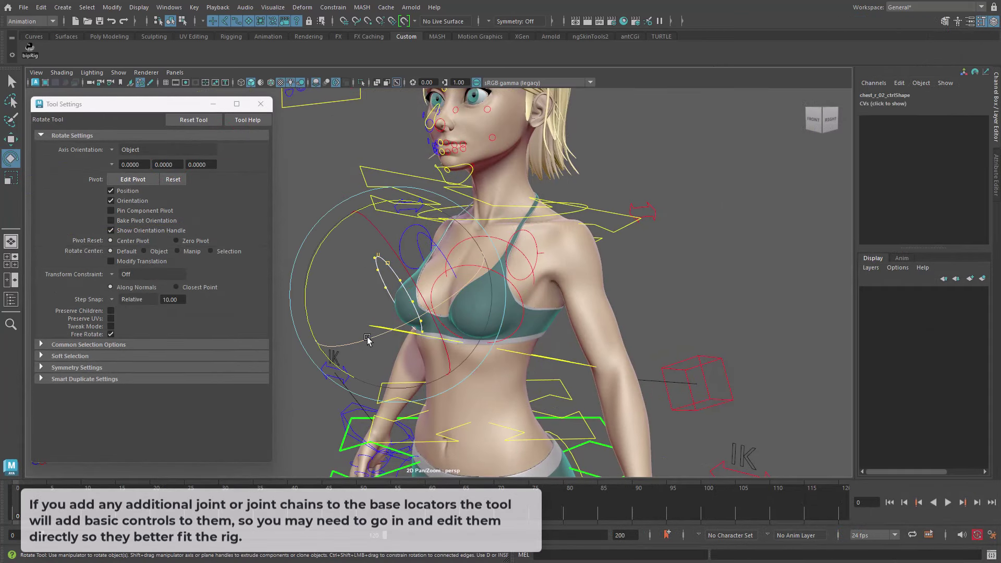
{"action": "left_click", "coordinate": [451, 339]}
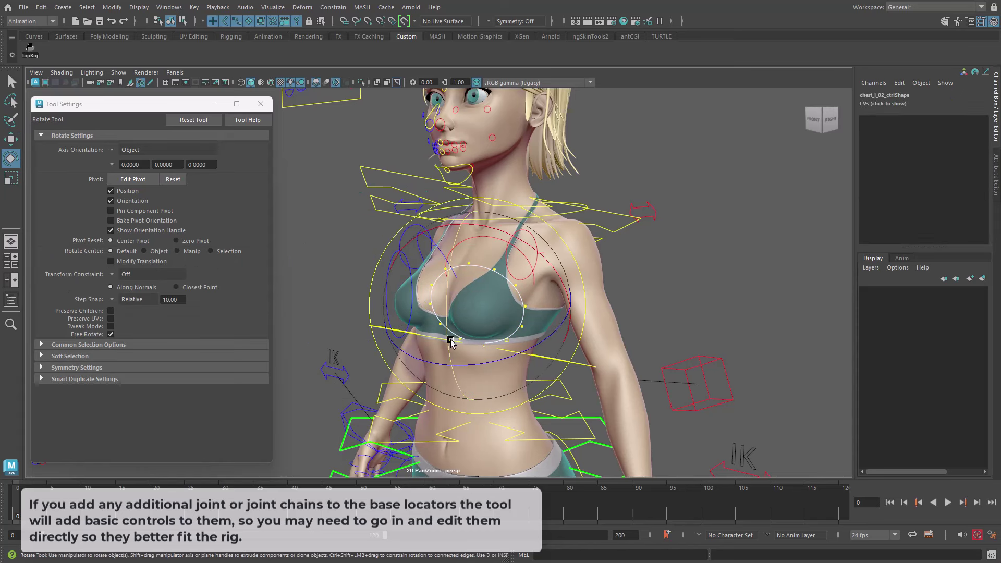
{"action": "key", "text": "r"}
{"action": "left_click_drag", "start_coordinate": [339, 230], "coordinate": [638, 415]}
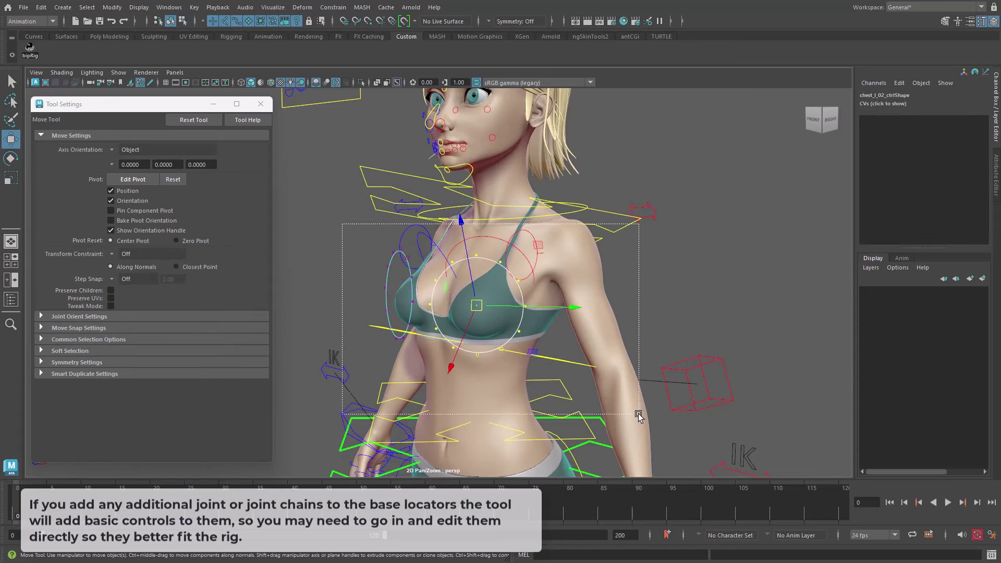
{"action": "left_click", "coordinate": [112, 290]}
{"action": "left_click", "coordinate": [135, 306]}
{"action": "left_click_drag", "start_coordinate": [476, 305], "coordinate": [460, 308]}
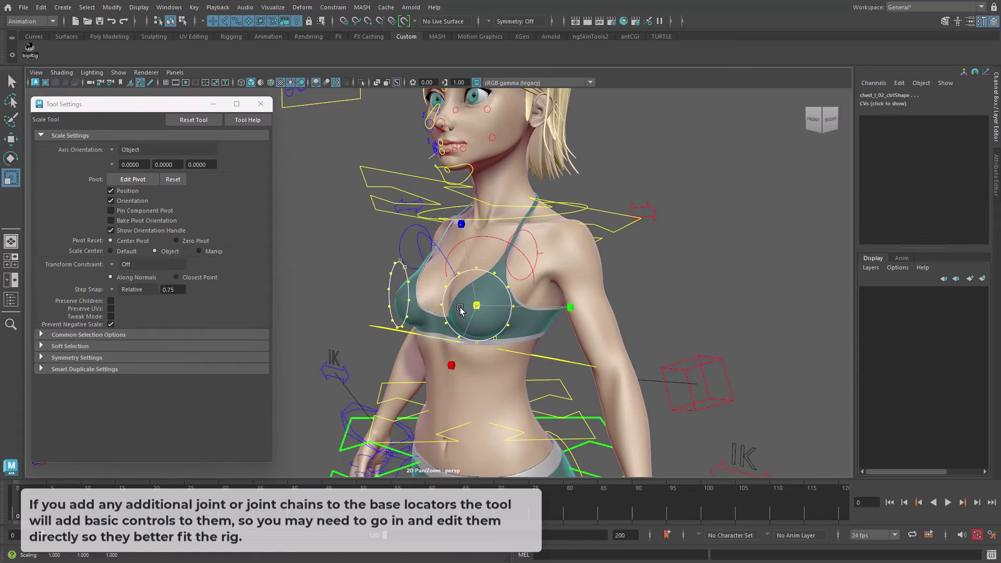
Check the left upper chest control from side angles, undoing a stray rotation.
{"action": "mouse_move", "coordinate": [390, 317]}
{"action": "left_mouse_down", "text": "alt"}
{"action": "mouse_move", "coordinate": [413, 324]}
{"action": "mouse_move", "coordinate": [365, 261]}
{"action": "left_mouse_up", "text": "alt"}
{"action": "key", "text": "w"}
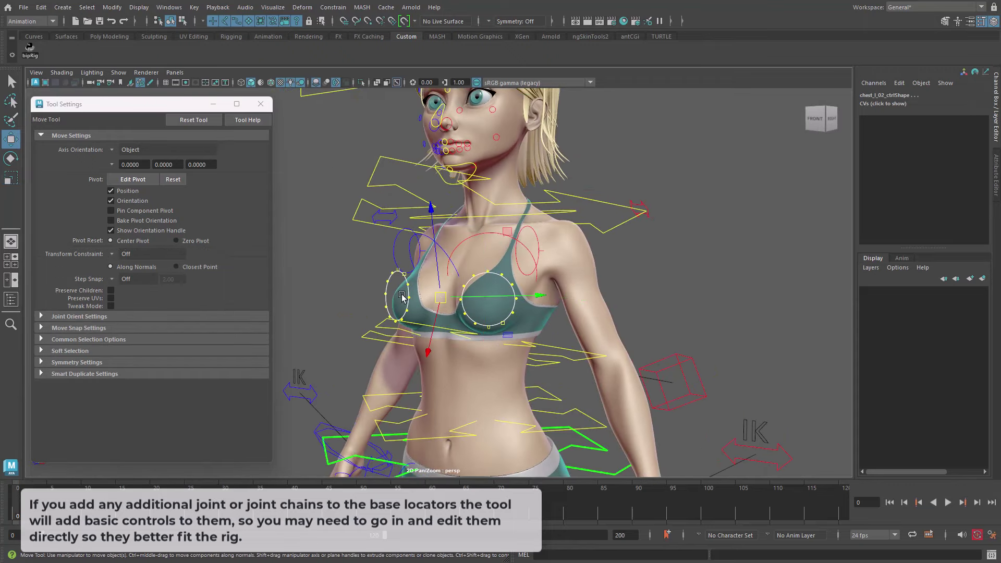
{"action": "right_click_drag", "start_coordinate": [361, 251], "coordinate": [344, 245]}
{"action": "left_click", "coordinate": [487, 233]}
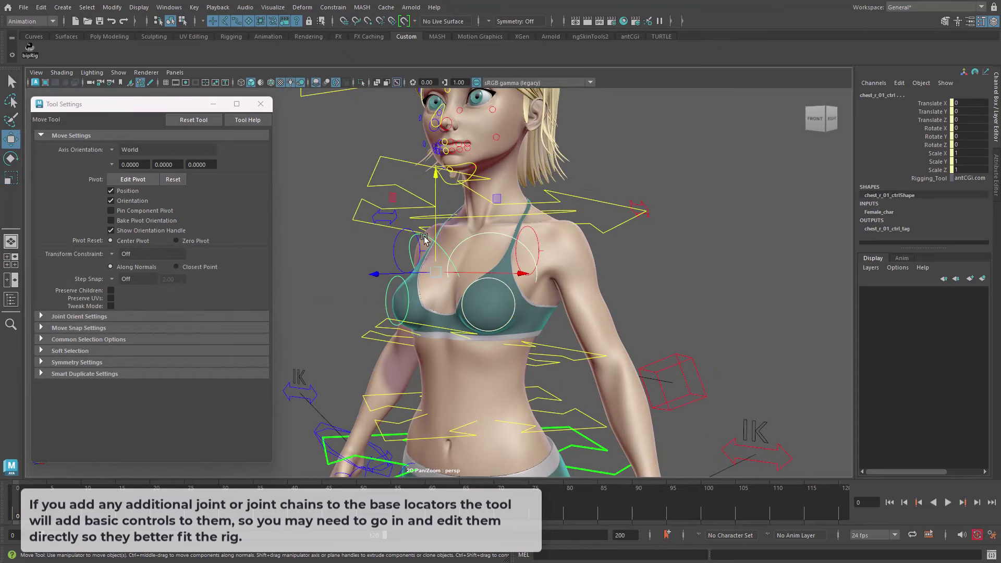
{"action": "mouse_move", "coordinate": [487, 233]}
{"action": "left_mouse_down", "text": "alt"}
{"action": "mouse_move", "coordinate": [392, 241]}
{"action": "mouse_move", "coordinate": [516, 328]}
{"action": "mouse_move", "coordinate": [426, 276]}
{"action": "left_mouse_up", "text": "alt"}
{"action": "key", "text": "r"}
{"action": "right_click_drag", "start_coordinate": [469, 240], "coordinate": [469, 292]}
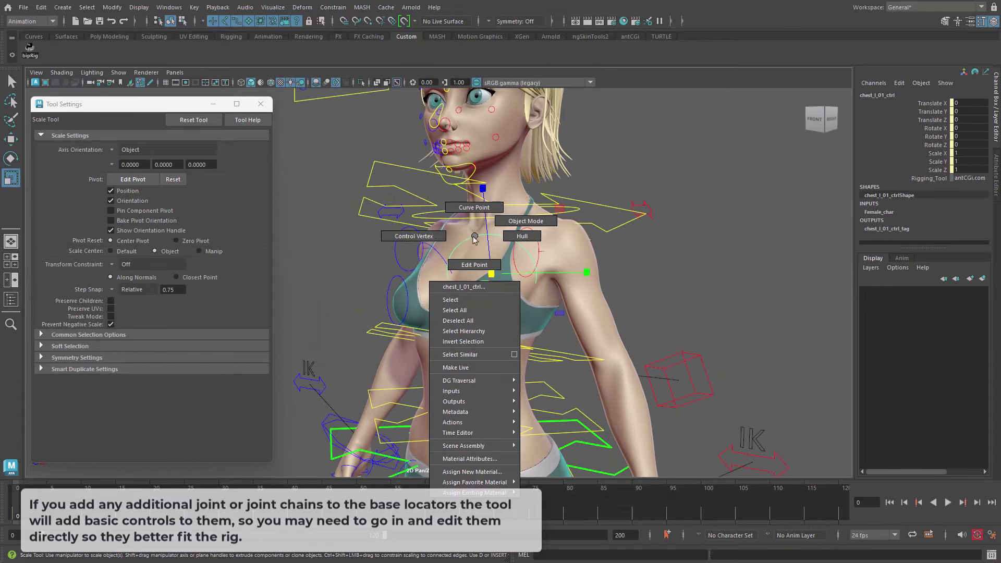
{"action": "mouse_move", "coordinate": [469, 292]}
{"action": "left_mouse_down", "text": "alt"}
{"action": "mouse_move", "coordinate": [442, 261]}
{"action": "mouse_move", "coordinate": [484, 275]}
{"action": "mouse_move", "coordinate": [458, 245]}
{"action": "mouse_move", "coordinate": [476, 242]}
{"action": "mouse_move", "coordinate": [458, 292]}
{"action": "mouse_move", "coordinate": [400, 276]}
{"action": "left_mouse_up", "text": "alt"}
{"action": "left_click", "coordinate": [469, 251]}
{"action": "left_click", "coordinate": [476, 242]}
{"action": "key", "text": "e"}
{"action": "key", "text": "ctrl+z"}
{"action": "key", "text": "w"}
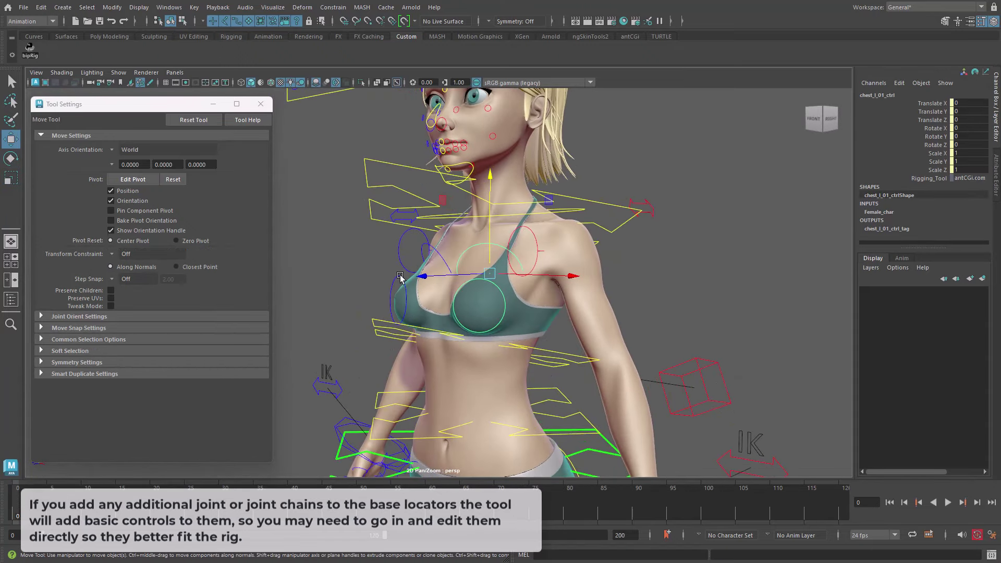
{"action": "left_click_drag", "start_coordinate": [436, 325], "coordinate": [681, 304], "text": "alt"}
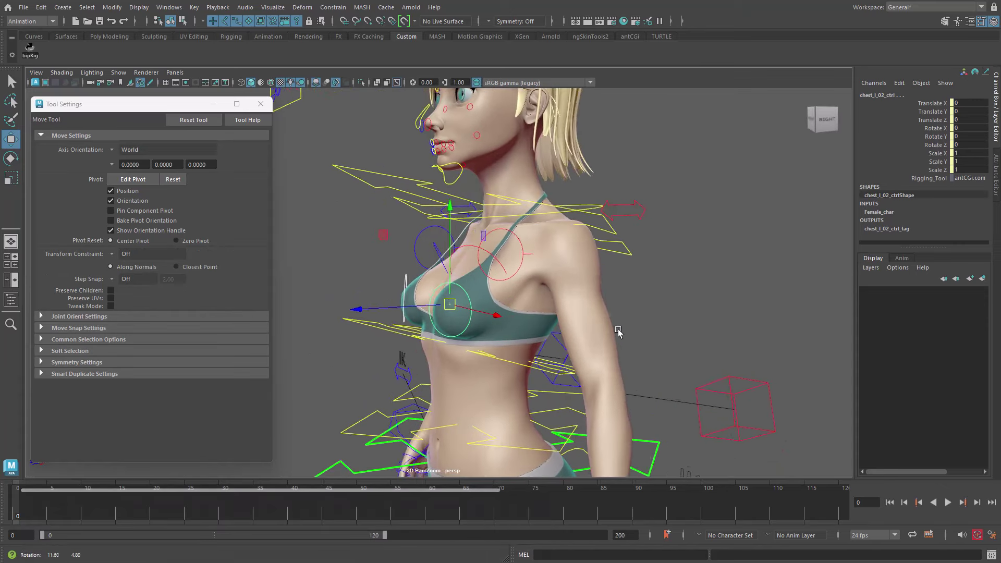
{"action": "left_click", "coordinate": [681, 304]}
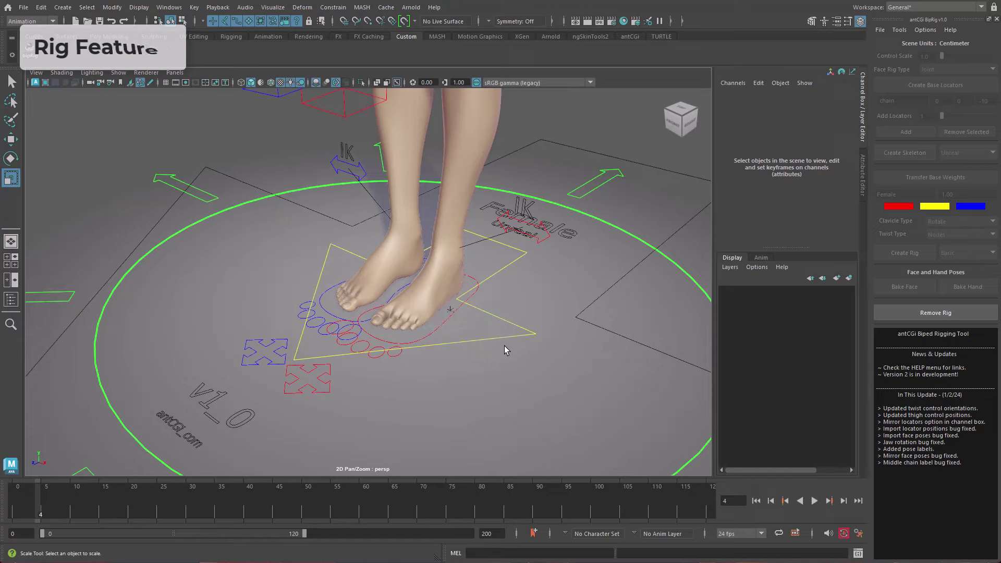
Slide the left foot control forward.
{"action": "left_click", "coordinate": [321, 384]}
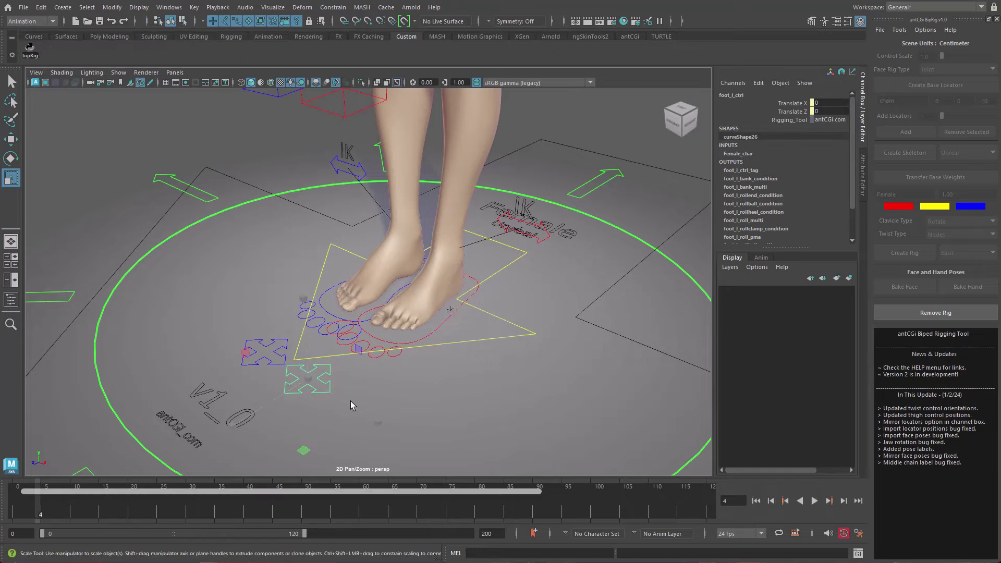
{"action": "key", "text": "w"}
{"action": "mouse_move", "coordinate": [346, 405]}
{"action": "left_mouse_down"}
{"action": "mouse_move", "coordinate": [290, 386]}
{"action": "mouse_move", "coordinate": [248, 417]}
{"action": "mouse_move", "coordinate": [303, 388]}
{"action": "mouse_move", "coordinate": [248, 417]}
{"action": "mouse_move", "coordinate": [302, 396]}
{"action": "mouse_move", "coordinate": [292, 409]}
{"action": "mouse_move", "coordinate": [341, 417]}
{"action": "mouse_move", "coordinate": [287, 402]}
{"action": "mouse_move", "coordinate": [329, 403]}
{"action": "left_mouse_up"}
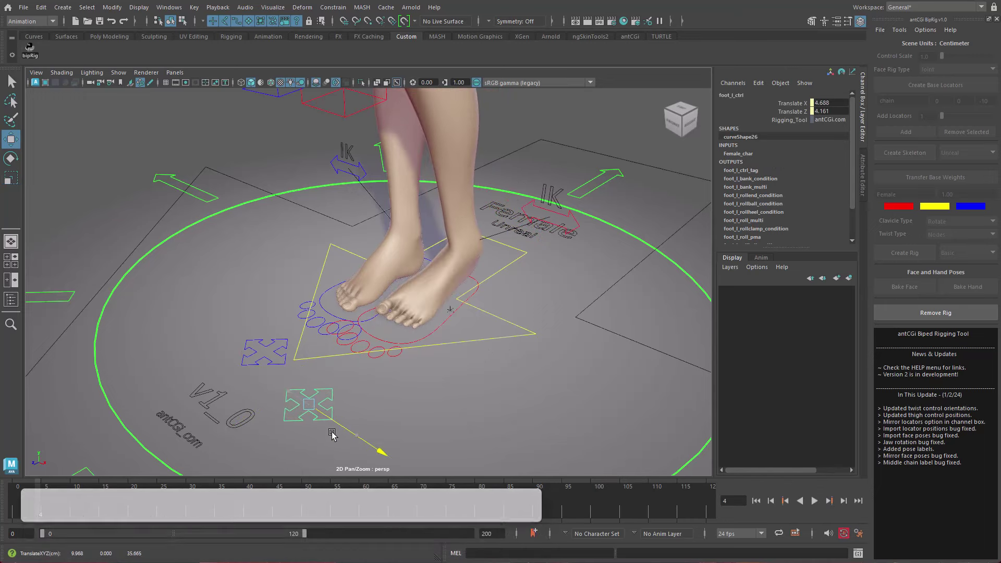
Test Toe Twist and Toe Tap on leg_l_ik_ctrl, undo both, and show all its attributes.
{"action": "left_click", "coordinate": [476, 286]}
{"action": "left_click", "coordinate": [792, 190]}
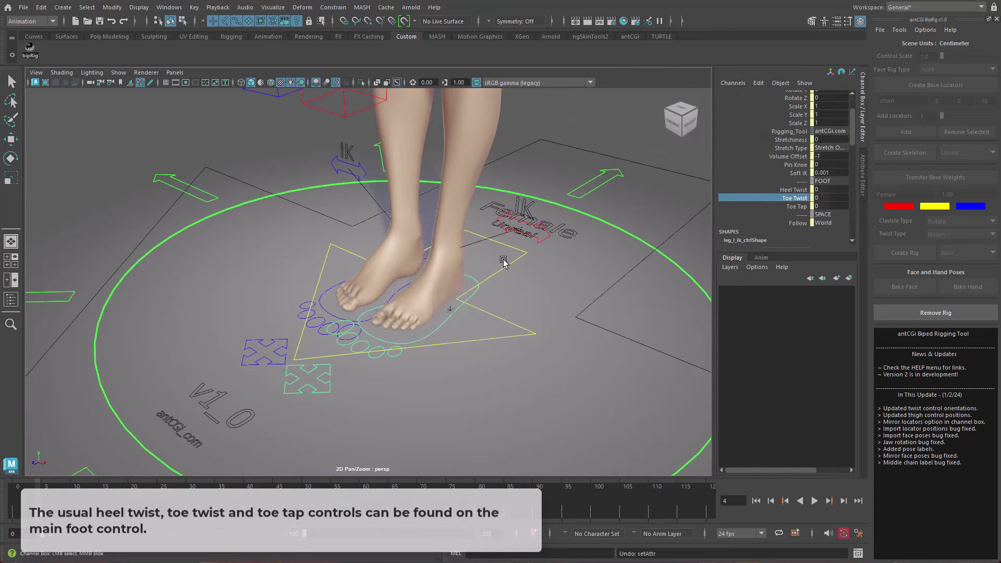
{"action": "middle_click_drag", "start_coordinate": [503, 260], "coordinate": [447, 271]}
{"action": "key", "text": "ctrl+z"}
{"action": "left_click", "coordinate": [783, 208]}
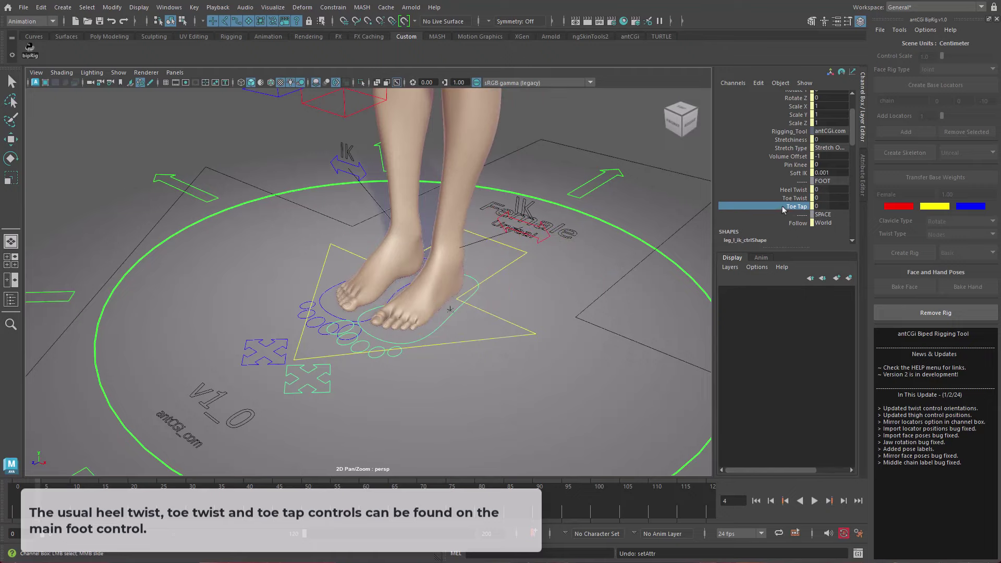
{"action": "key", "text": "ctrl+z"}
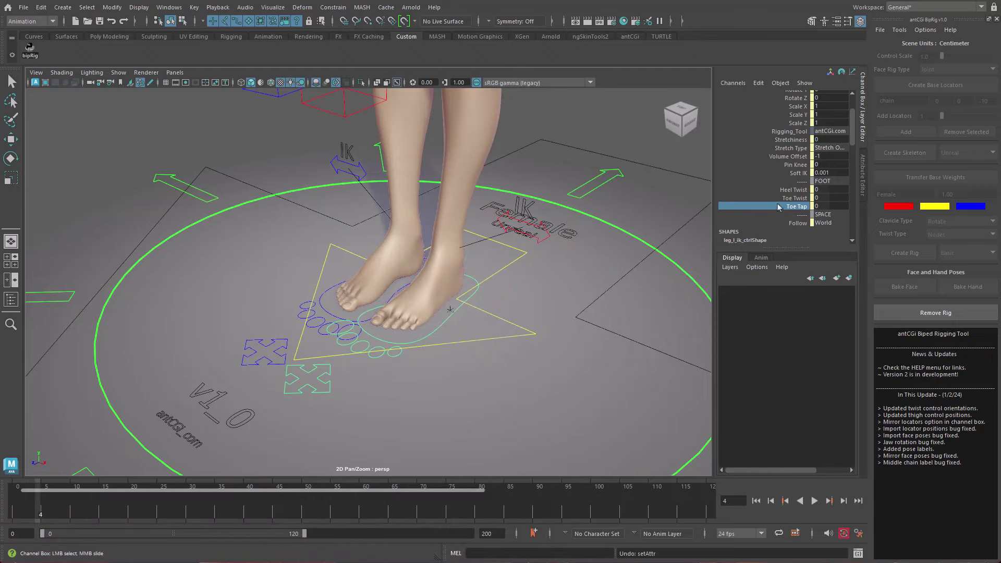
{"action": "left_click", "coordinate": [861, 170]}
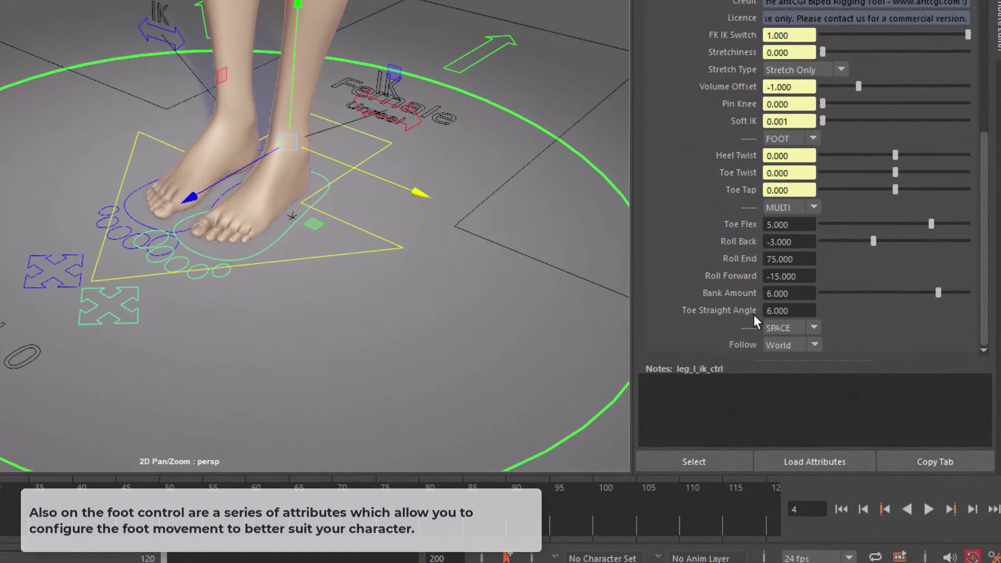
Slide the teal foot cross control and reduce Bank Amount to about 2.8.
{"action": "left_click", "coordinate": [115, 297]}
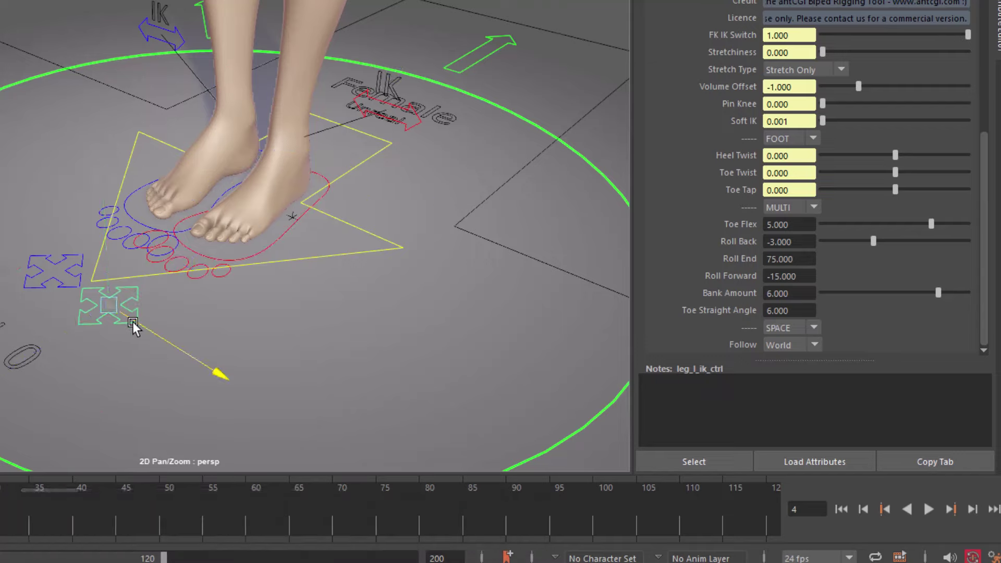
{"action": "mouse_move", "coordinate": [133, 321]}
{"action": "left_mouse_down"}
{"action": "mouse_move", "coordinate": [171, 336]}
{"action": "mouse_move", "coordinate": [124, 315]}
{"action": "mouse_move", "coordinate": [164, 350]}
{"action": "left_mouse_up"}
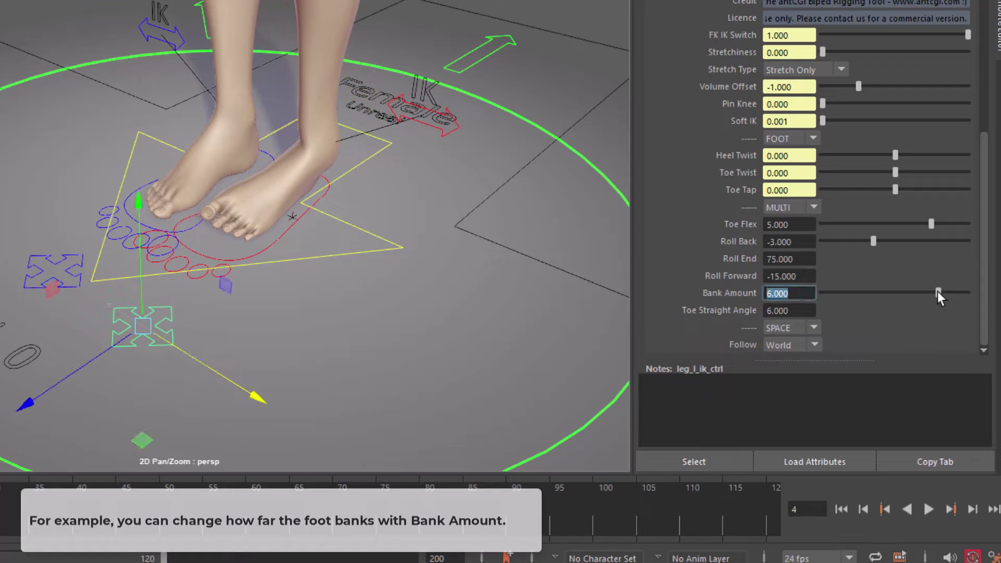
{"action": "mouse_move", "coordinate": [937, 292]}
{"action": "left_mouse_down"}
{"action": "mouse_move", "coordinate": [954, 290]}
{"action": "mouse_move", "coordinate": [909, 292]}
{"action": "mouse_move", "coordinate": [939, 291]}
{"action": "mouse_move", "coordinate": [912, 293]}
{"action": "mouse_move", "coordinate": [923, 293]}
{"action": "left_mouse_up"}
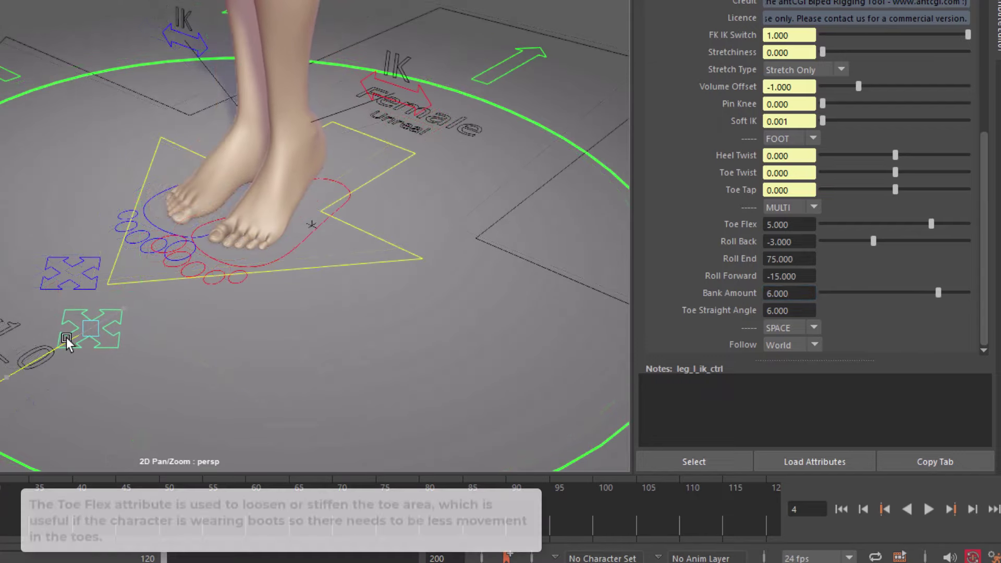
{"action": "key", "text": "w"}
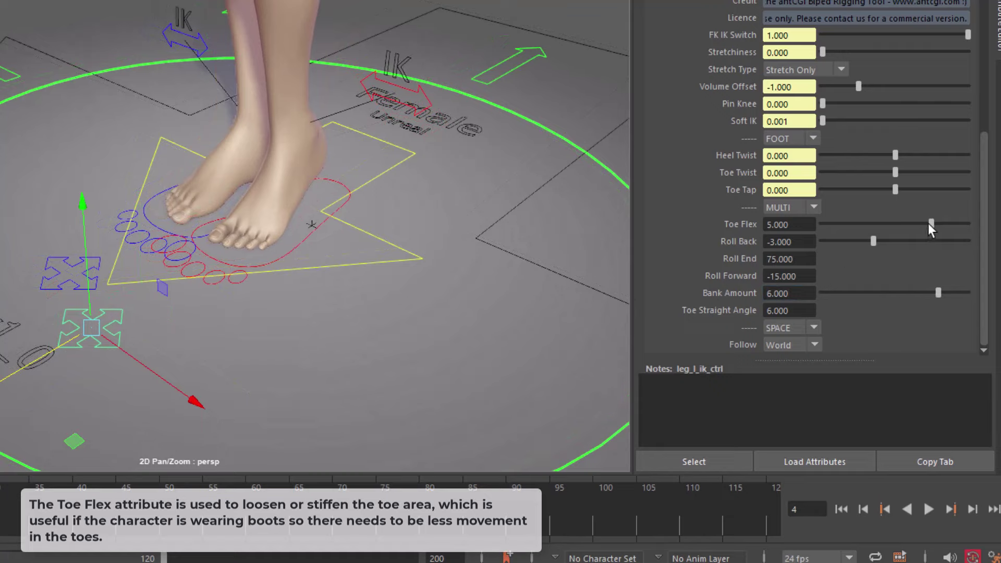
Test Toe Flex while lifting the foot, settle it at 2.391, and adjust Roll Back to -3.261.
{"action": "mouse_move", "coordinate": [930, 224]}
{"action": "left_mouse_down"}
{"action": "mouse_move", "coordinate": [900, 224]}
{"action": "mouse_move", "coordinate": [965, 224]}
{"action": "left_mouse_up"}
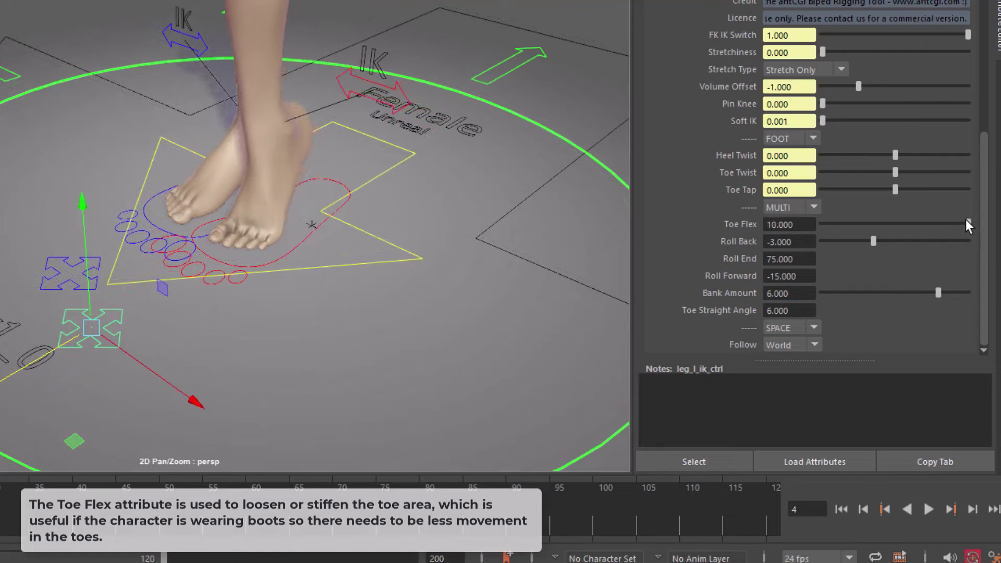
{"action": "mouse_move", "coordinate": [67, 344]}
{"action": "left_mouse_down"}
{"action": "mouse_move", "coordinate": [93, 322]}
{"action": "mouse_move", "coordinate": [49, 345]}
{"action": "mouse_move", "coordinate": [62, 338]}
{"action": "left_mouse_up"}
{"action": "left_click_drag", "start_coordinate": [967, 224], "coordinate": [912, 224]}
{"action": "mouse_move", "coordinate": [58, 343]}
{"action": "left_mouse_down"}
{"action": "mouse_move", "coordinate": [130, 308]}
{"action": "mouse_move", "coordinate": [26, 360]}
{"action": "mouse_move", "coordinate": [106, 321]}
{"action": "mouse_move", "coordinate": [48, 362]}
{"action": "mouse_move", "coordinate": [133, 307]}
{"action": "left_mouse_up"}
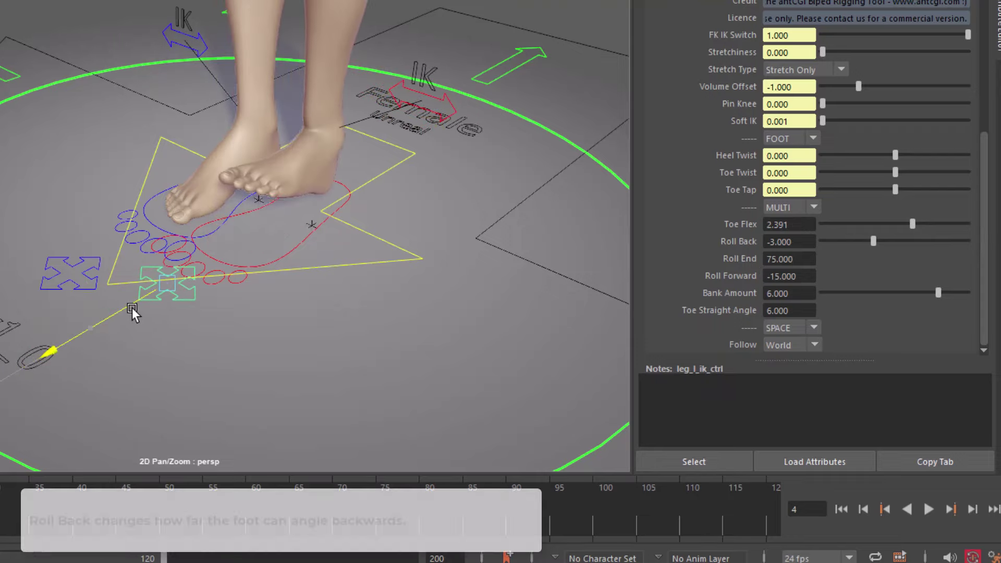
{"action": "mouse_move", "coordinate": [873, 241]}
{"action": "left_mouse_down"}
{"action": "mouse_move", "coordinate": [839, 252]}
{"action": "mouse_move", "coordinate": [880, 249]}
{"action": "mouse_move", "coordinate": [871, 251]}
{"action": "left_mouse_up"}
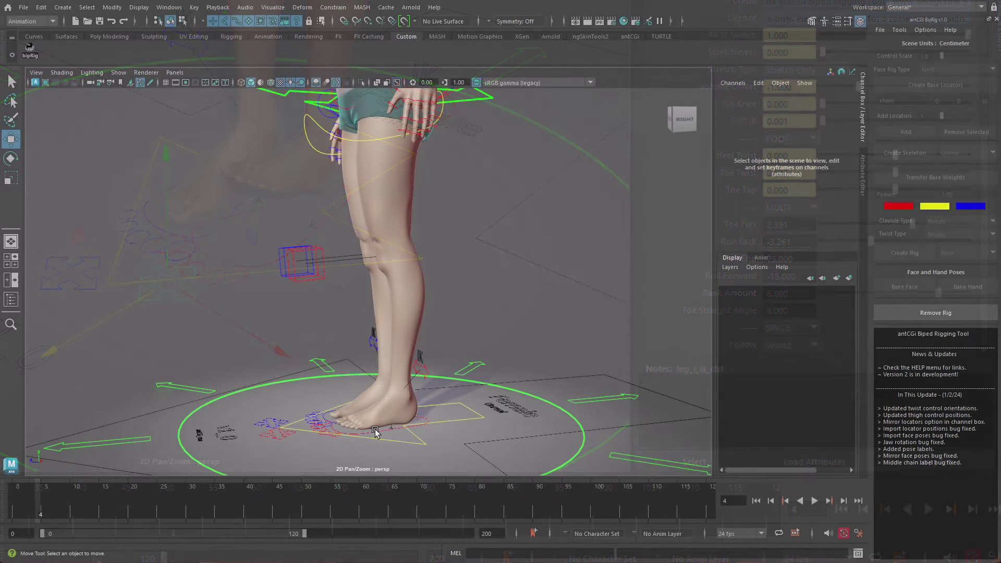
Set Pin Knee to 1 on the left leg IK and lift the foot to show the pinned knee.
{"action": "left_click", "coordinate": [375, 431]}
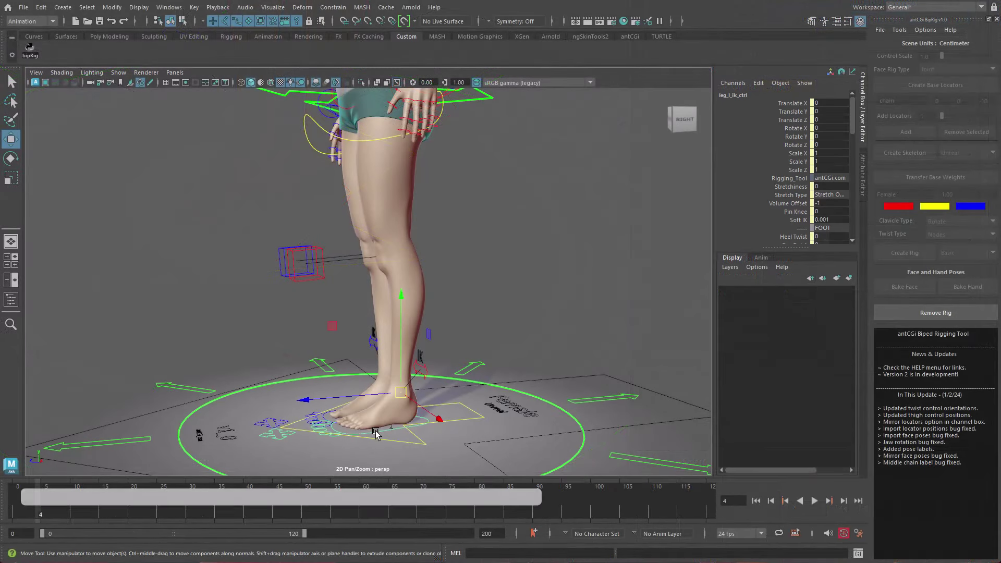
{"action": "middle_click_drag", "start_coordinate": [520, 238], "coordinate": [528, 236]}
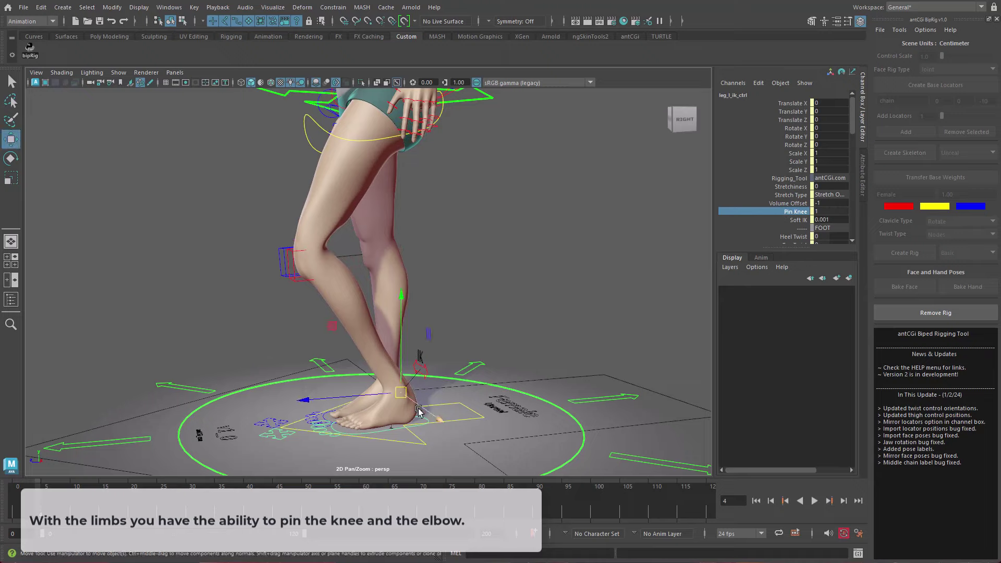
{"action": "mouse_move", "coordinate": [401, 395]}
{"action": "left_mouse_down"}
{"action": "mouse_move", "coordinate": [387, 340]}
{"action": "mouse_move", "coordinate": [485, 329]}
{"action": "left_mouse_up"}
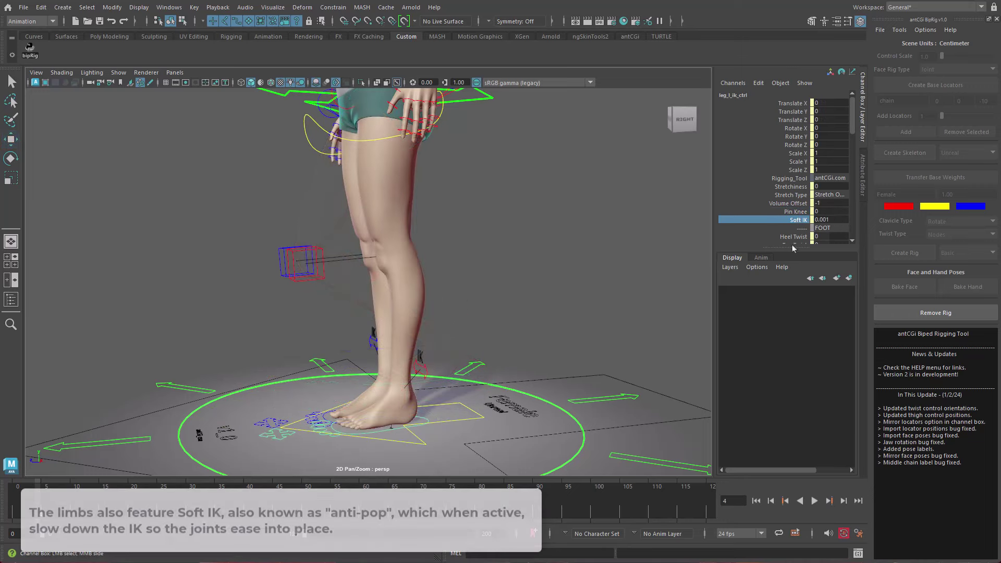
{"action": "mouse_move", "coordinate": [406, 377]}
{"action": "left_mouse_down"}
{"action": "mouse_move", "coordinate": [409, 357]}
{"action": "mouse_move", "coordinate": [404, 376]}
{"action": "left_mouse_up"}
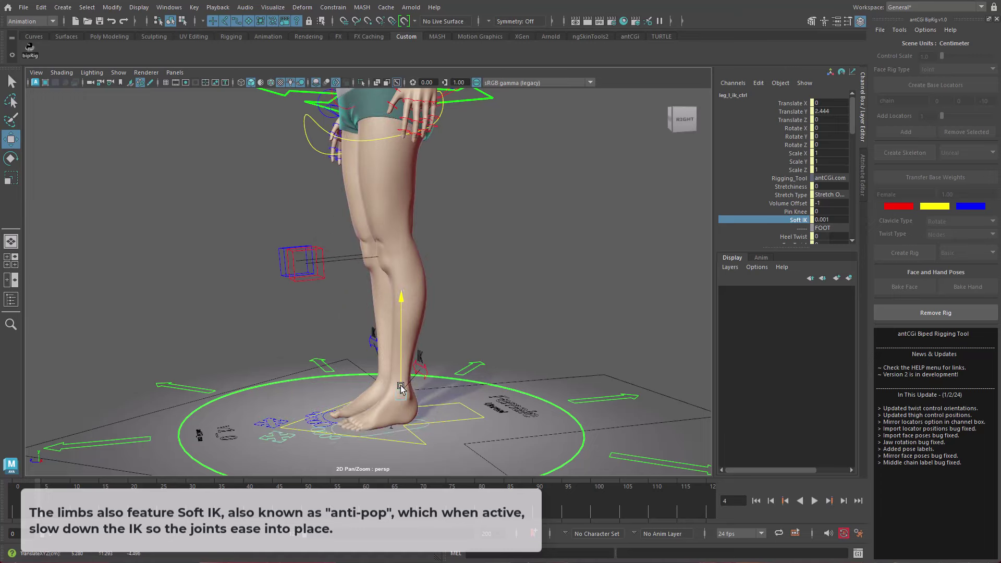
Raise Soft IK to 1.601 and move the foot up and down to show the easing.
{"action": "left_click", "coordinate": [797, 219]}
{"action": "middle_click_drag", "start_coordinate": [573, 269], "coordinate": [580, 266]}
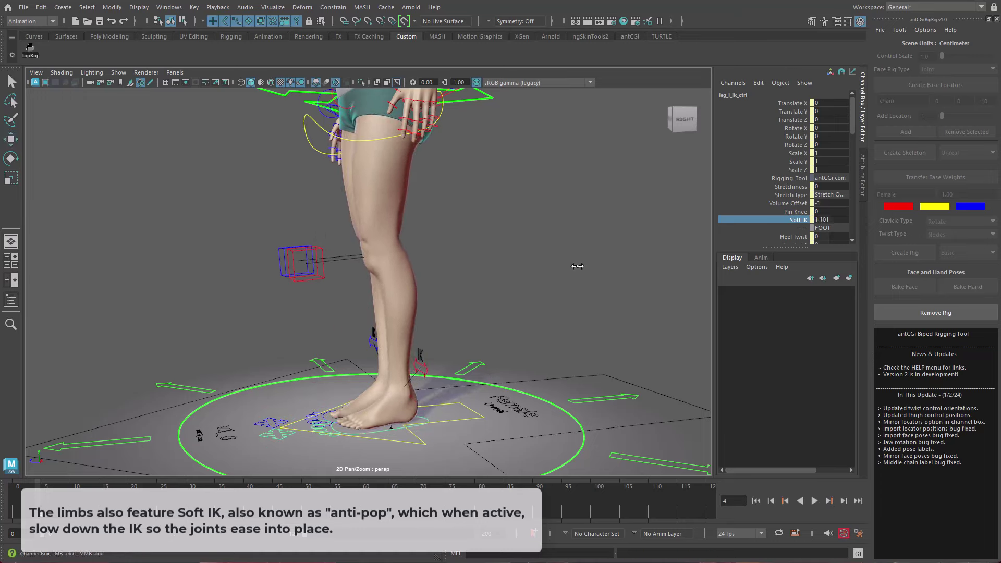
{"action": "left_click_drag", "start_coordinate": [398, 361], "coordinate": [416, 296]}
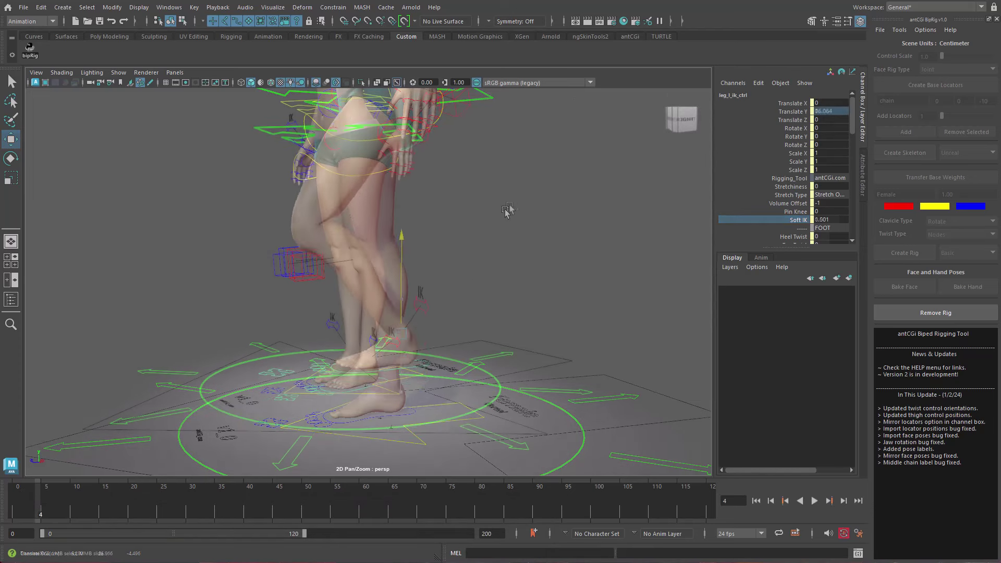
{"action": "left_click", "coordinate": [795, 164]}
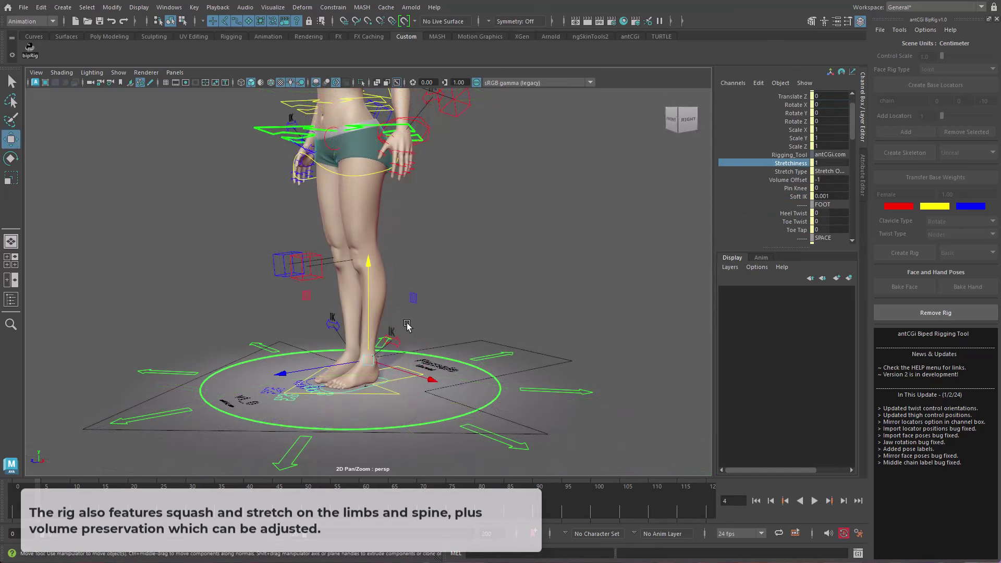
Demonstrate leg stretching and cycle Stretch Type through Full, Stretch Only and Squash Only.
{"action": "mouse_move", "coordinate": [407, 326]}
{"action": "left_mouse_down"}
{"action": "mouse_move", "coordinate": [371, 423]}
{"action": "mouse_move", "coordinate": [383, 386]}
{"action": "left_mouse_up"}
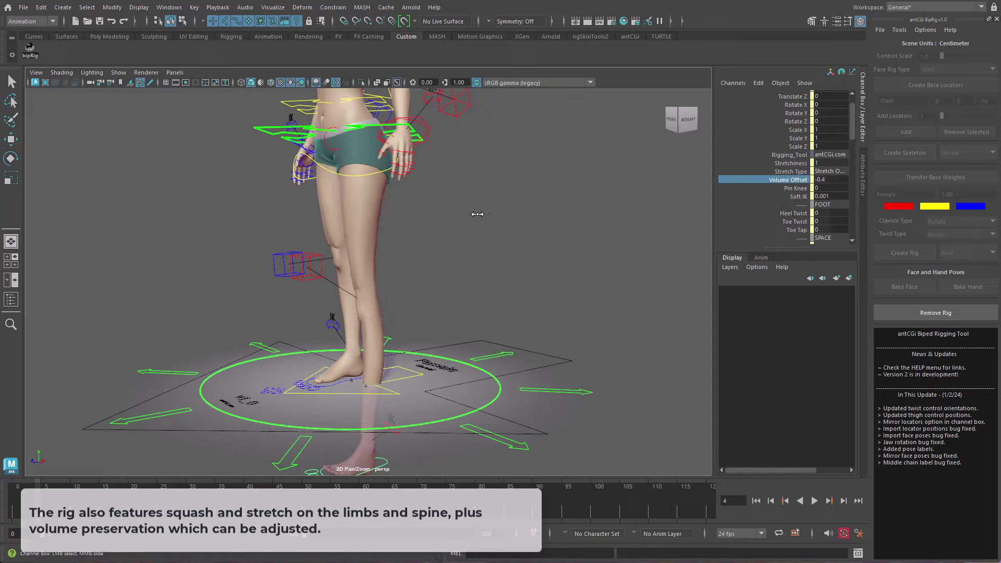
{"action": "key", "text": "ctrl+z"}
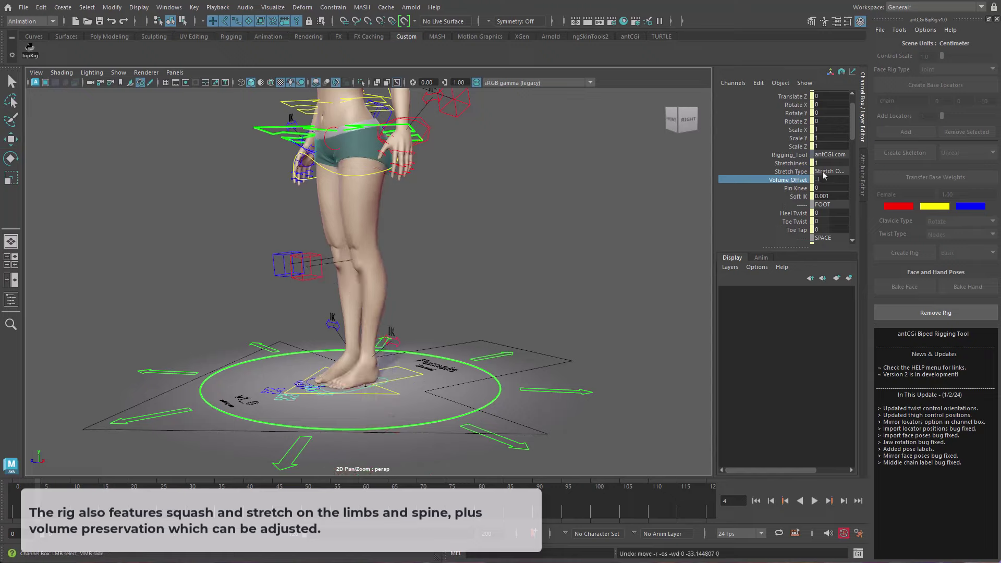
{"action": "left_click", "coordinate": [833, 182]}
{"action": "key", "text": "w"}
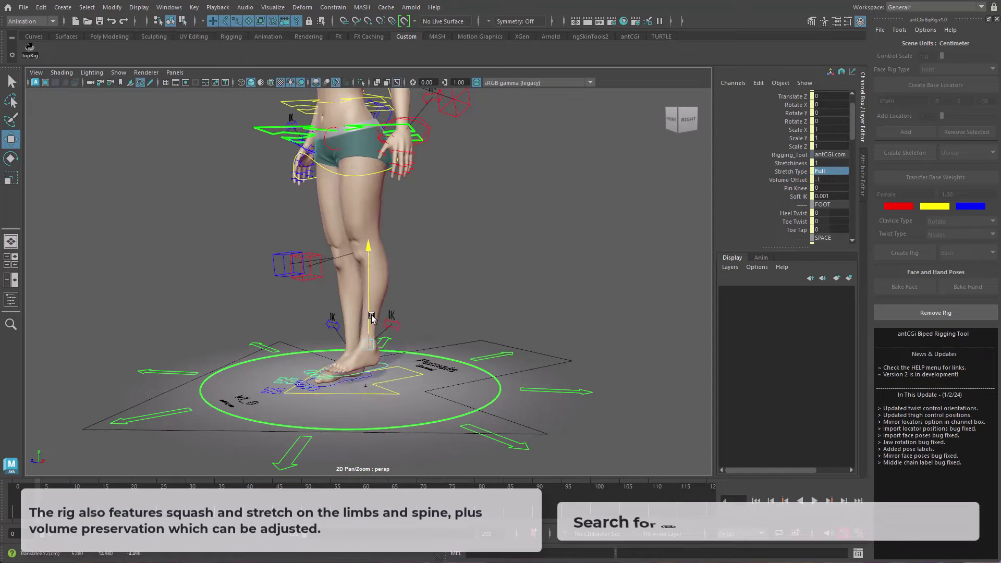
{"action": "mouse_move", "coordinate": [383, 346]}
{"action": "left_mouse_down"}
{"action": "mouse_move", "coordinate": [367, 300]}
{"action": "mouse_move", "coordinate": [374, 288]}
{"action": "mouse_move", "coordinate": [367, 381]}
{"action": "mouse_move", "coordinate": [374, 233]}
{"action": "mouse_move", "coordinate": [402, 286]}
{"action": "left_mouse_up"}
{"action": "left_click", "coordinate": [838, 191]}
{"action": "left_click", "coordinate": [830, 171]}
{"action": "left_click", "coordinate": [838, 195]}
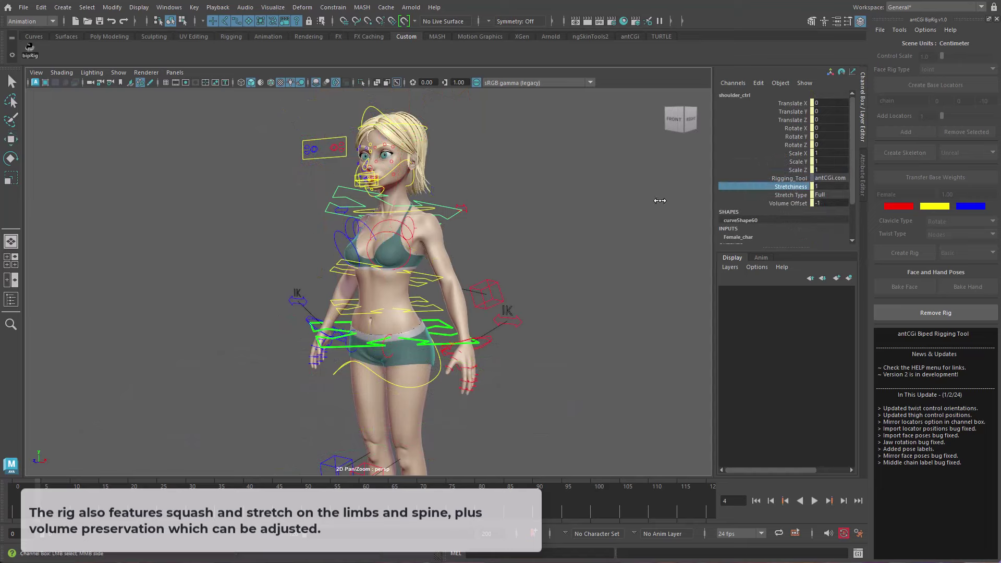
Move the shoulder, chest and spine controls to bend and stretch the torso.
{"action": "left_click_drag", "start_coordinate": [404, 245], "coordinate": [398, 204]}
{"action": "left_click", "coordinate": [414, 273]}
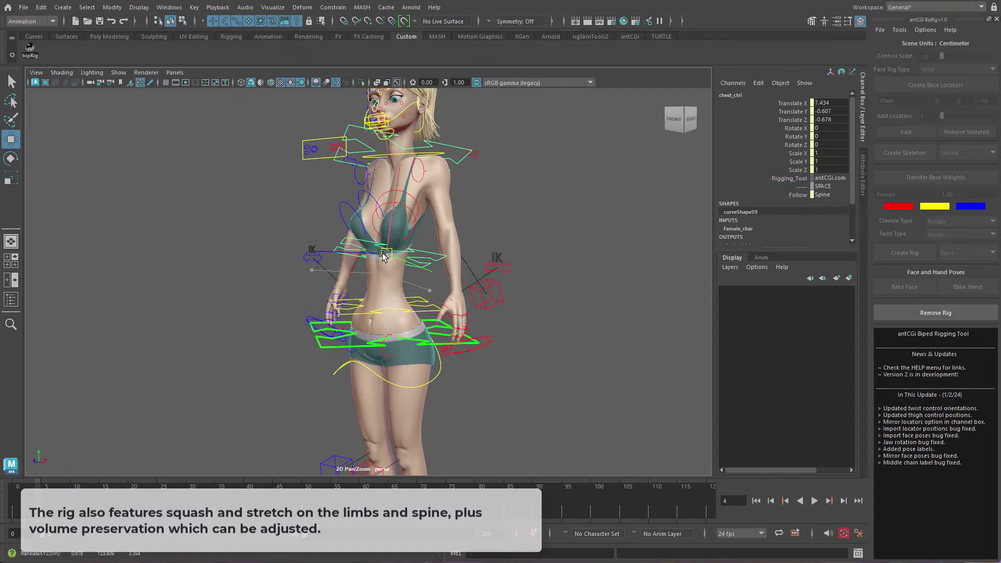
{"action": "mouse_move", "coordinate": [415, 273]}
{"action": "left_mouse_down"}
{"action": "mouse_move", "coordinate": [375, 287]}
{"action": "mouse_move", "coordinate": [382, 312]}
{"action": "left_mouse_up"}
{"action": "left_click", "coordinate": [435, 312]}
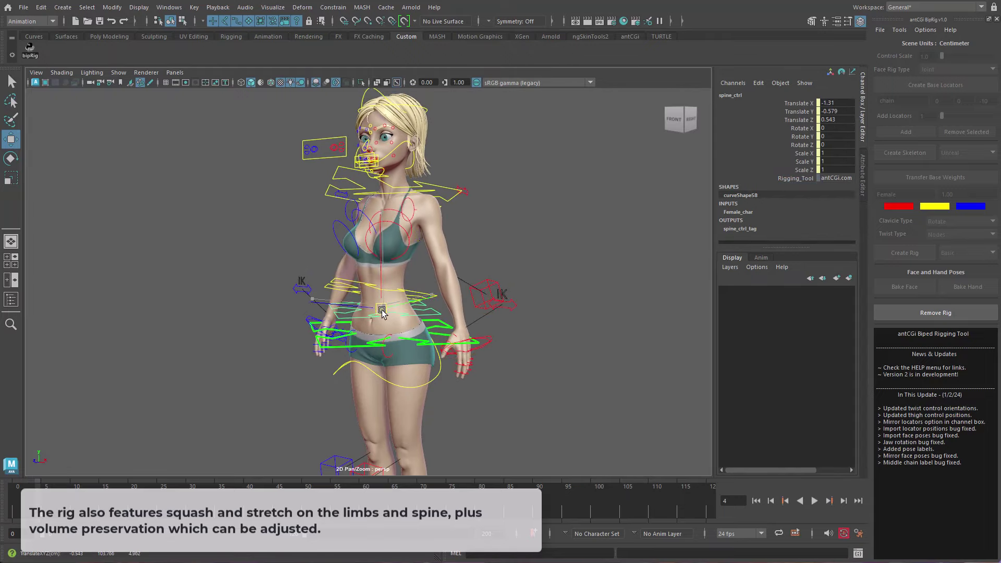
{"action": "left_click", "coordinate": [443, 189]}
{"action": "left_click_drag", "start_coordinate": [388, 221], "coordinate": [403, 216]}
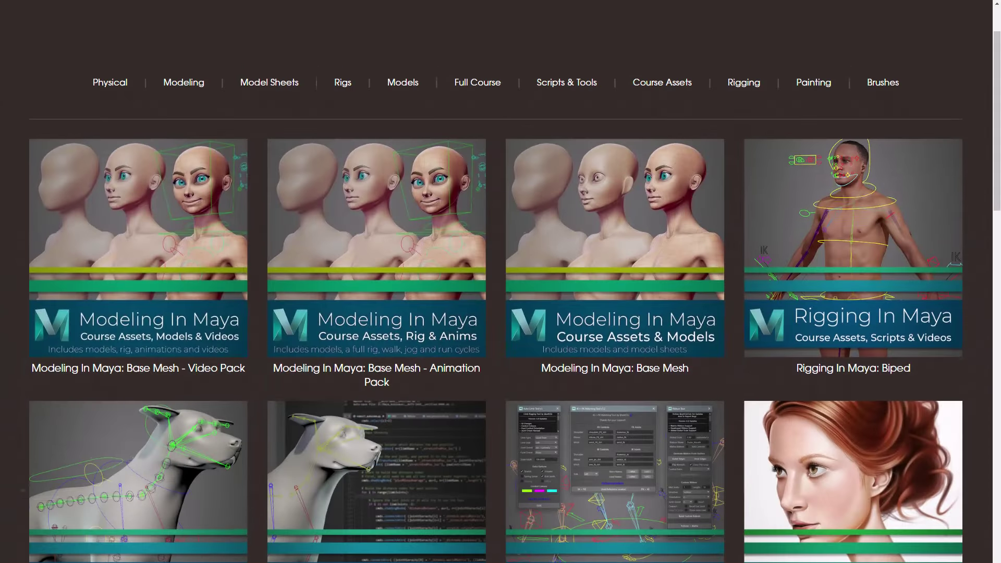
Scroll down through the creator's course store page.
{"action": "scroll", "coordinate": [500, 297], "scroll_direction": "down", "scroll_amount": 1}
{"action": "scroll", "coordinate": [500, 297], "scroll_direction": "down", "scroll_amount": 1}
{"action": "scroll", "coordinate": [501, 297], "scroll_direction": "down", "scroll_amount": 1}
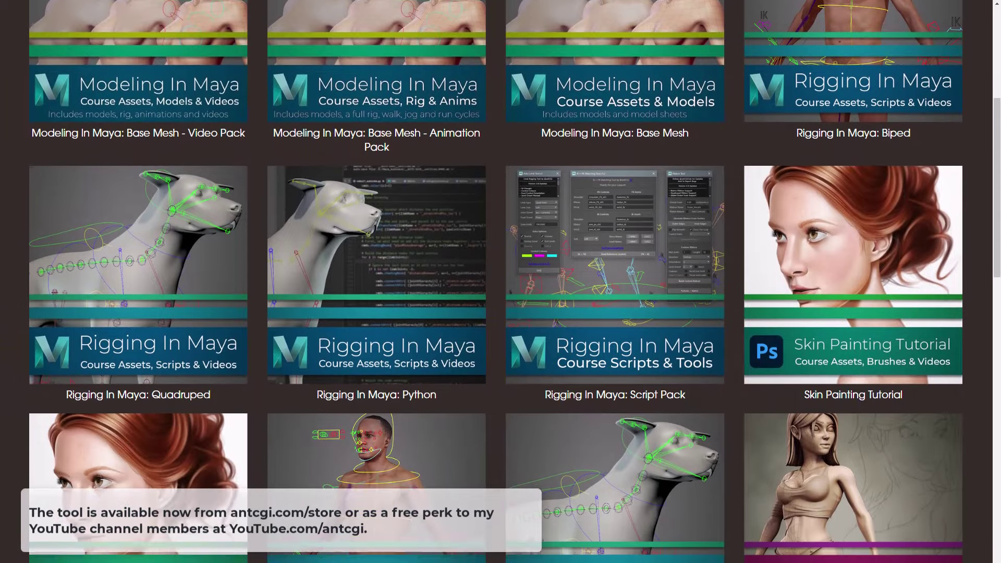
{"action": "scroll", "coordinate": [500, 297], "scroll_direction": "down", "scroll_amount": 1}
{"action": "scroll", "coordinate": [500, 297], "scroll_direction": "down", "scroll_amount": 2}
{"action": "scroll", "coordinate": [500, 297], "scroll_direction": "down", "scroll_amount": 1}
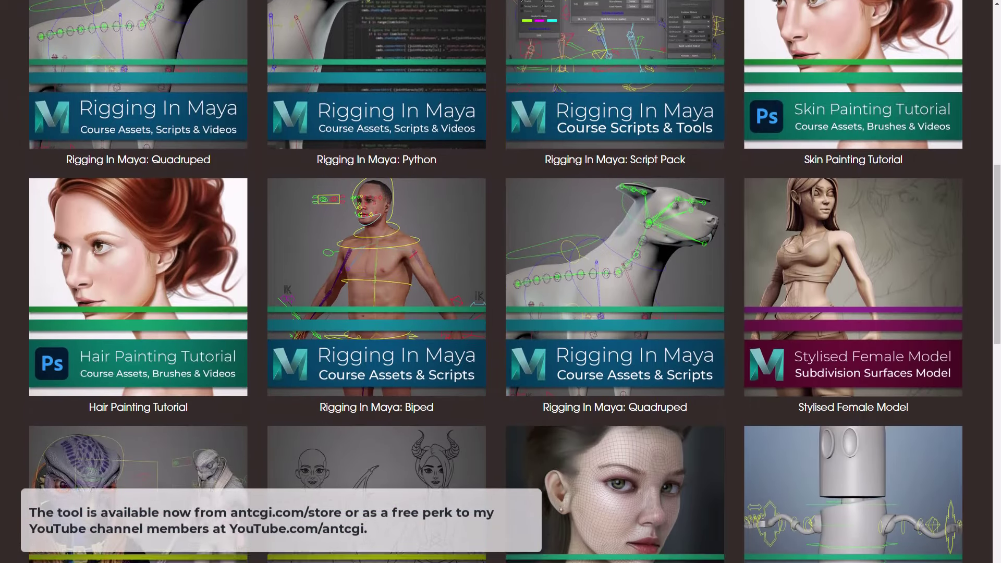
{"action": "scroll", "coordinate": [501, 297], "scroll_direction": "down", "scroll_amount": 1}
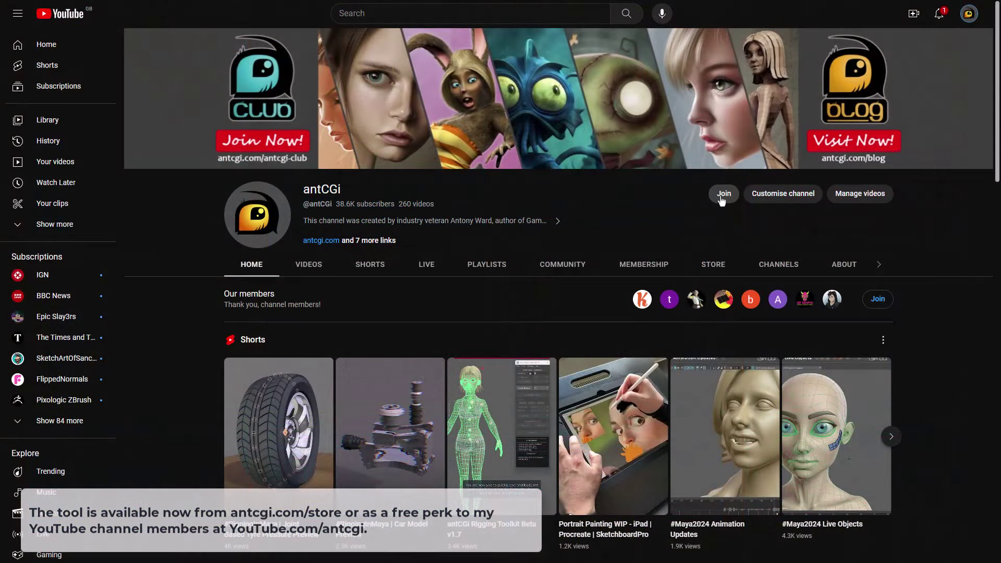
Open the channel's Join dialog listing Silver, Gold and Diamond membership tiers.
{"action": "left_click", "coordinate": [723, 195]}
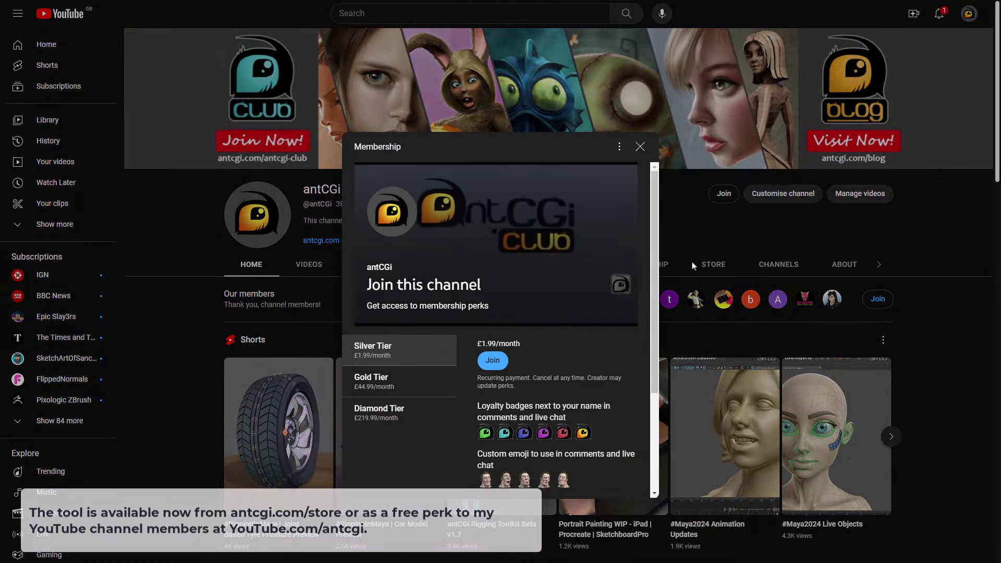